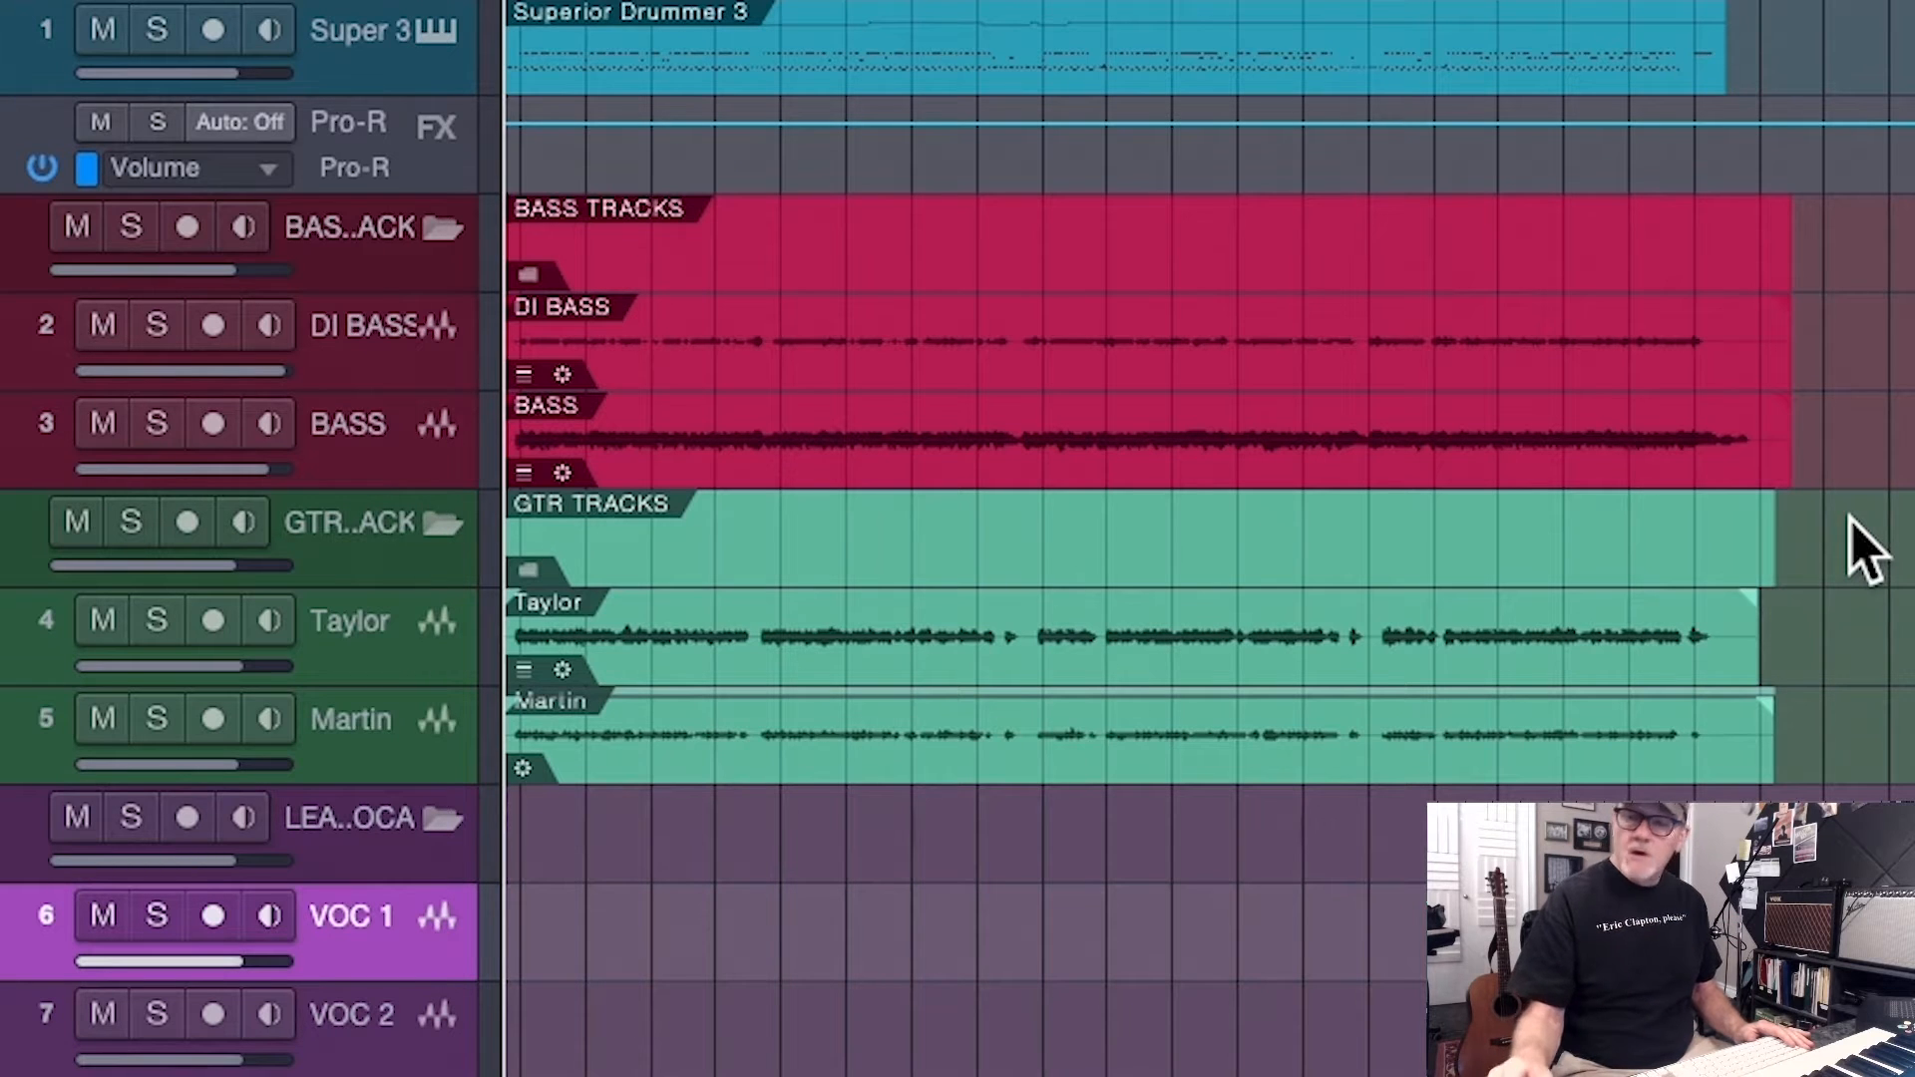
Set the timestretch mode of the DI BASS and BASS tracks to Tape - Resampler
click(409, 364)
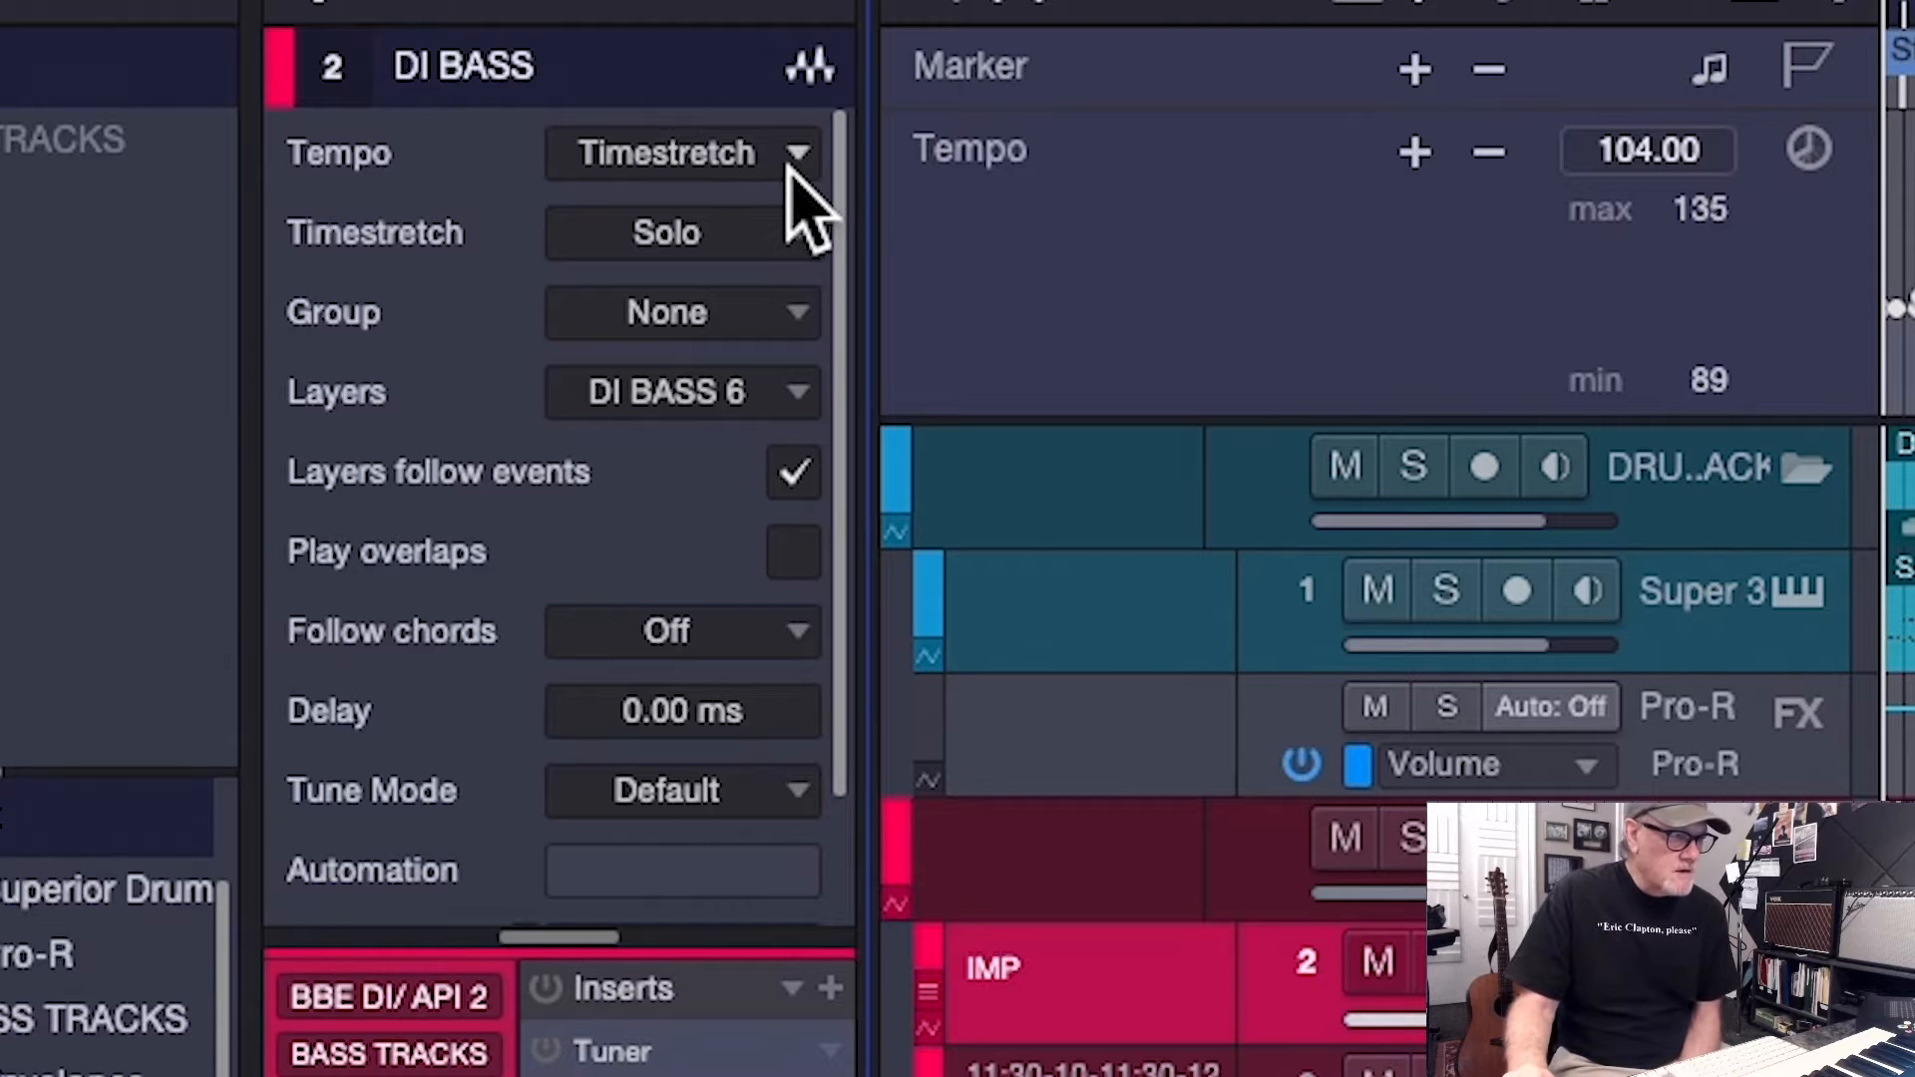
click(788, 234)
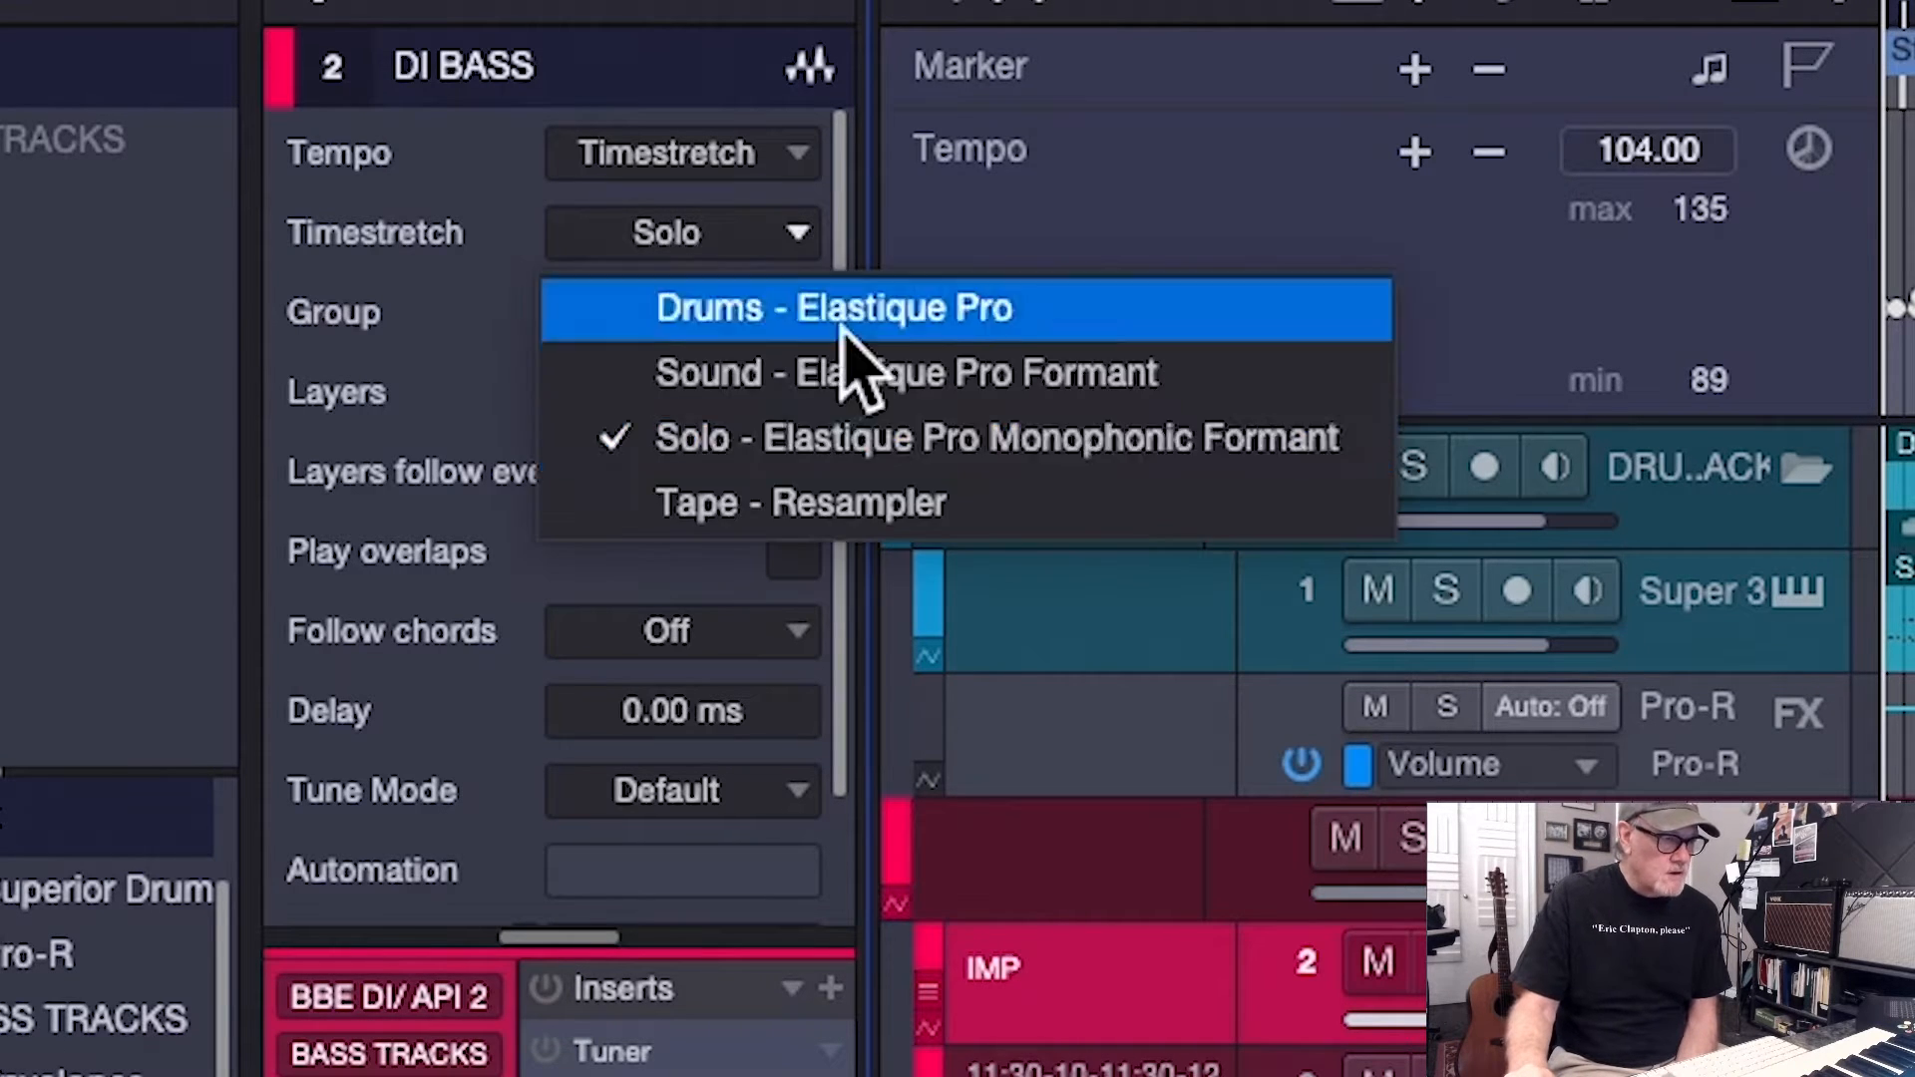
click(905, 518)
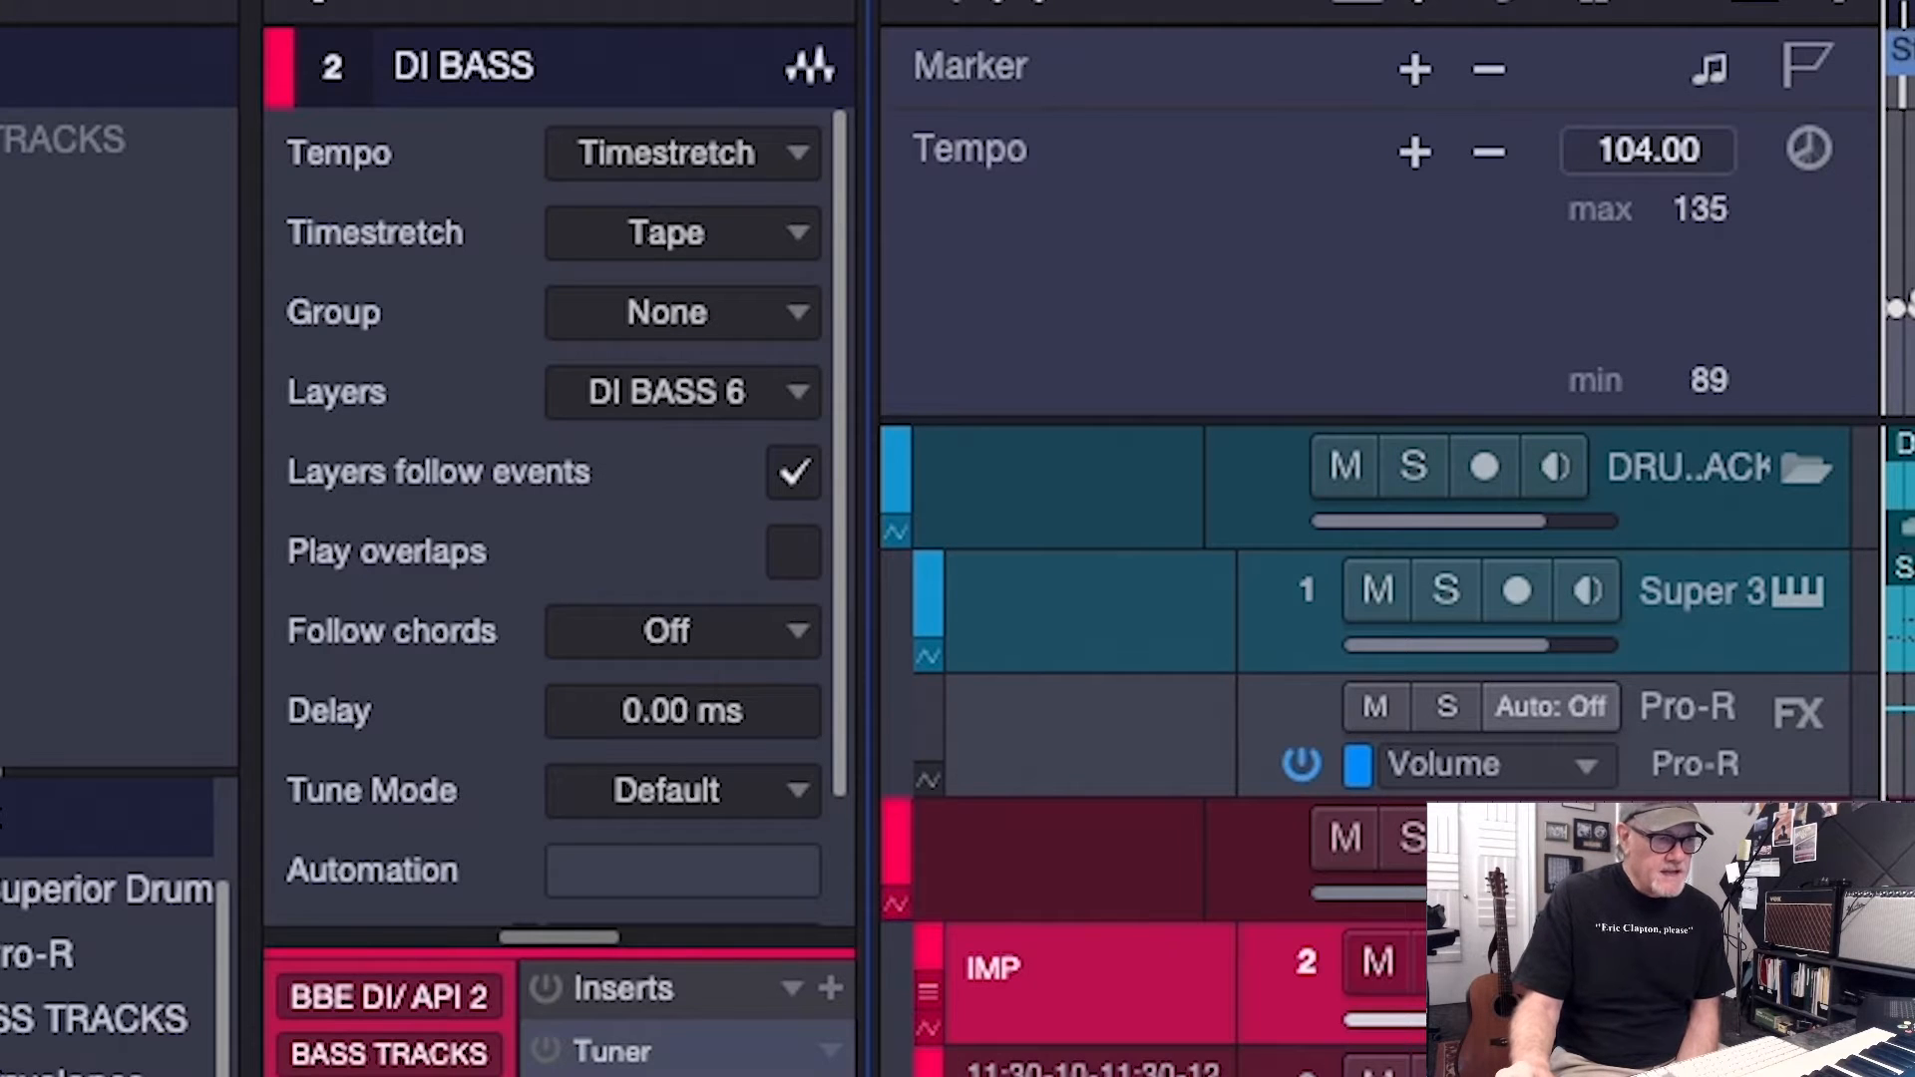
click(1306, 1069)
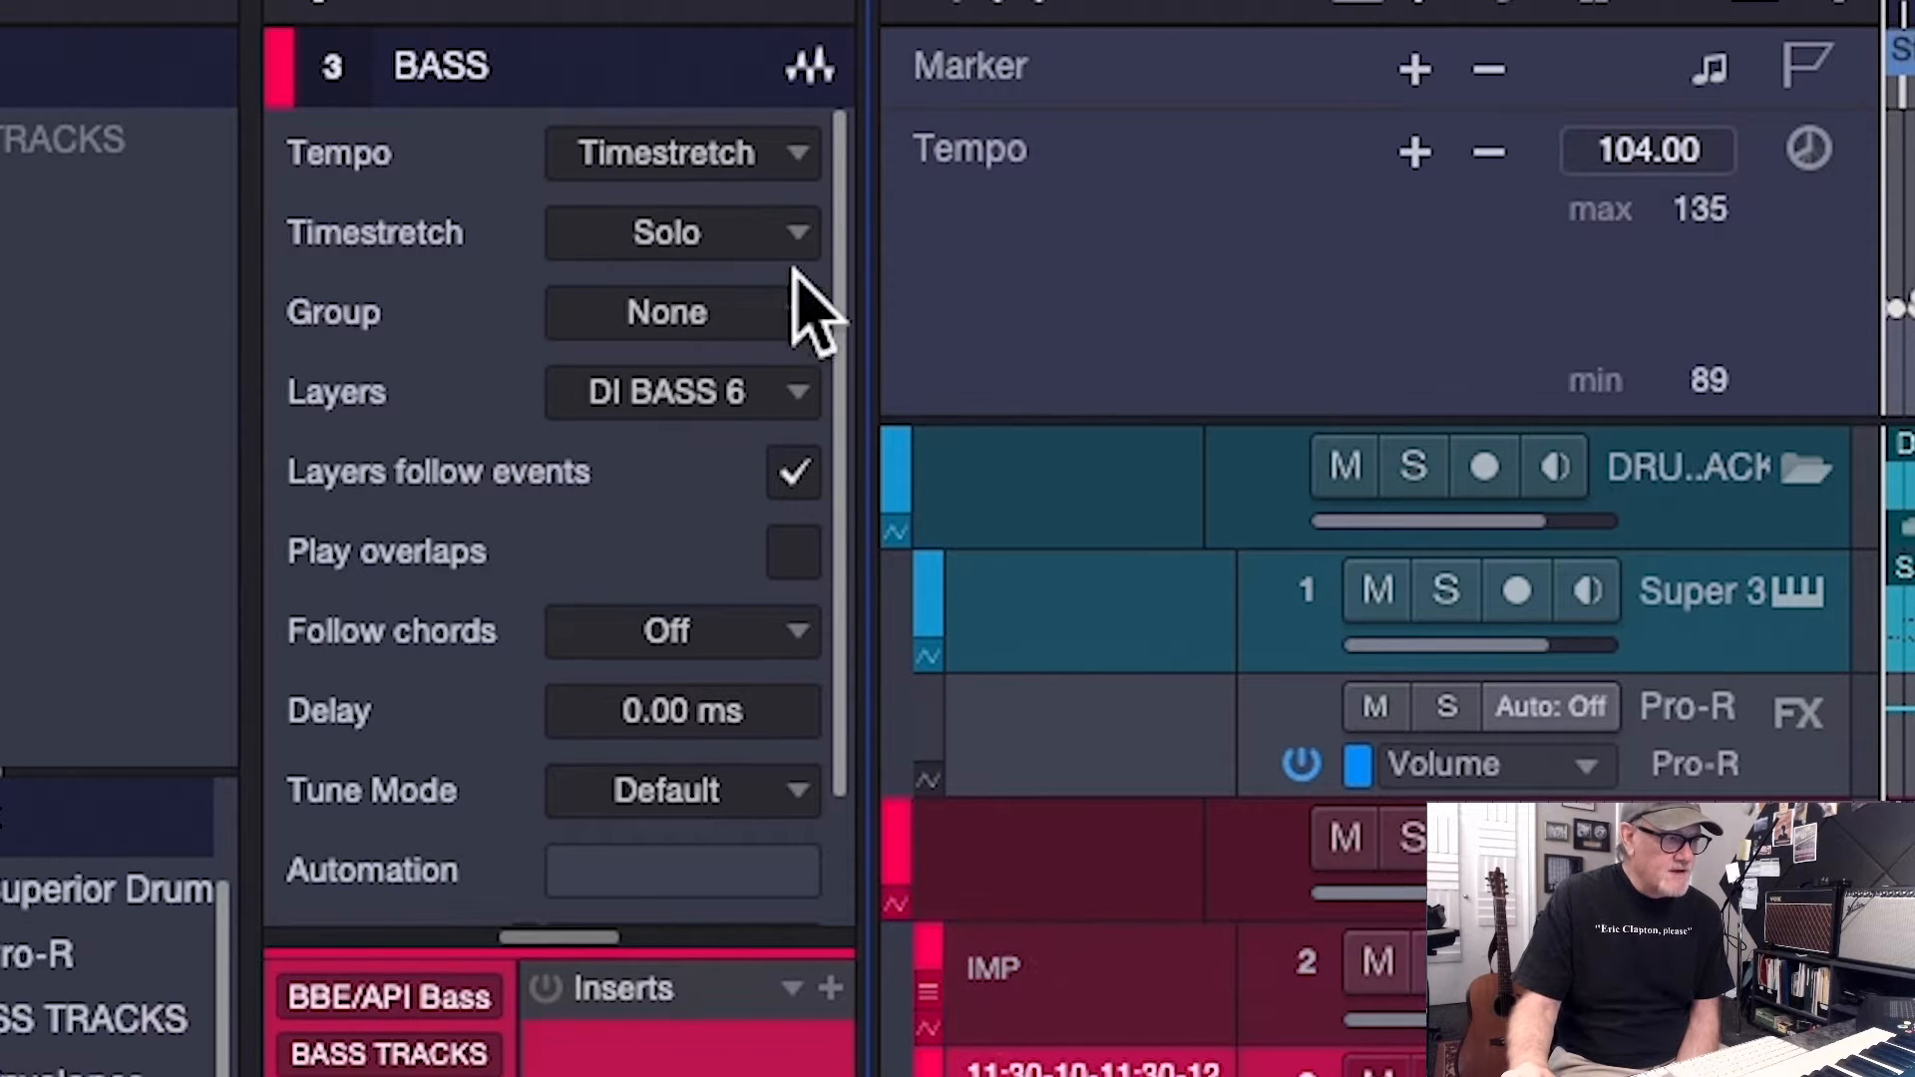
click(795, 235)
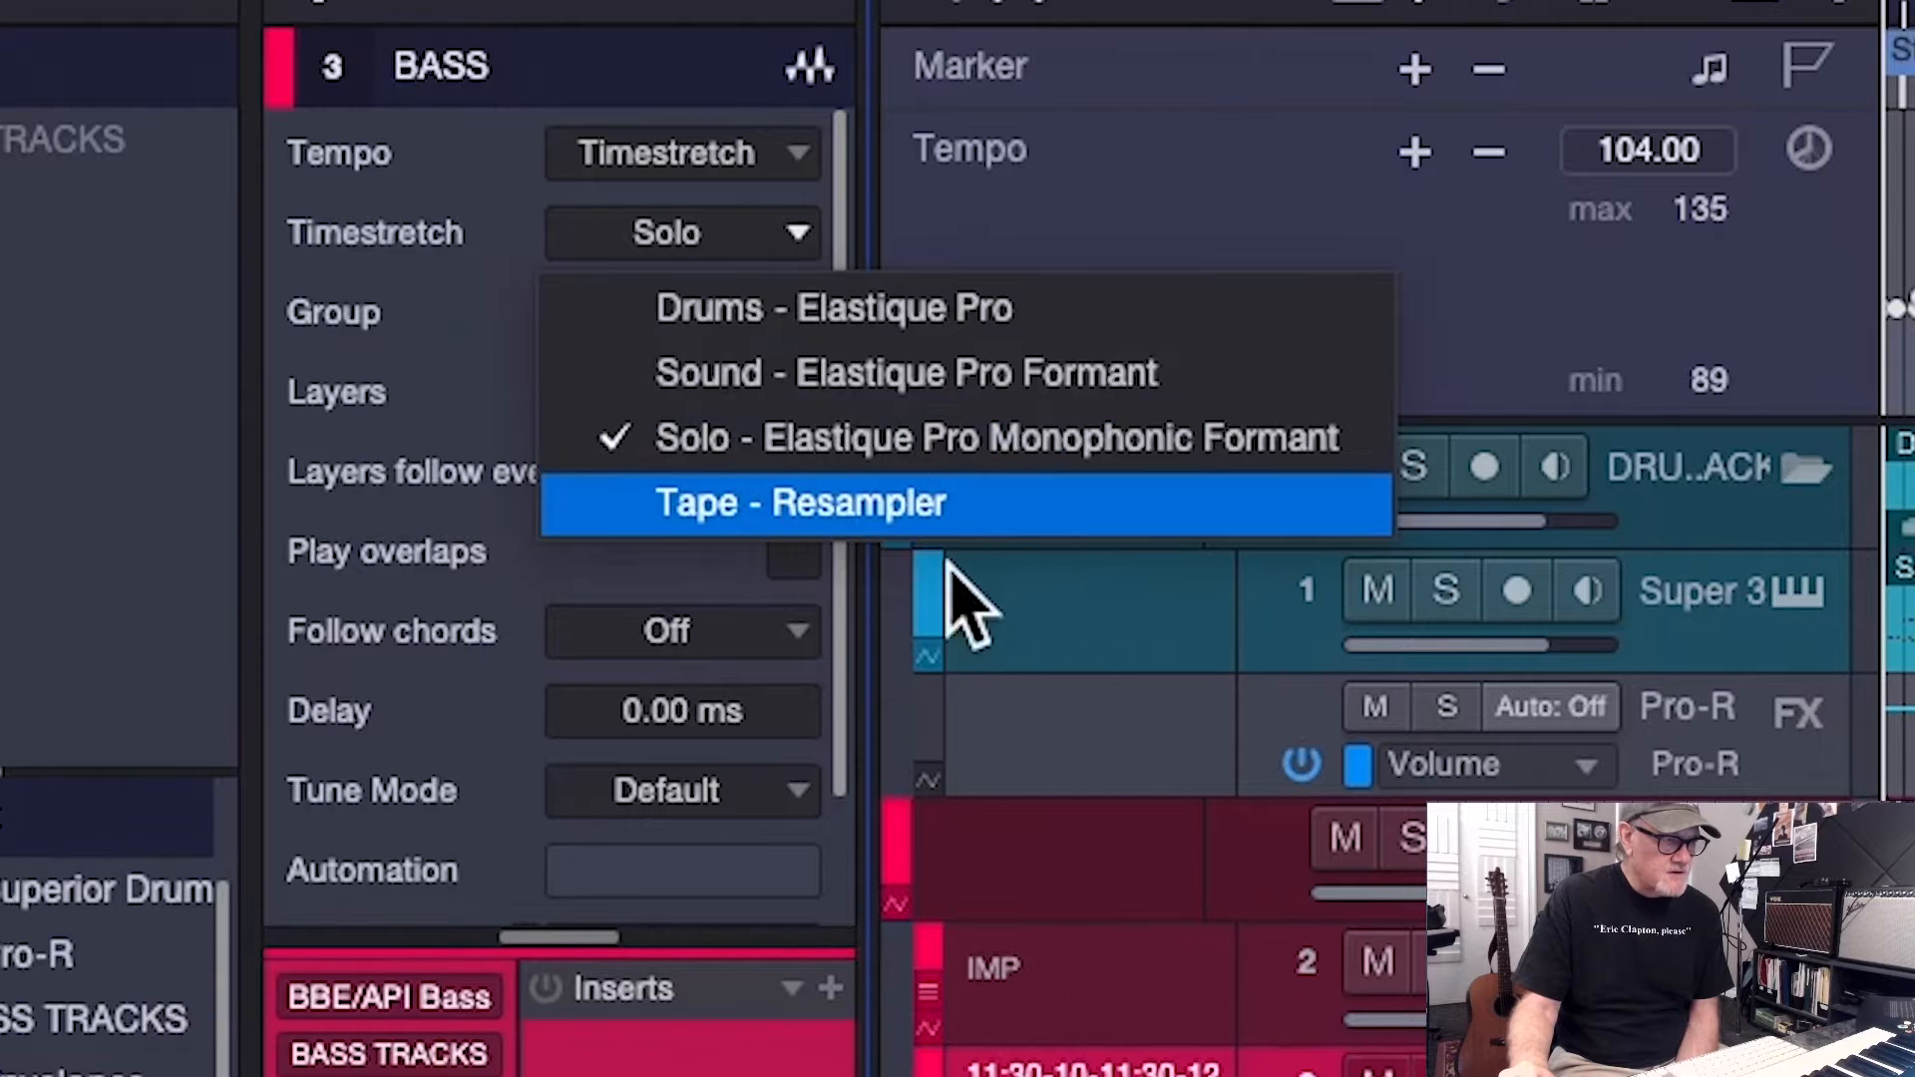
click(937, 518)
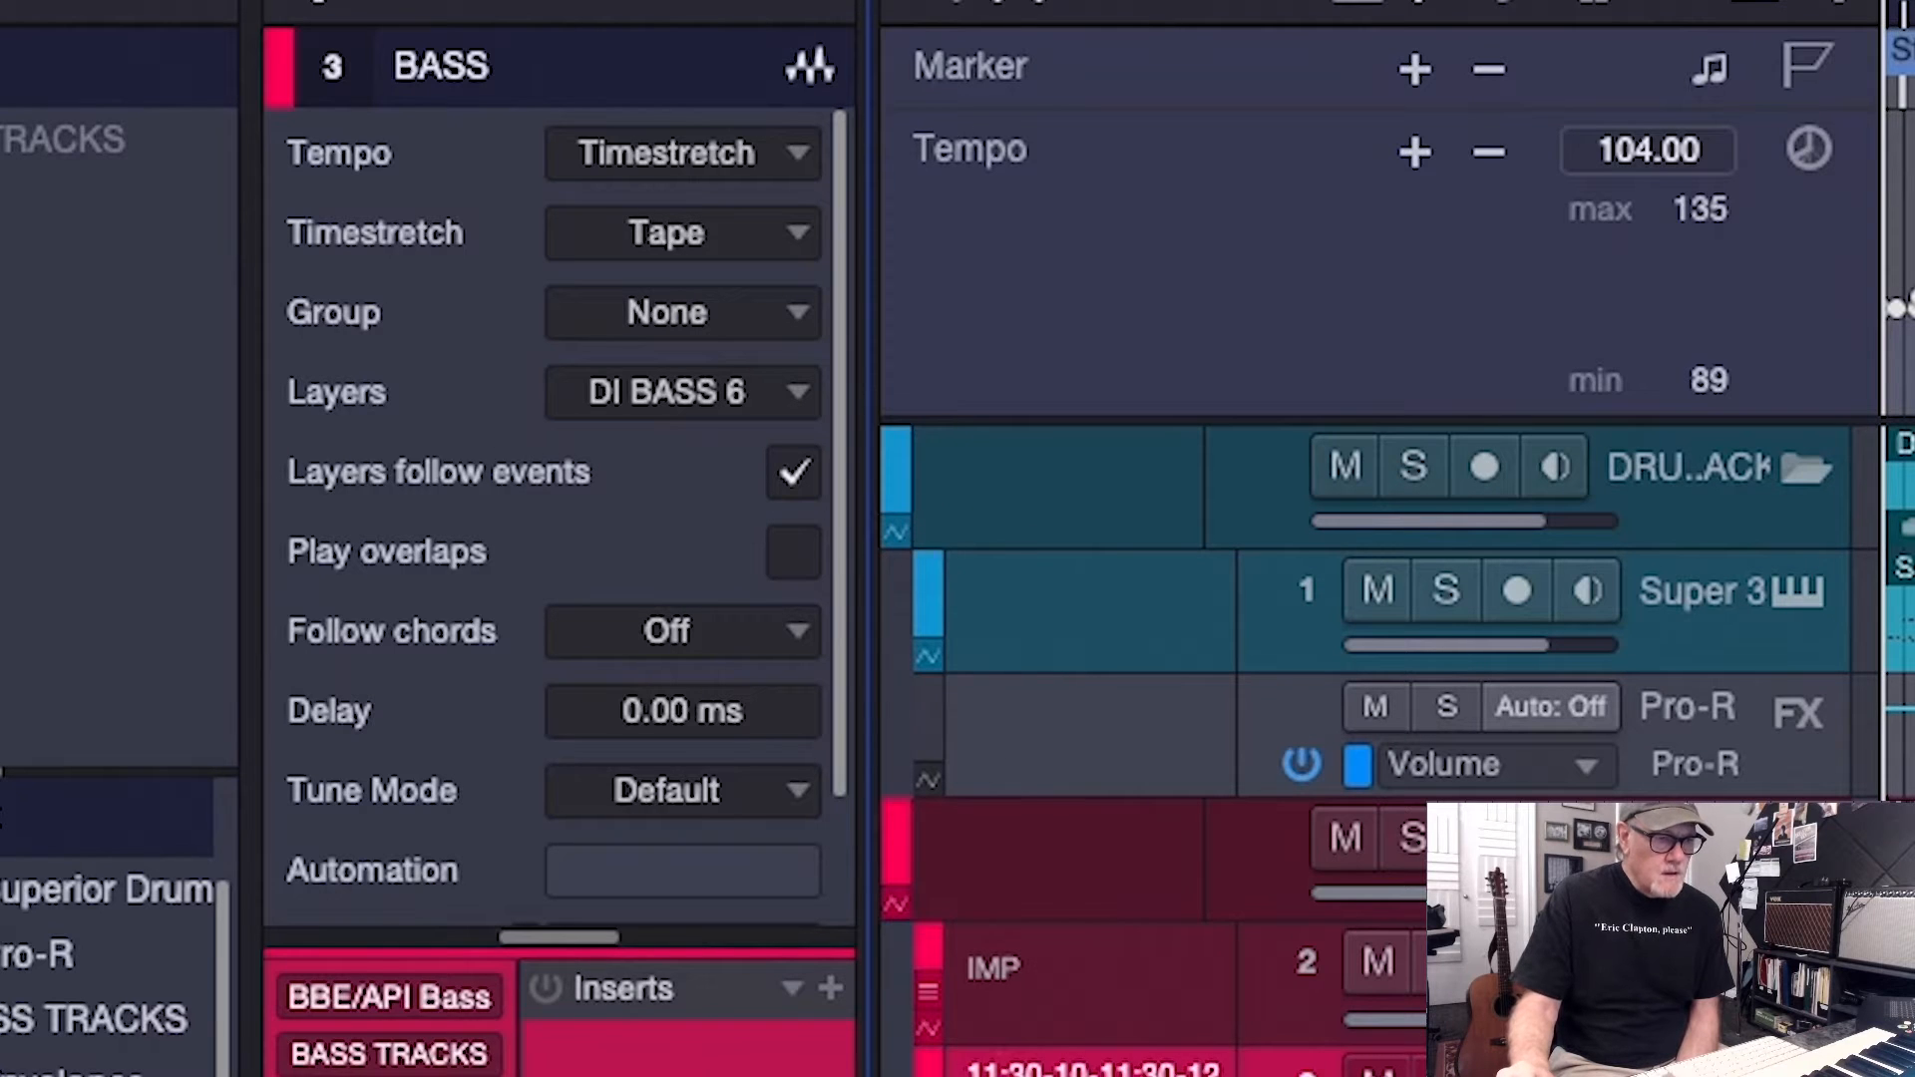
Set the timestretch mode of the Taylor and Martin guitar tracks to Tape - Resampler
click(1282, 1075)
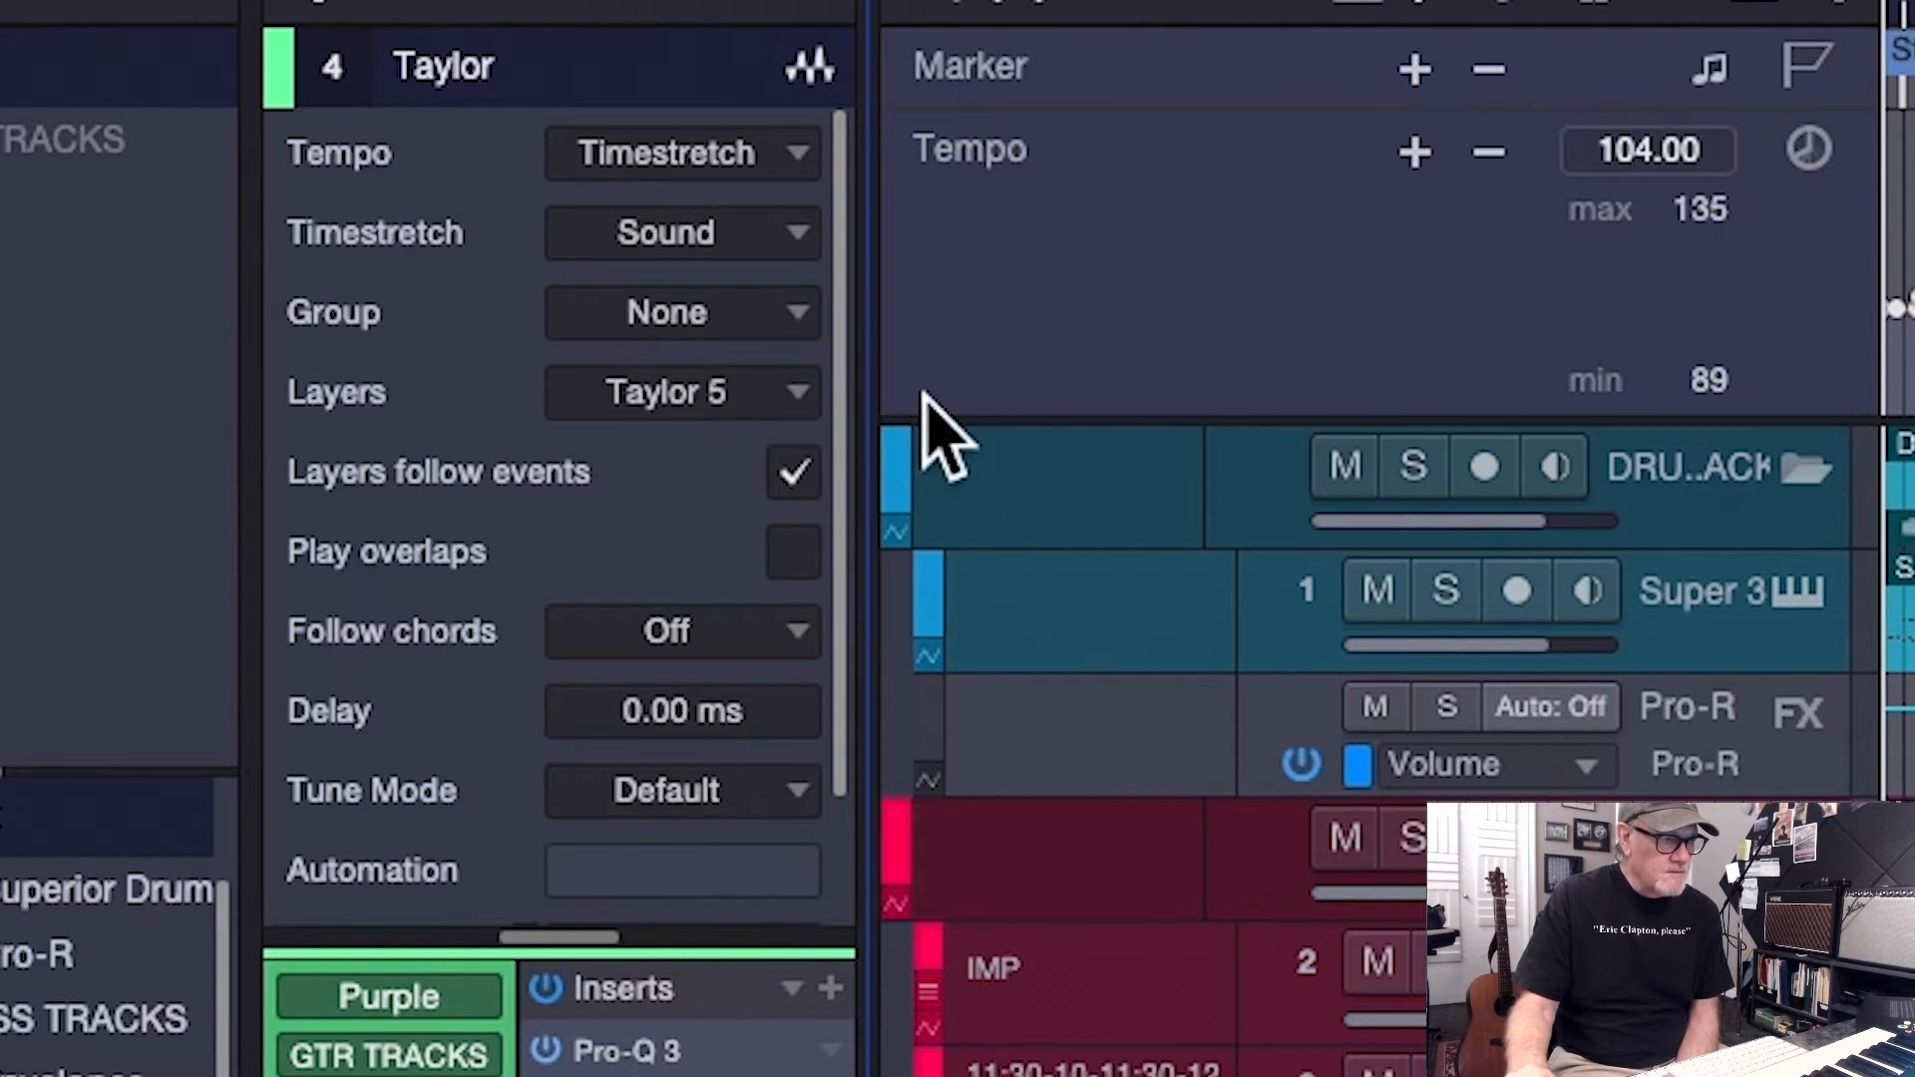
click(794, 239)
click(833, 500)
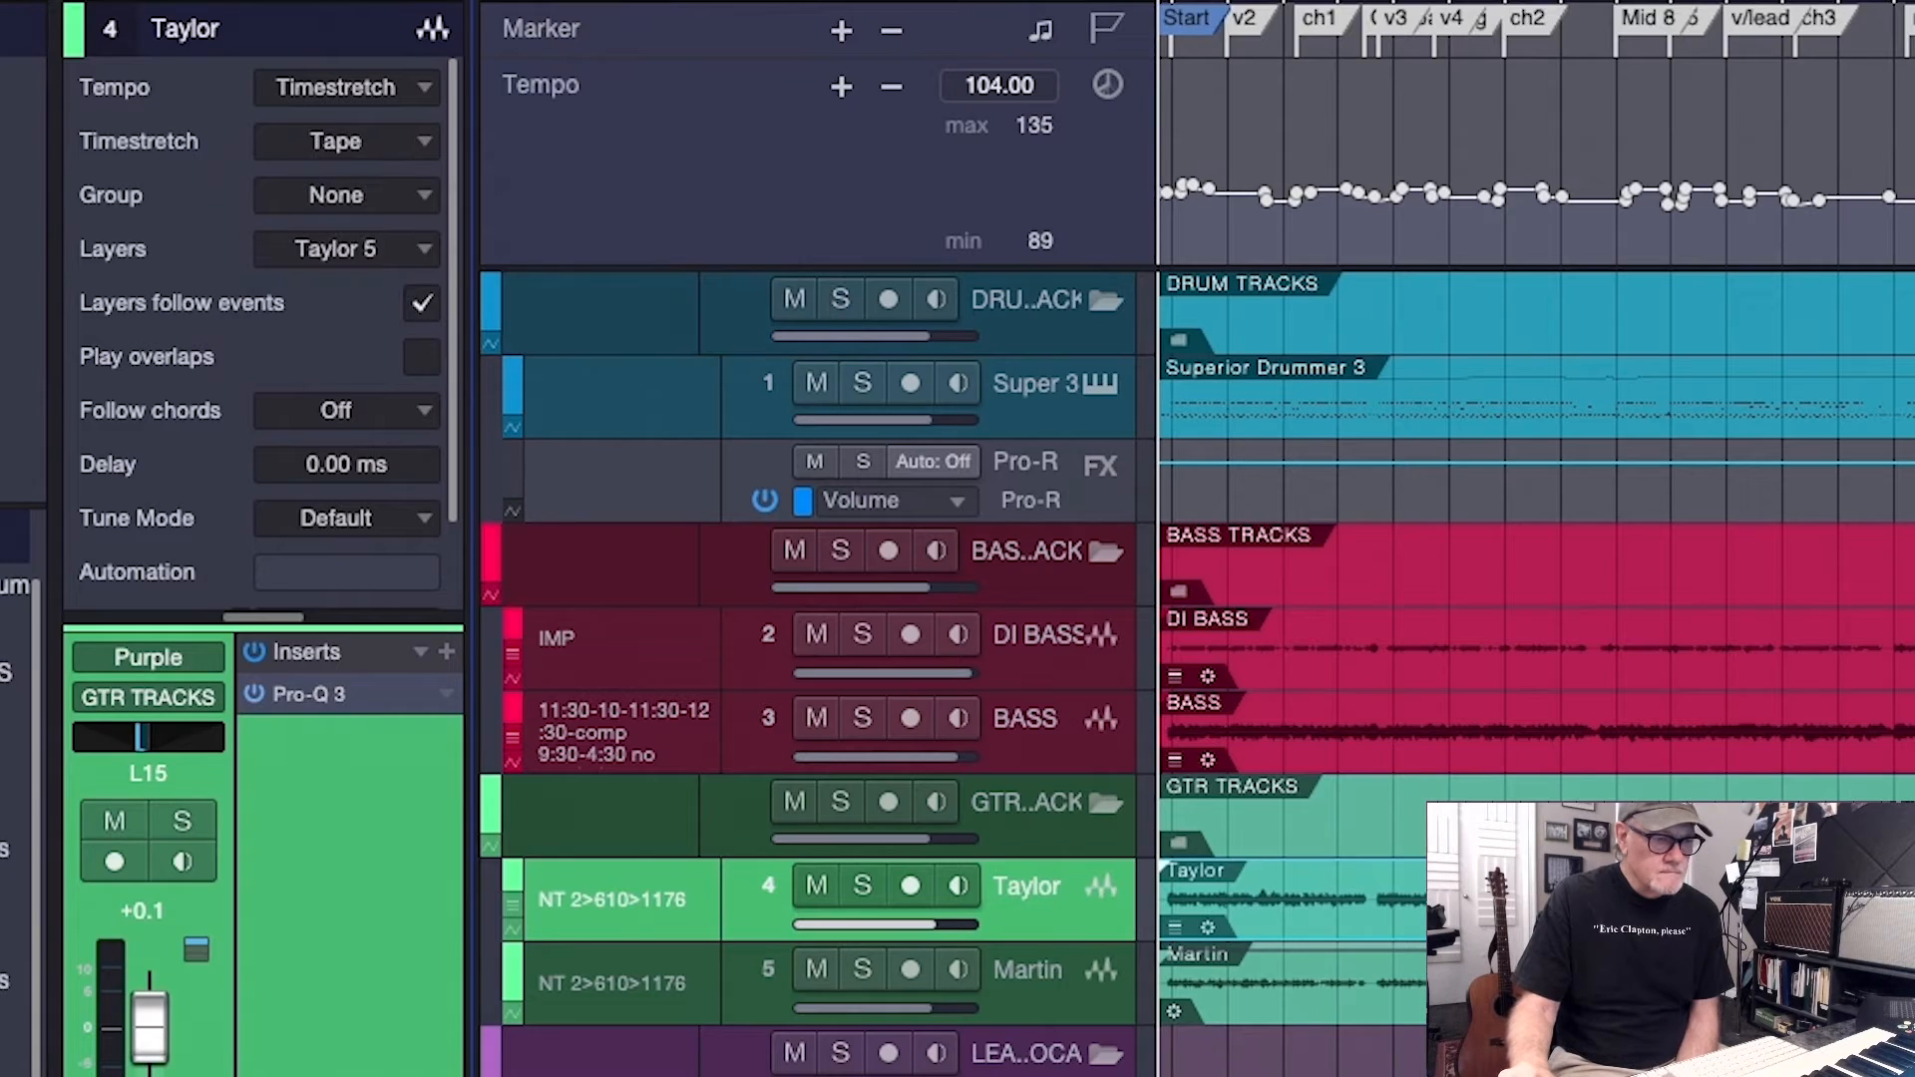
click(1027, 973)
click(412, 194)
click(414, 145)
click(436, 321)
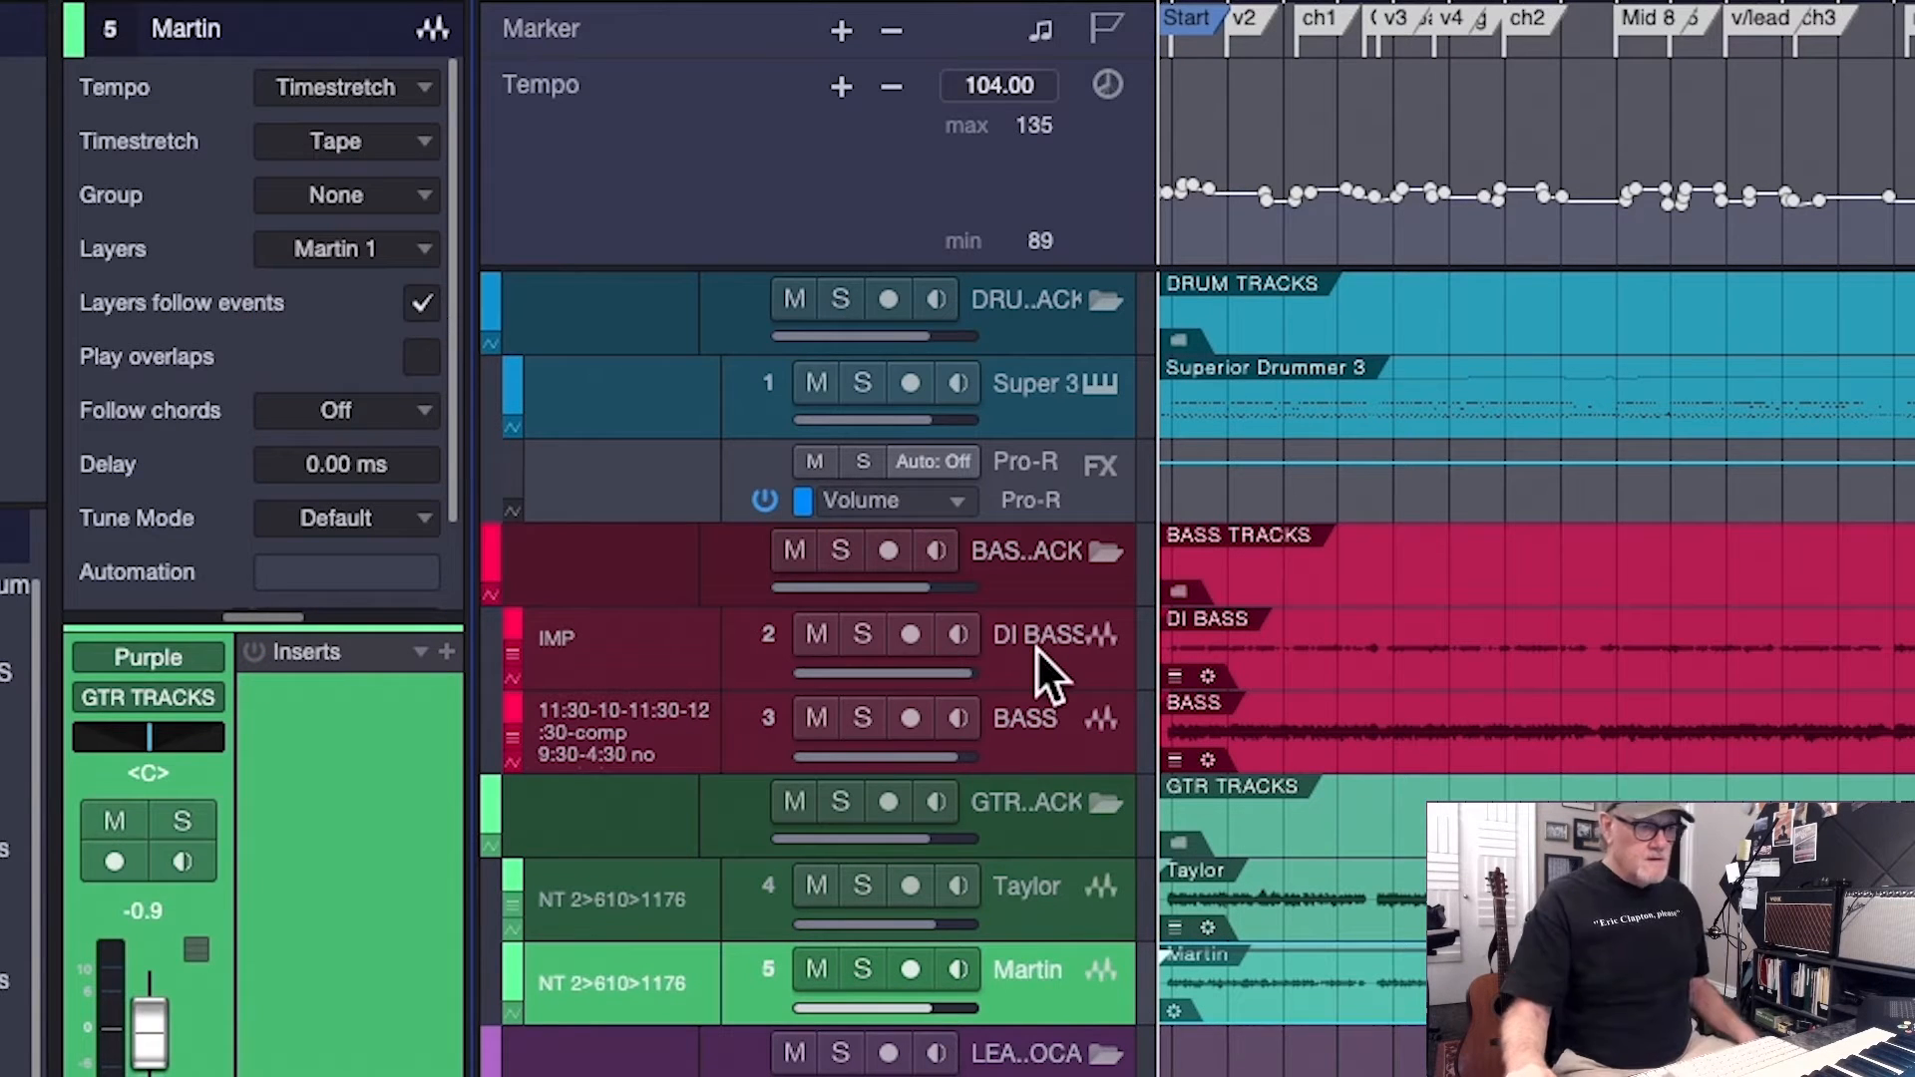
Check the timestretch mode of the bass and guitar tracks, and set the VOC 1 track's mode to Tape
click(1035, 648)
click(1080, 742)
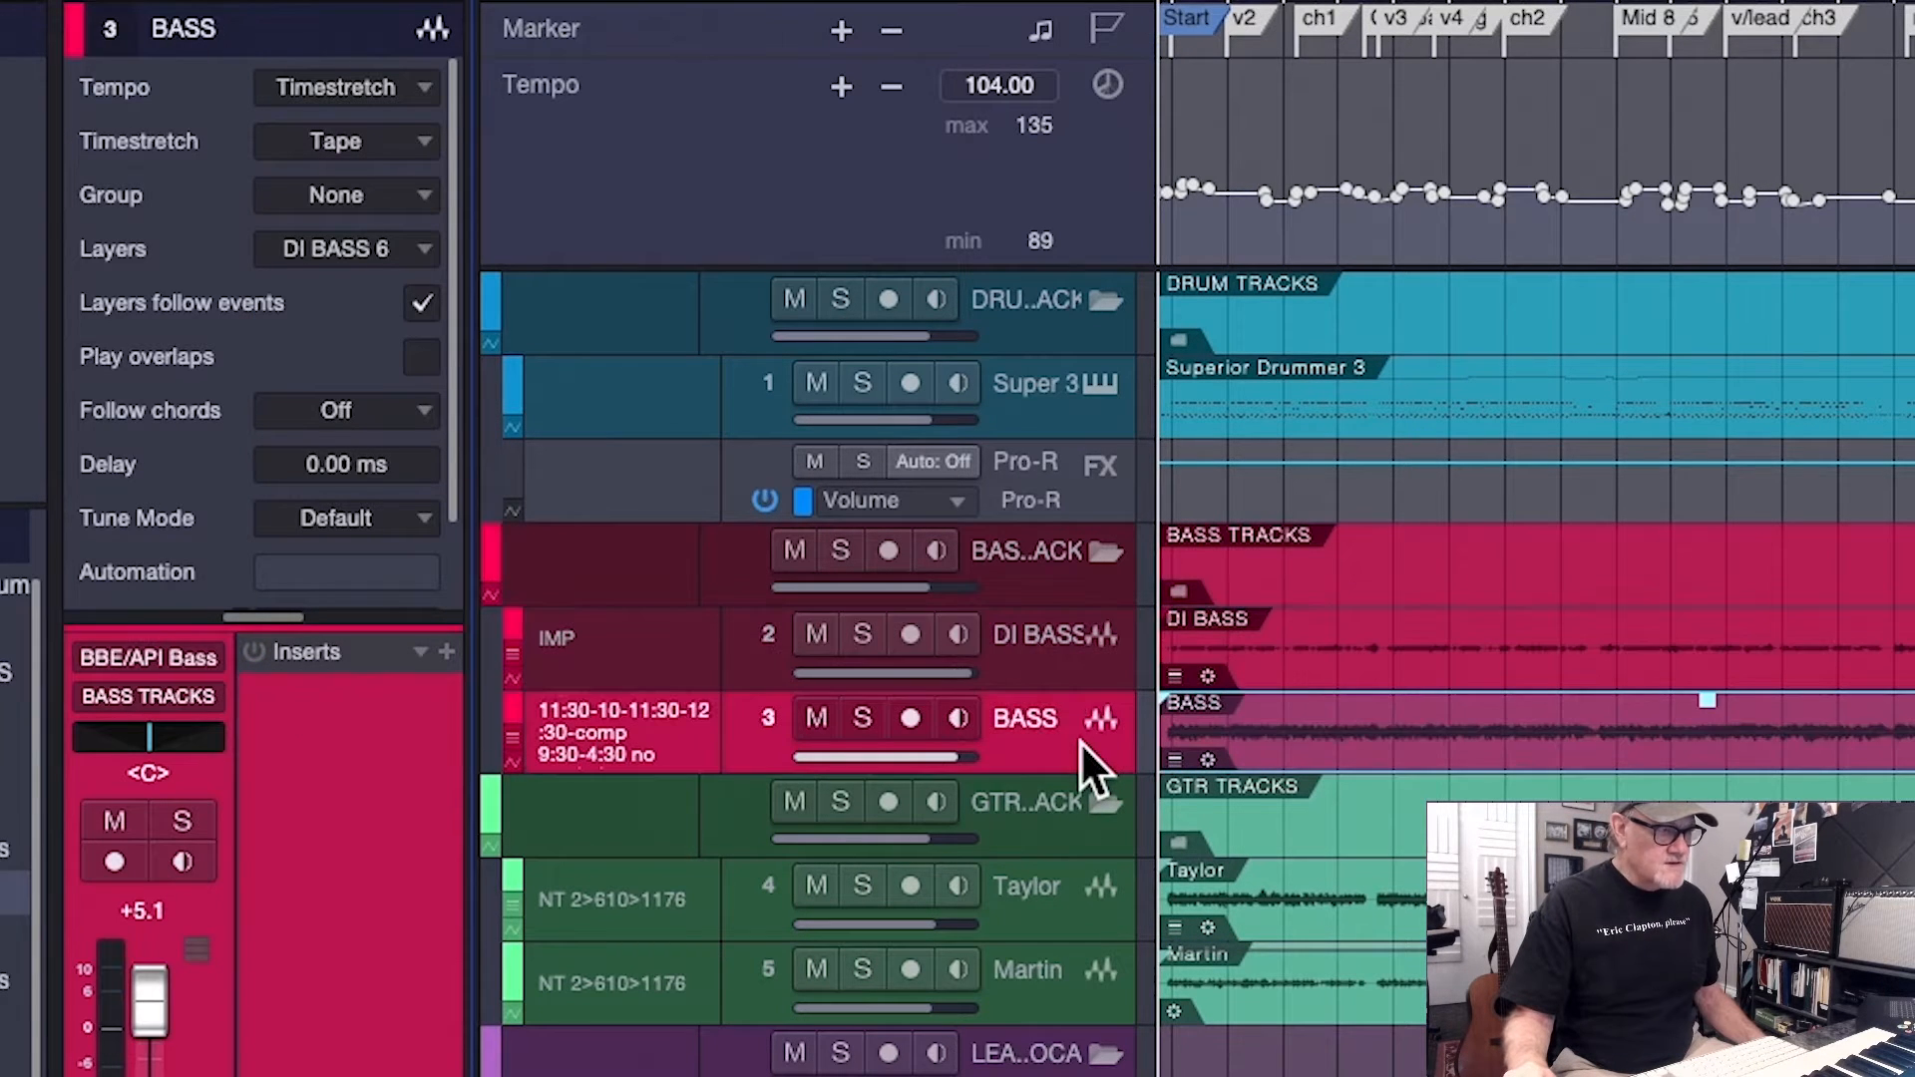
click(1075, 908)
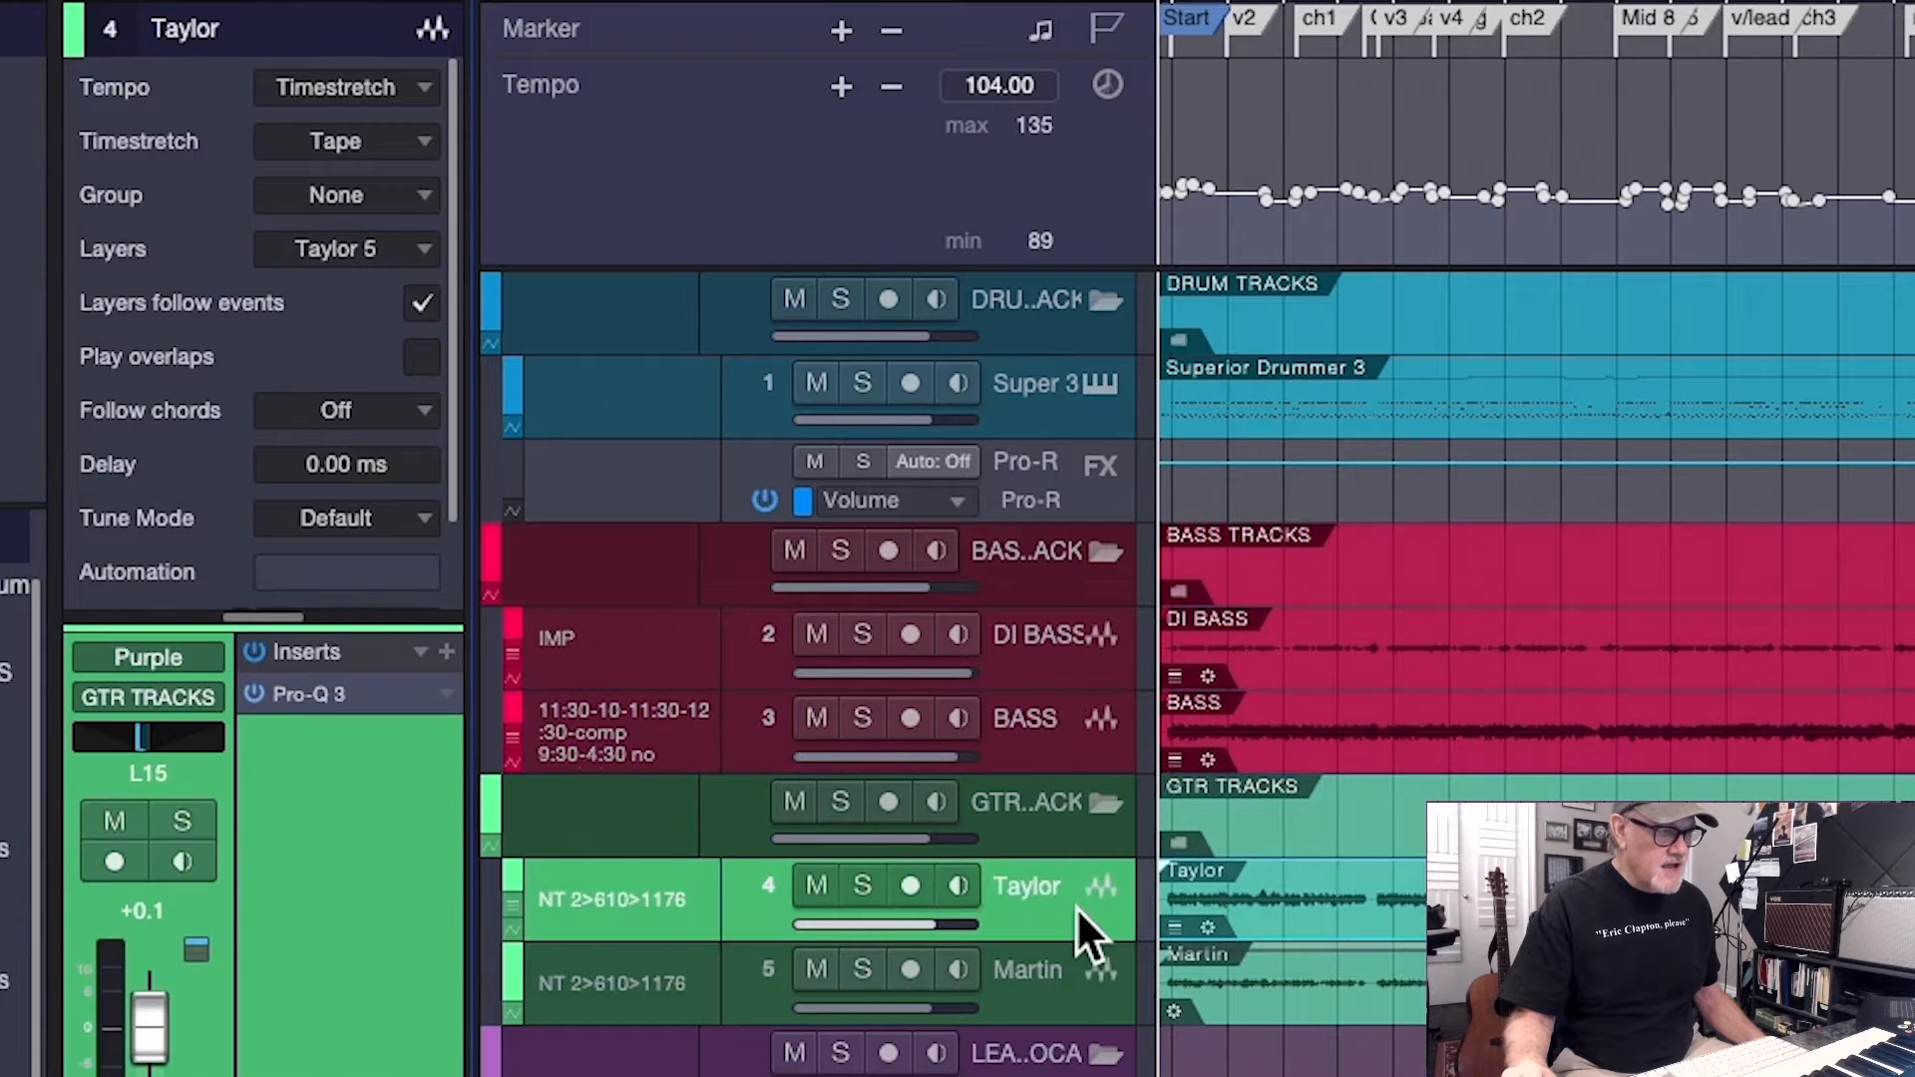
click(1068, 991)
click(888, 868)
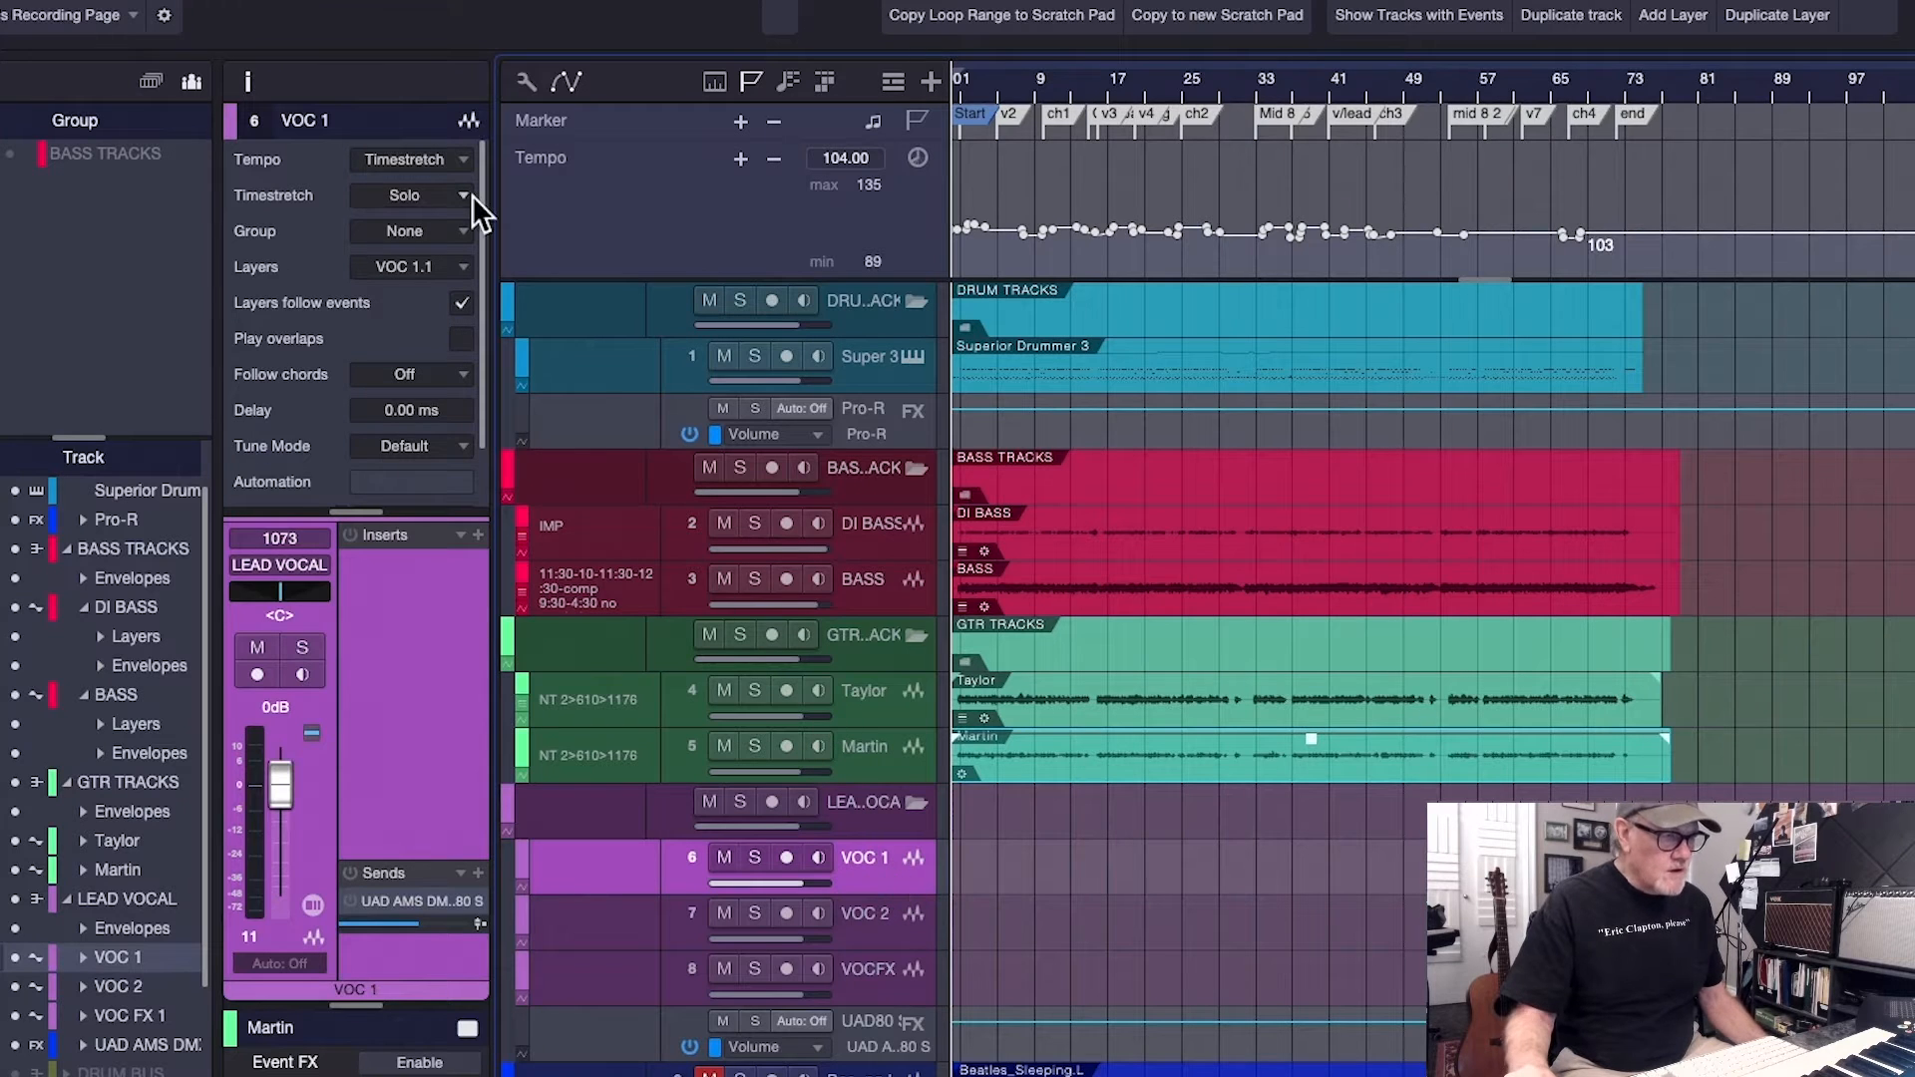
click(464, 195)
click(419, 436)
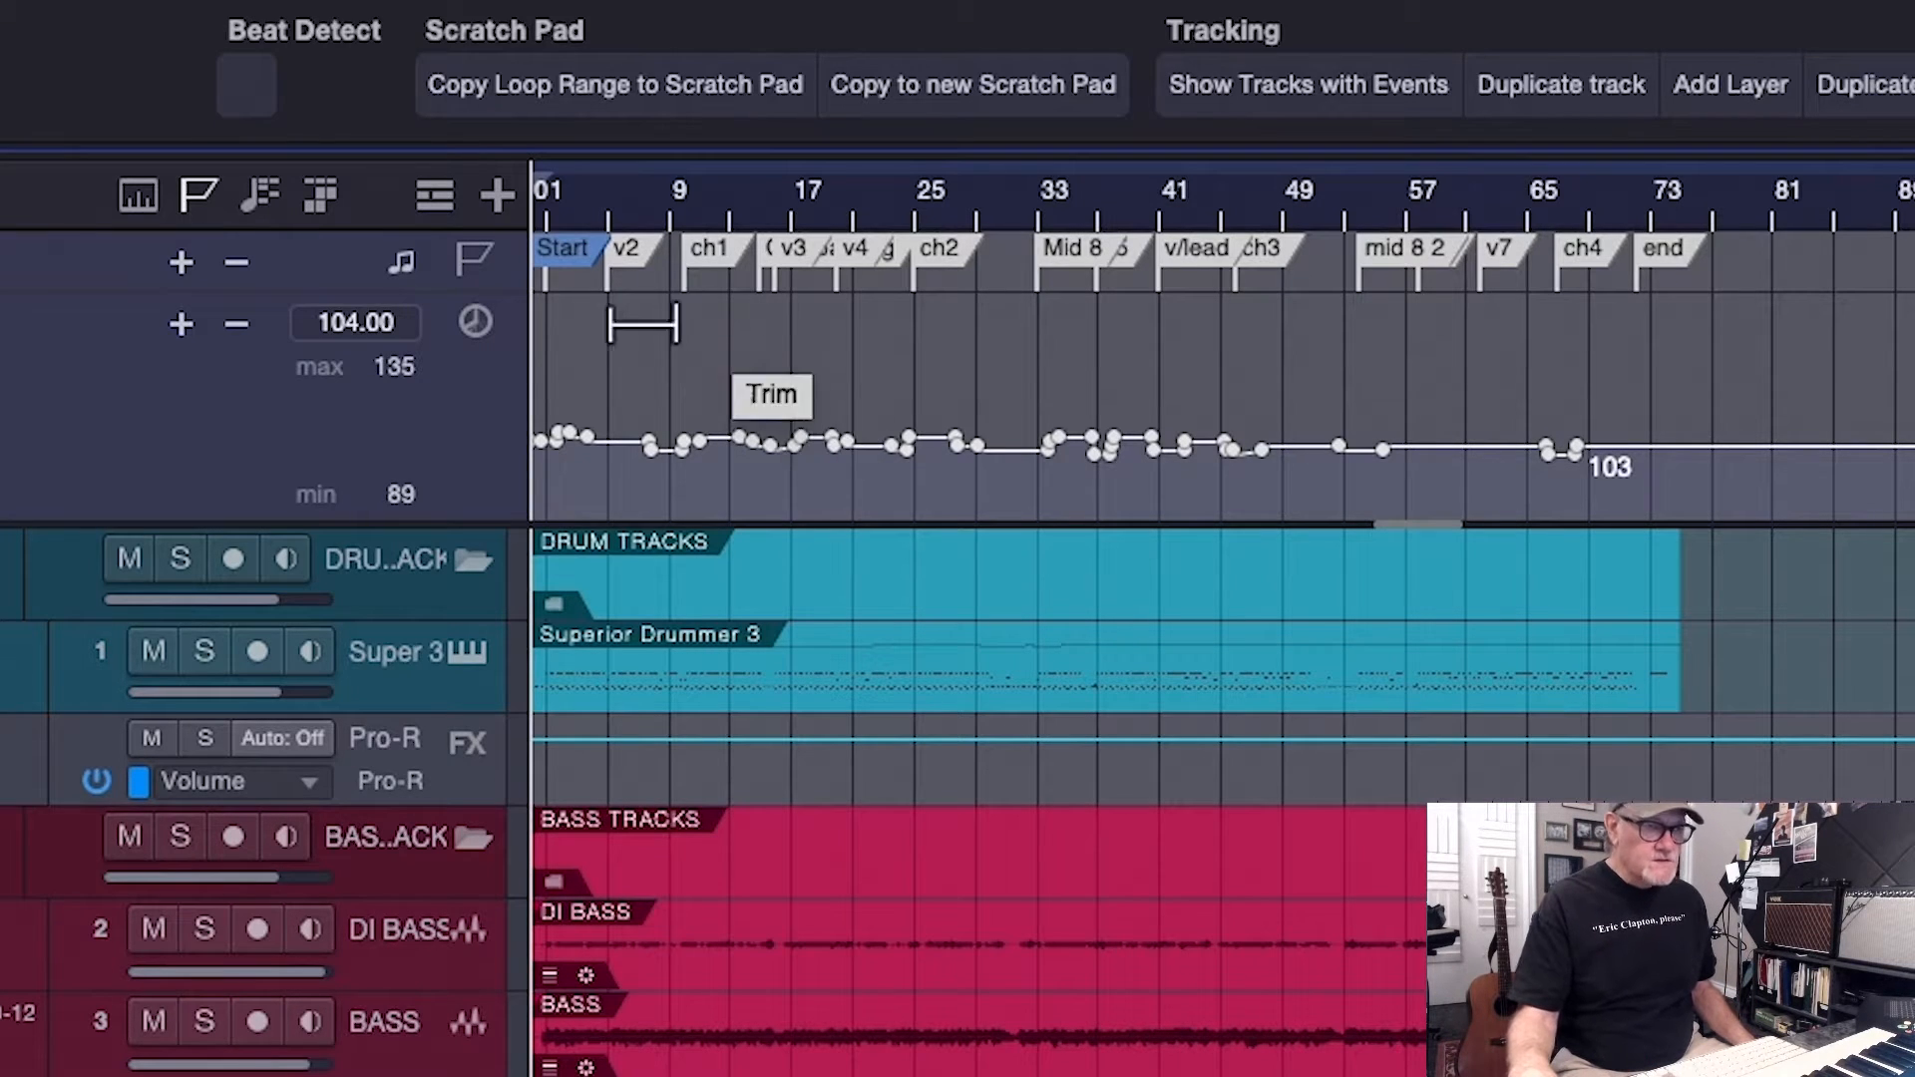
Examine the tempo changes along the song's tempo curve and play the song from just before the V1 marker
drag(600, 220, 928, 347)
scroll(973, 798, down, 3)
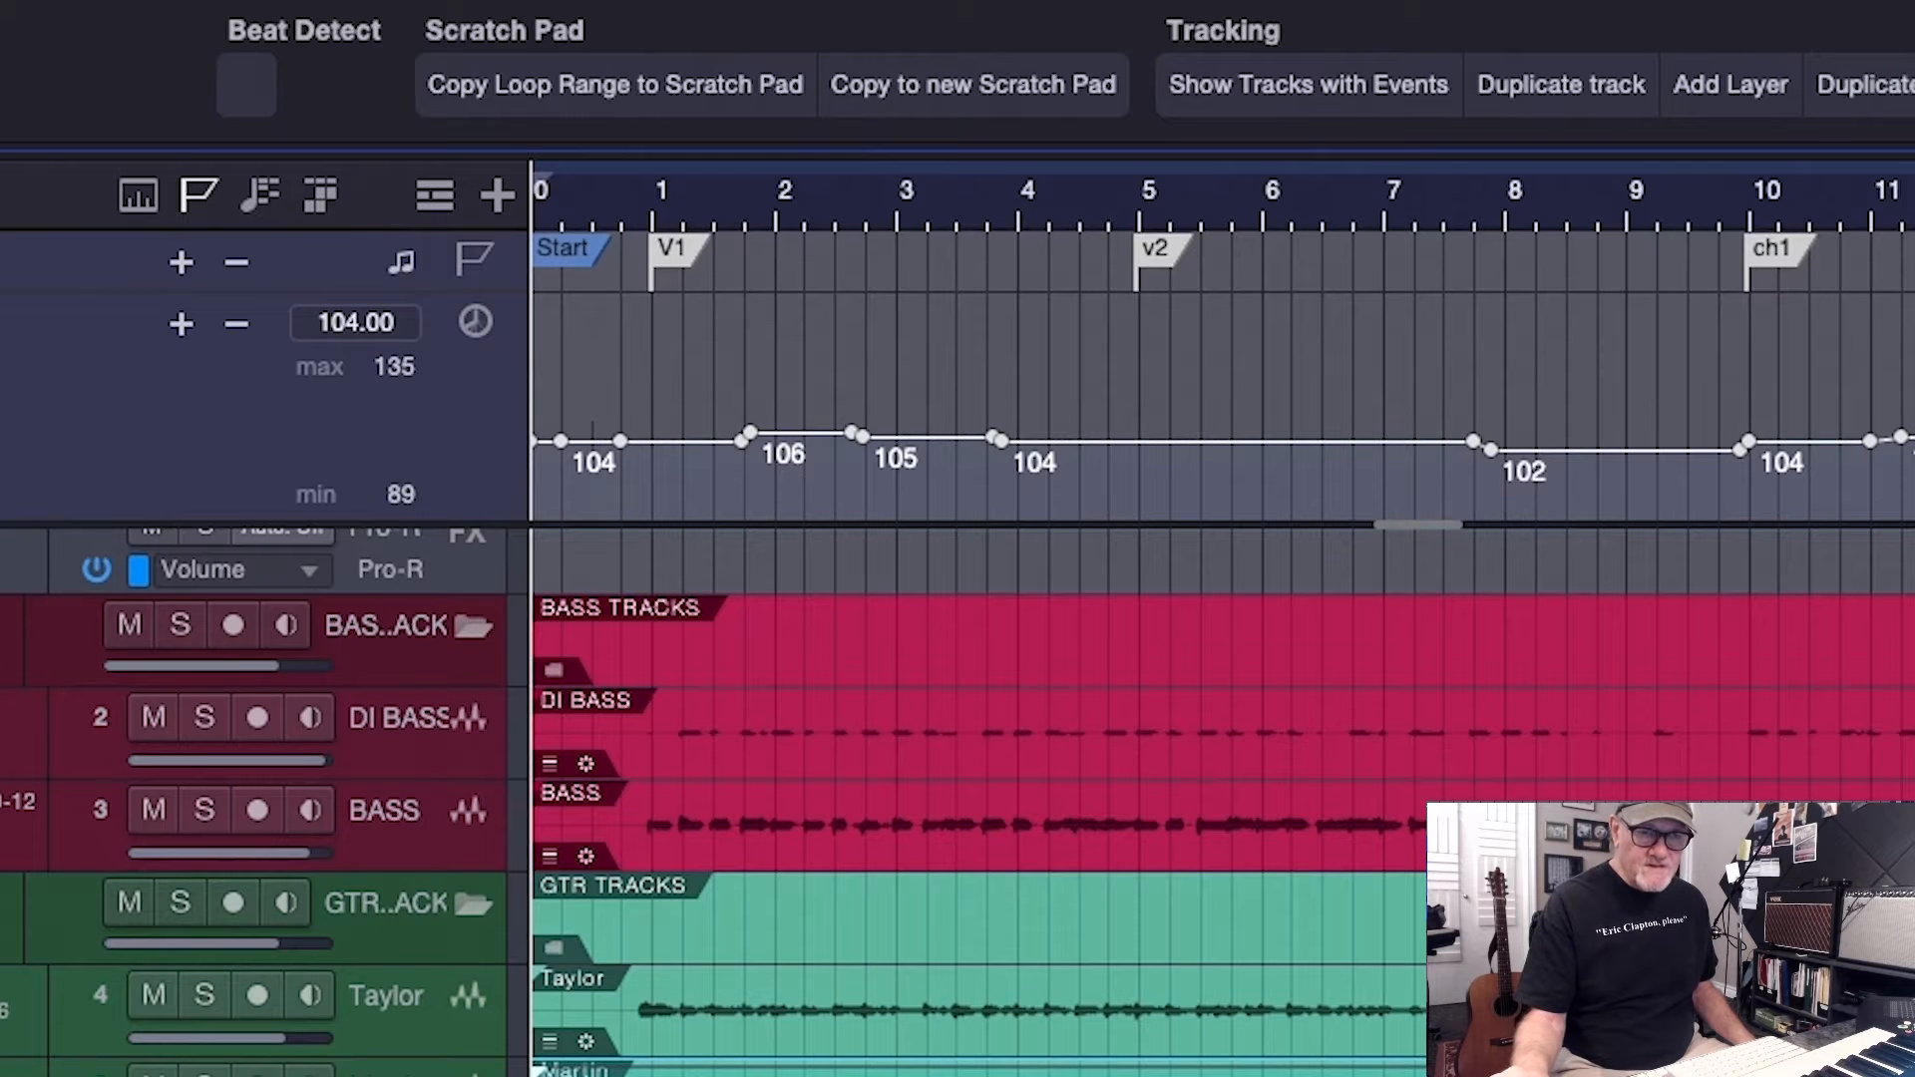
scroll(1222, 598, right, 15)
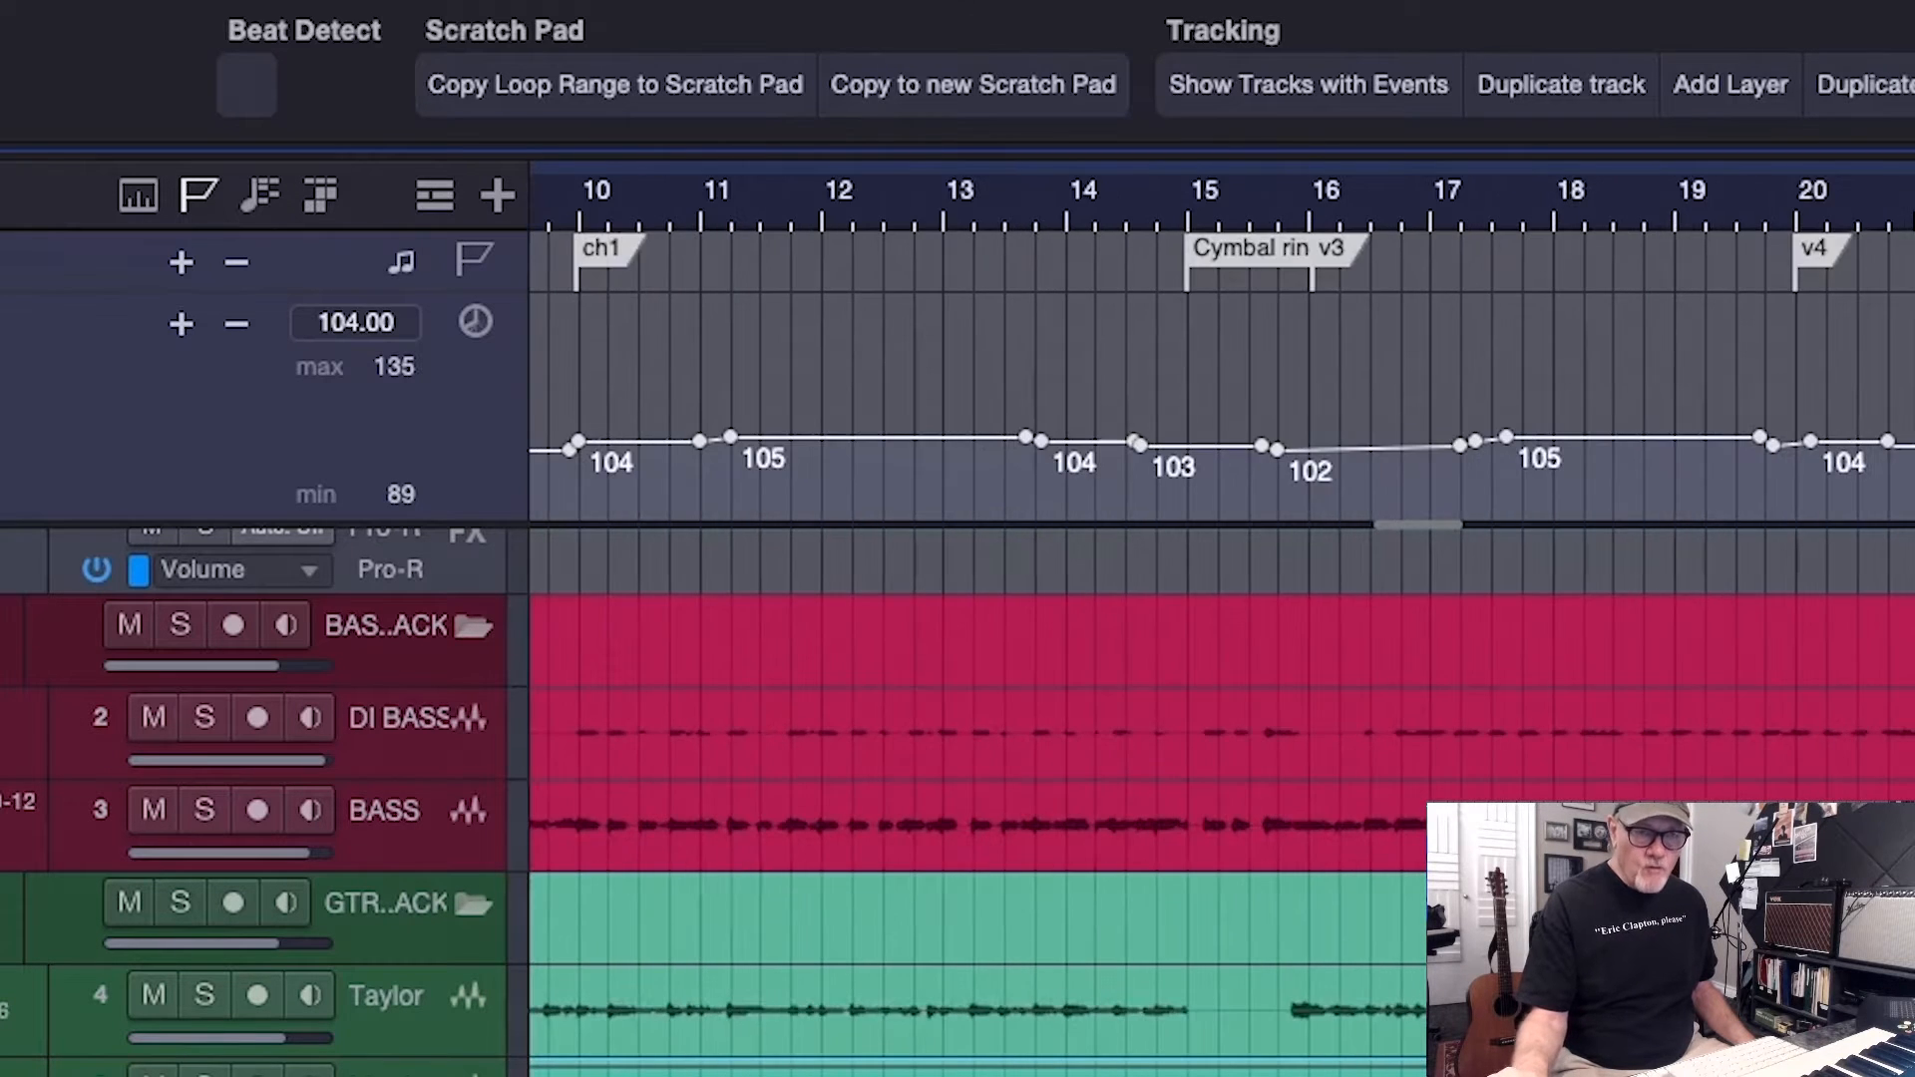
scroll(1222, 598, right, 9)
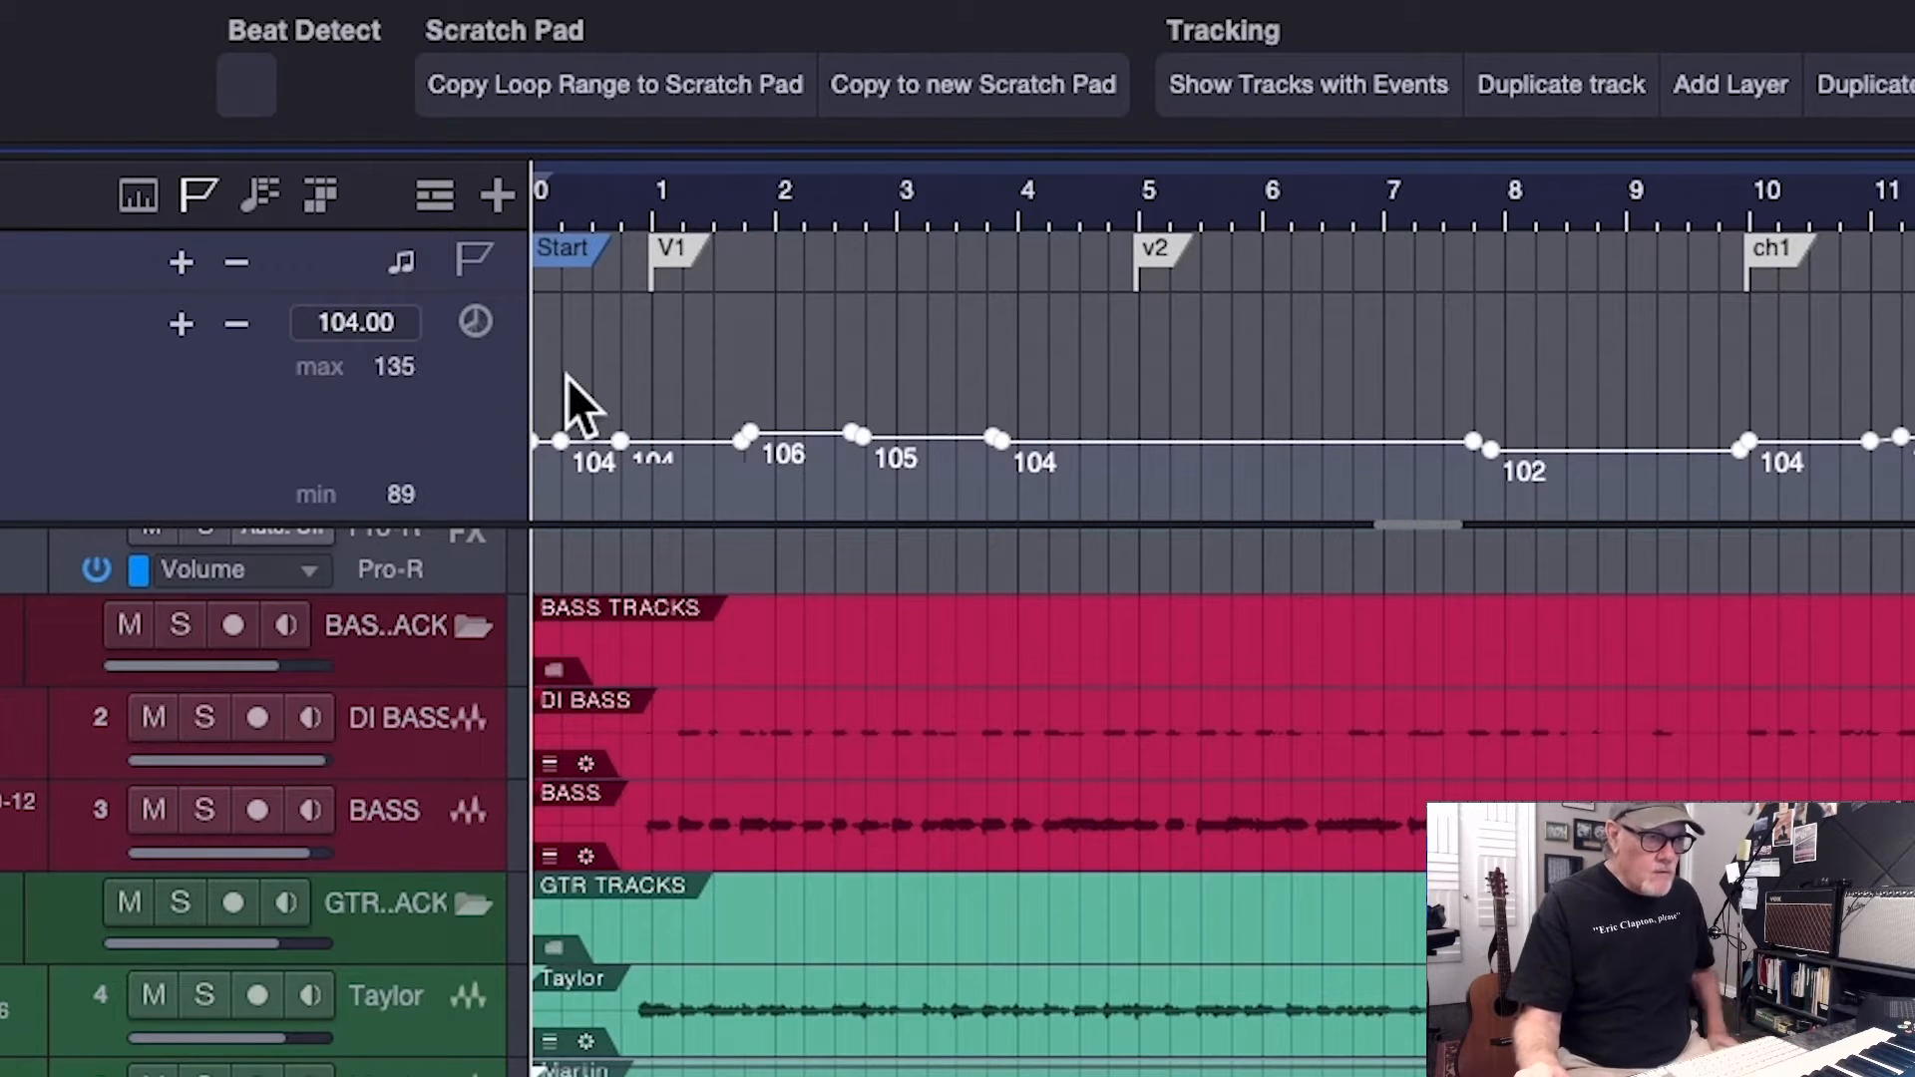
click(633, 209)
key(space)
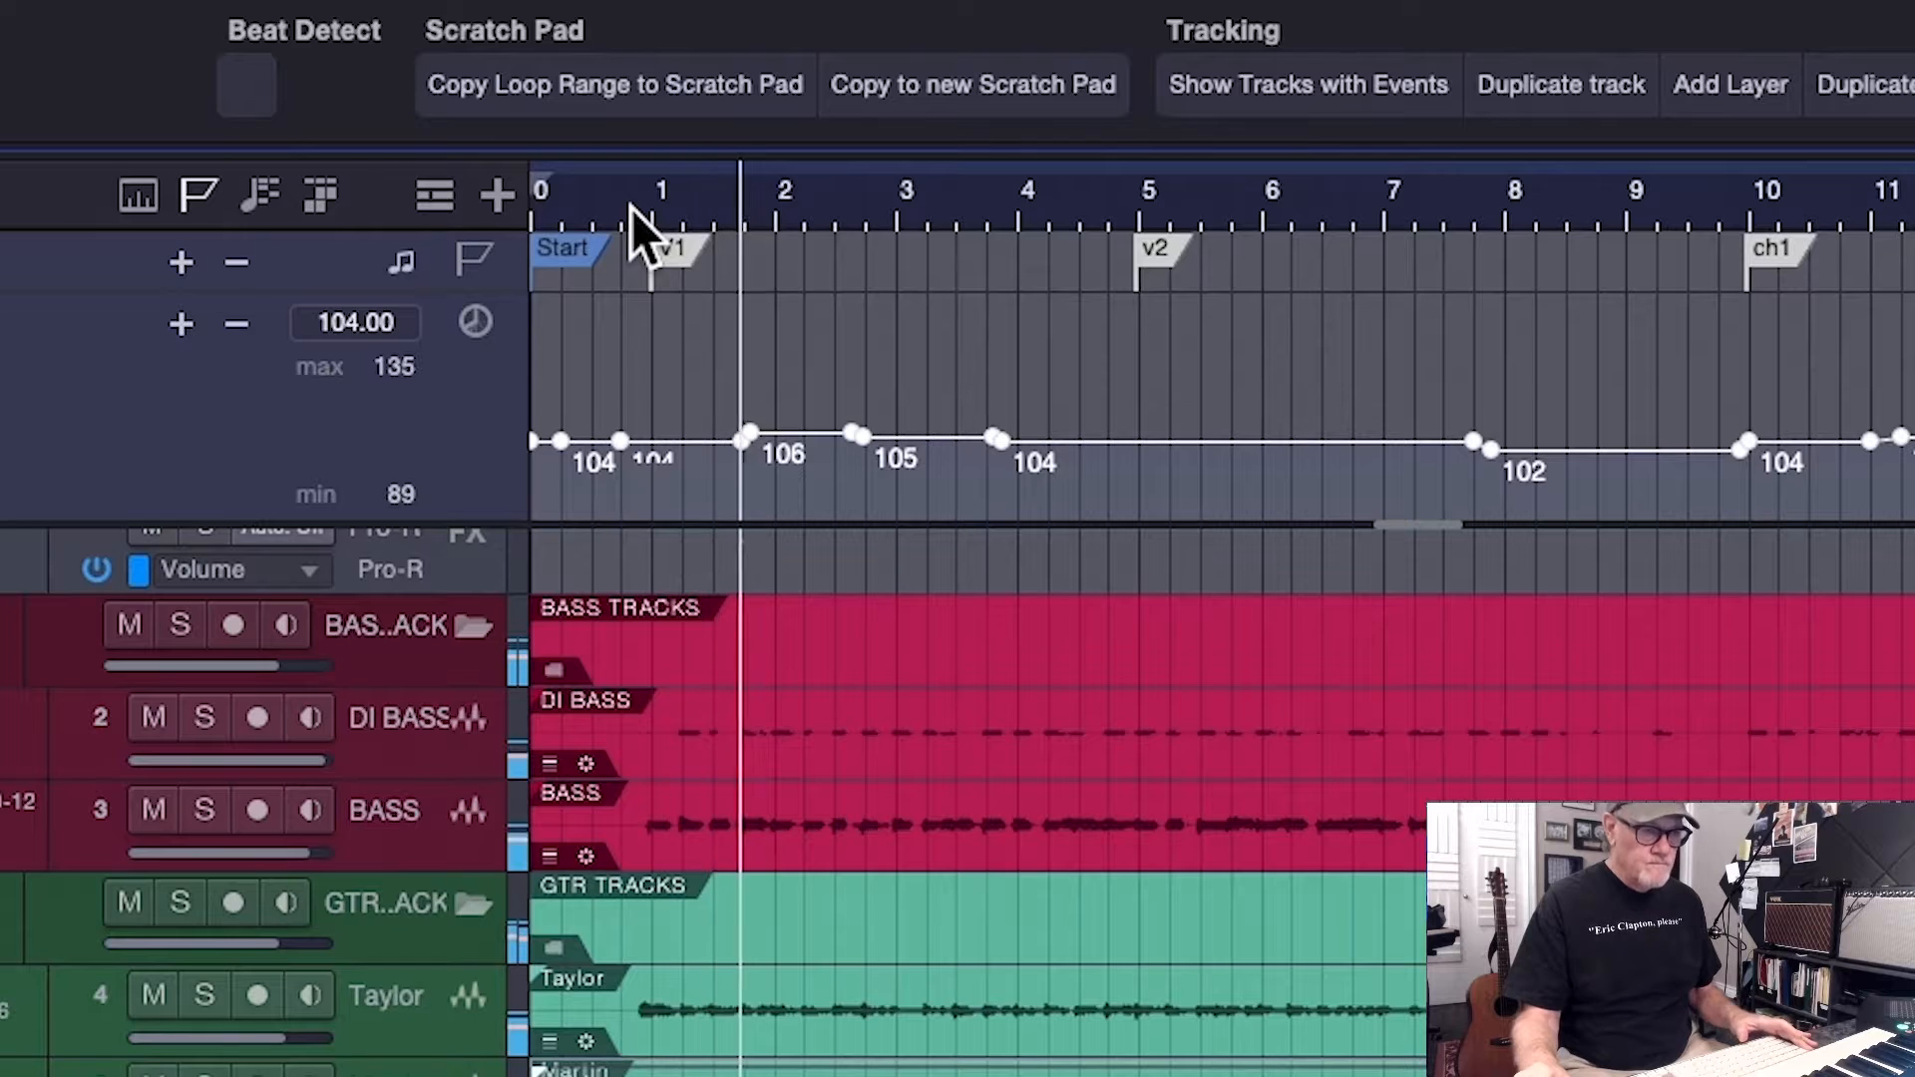
key(space)
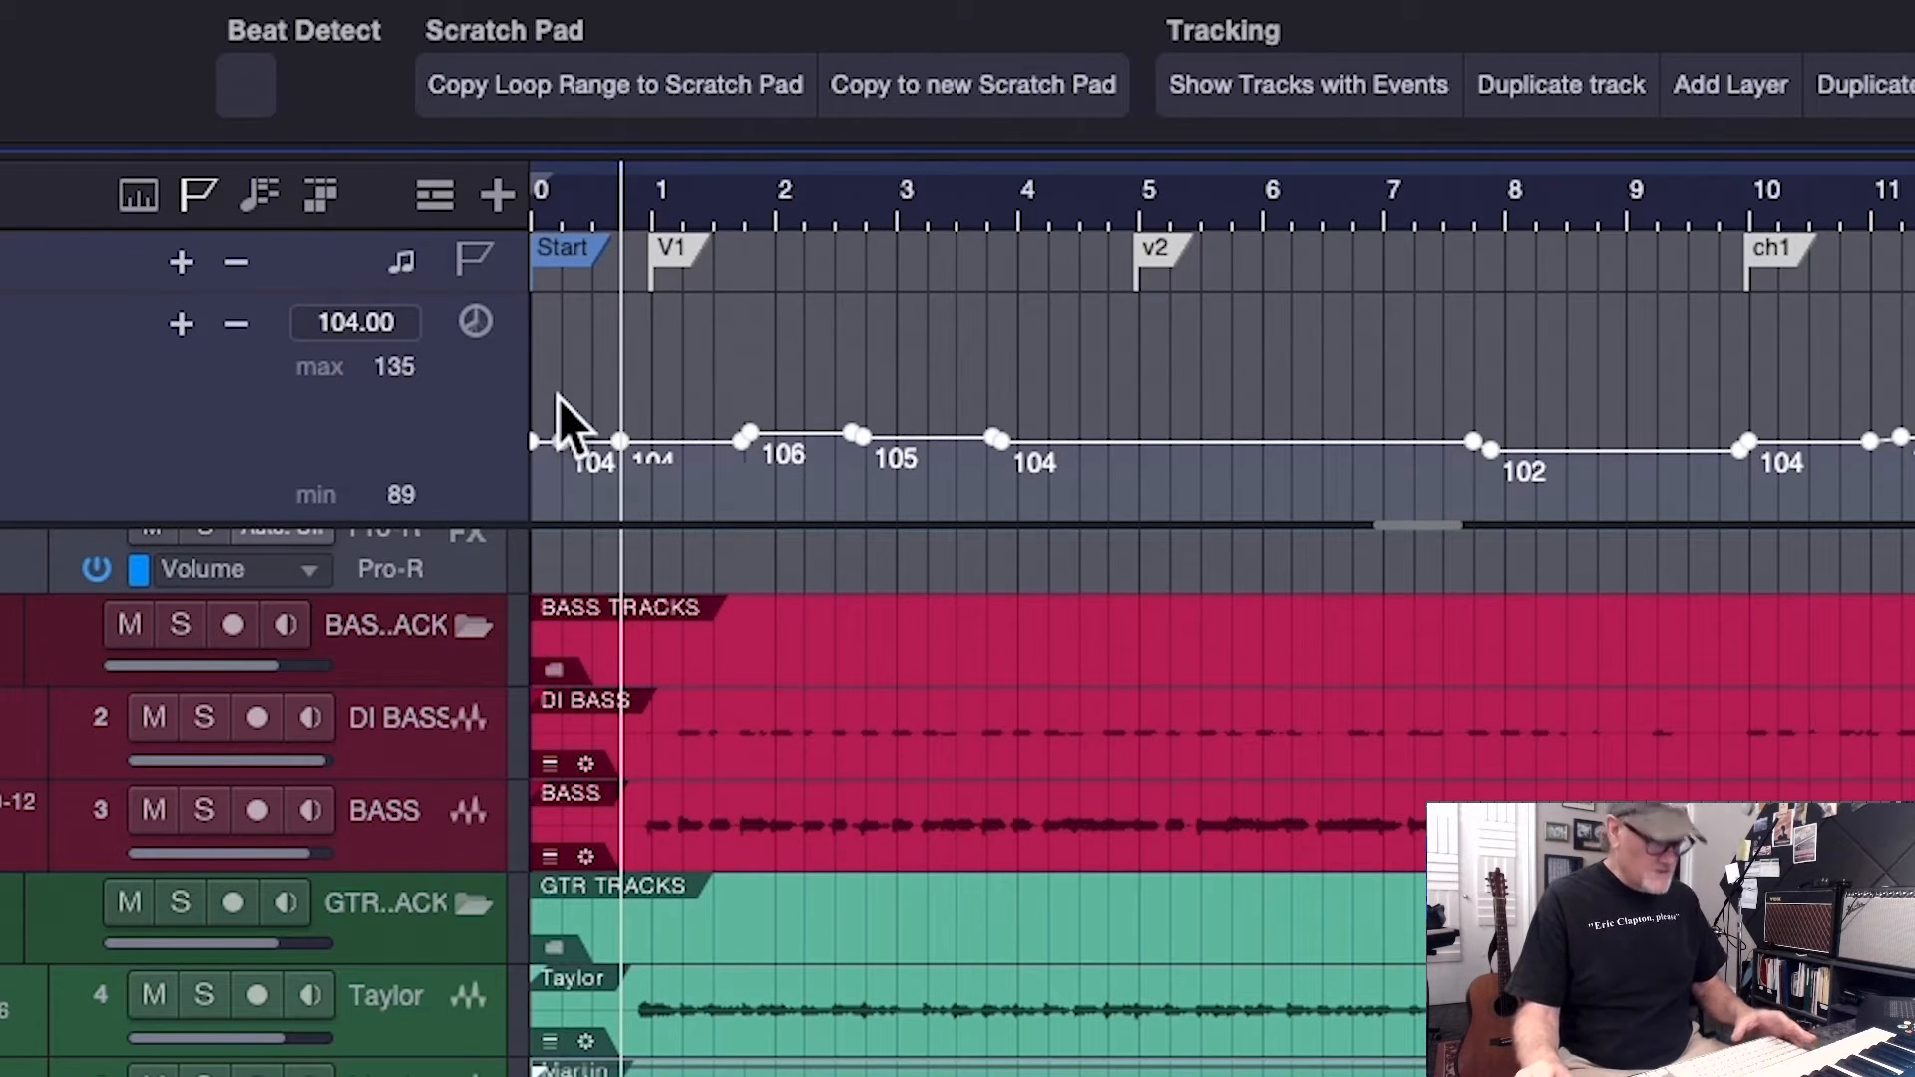
Trim the whole tempo curve down by 4 BPM so the opening points sit at 100, and audition the song
key(e)
key(e)
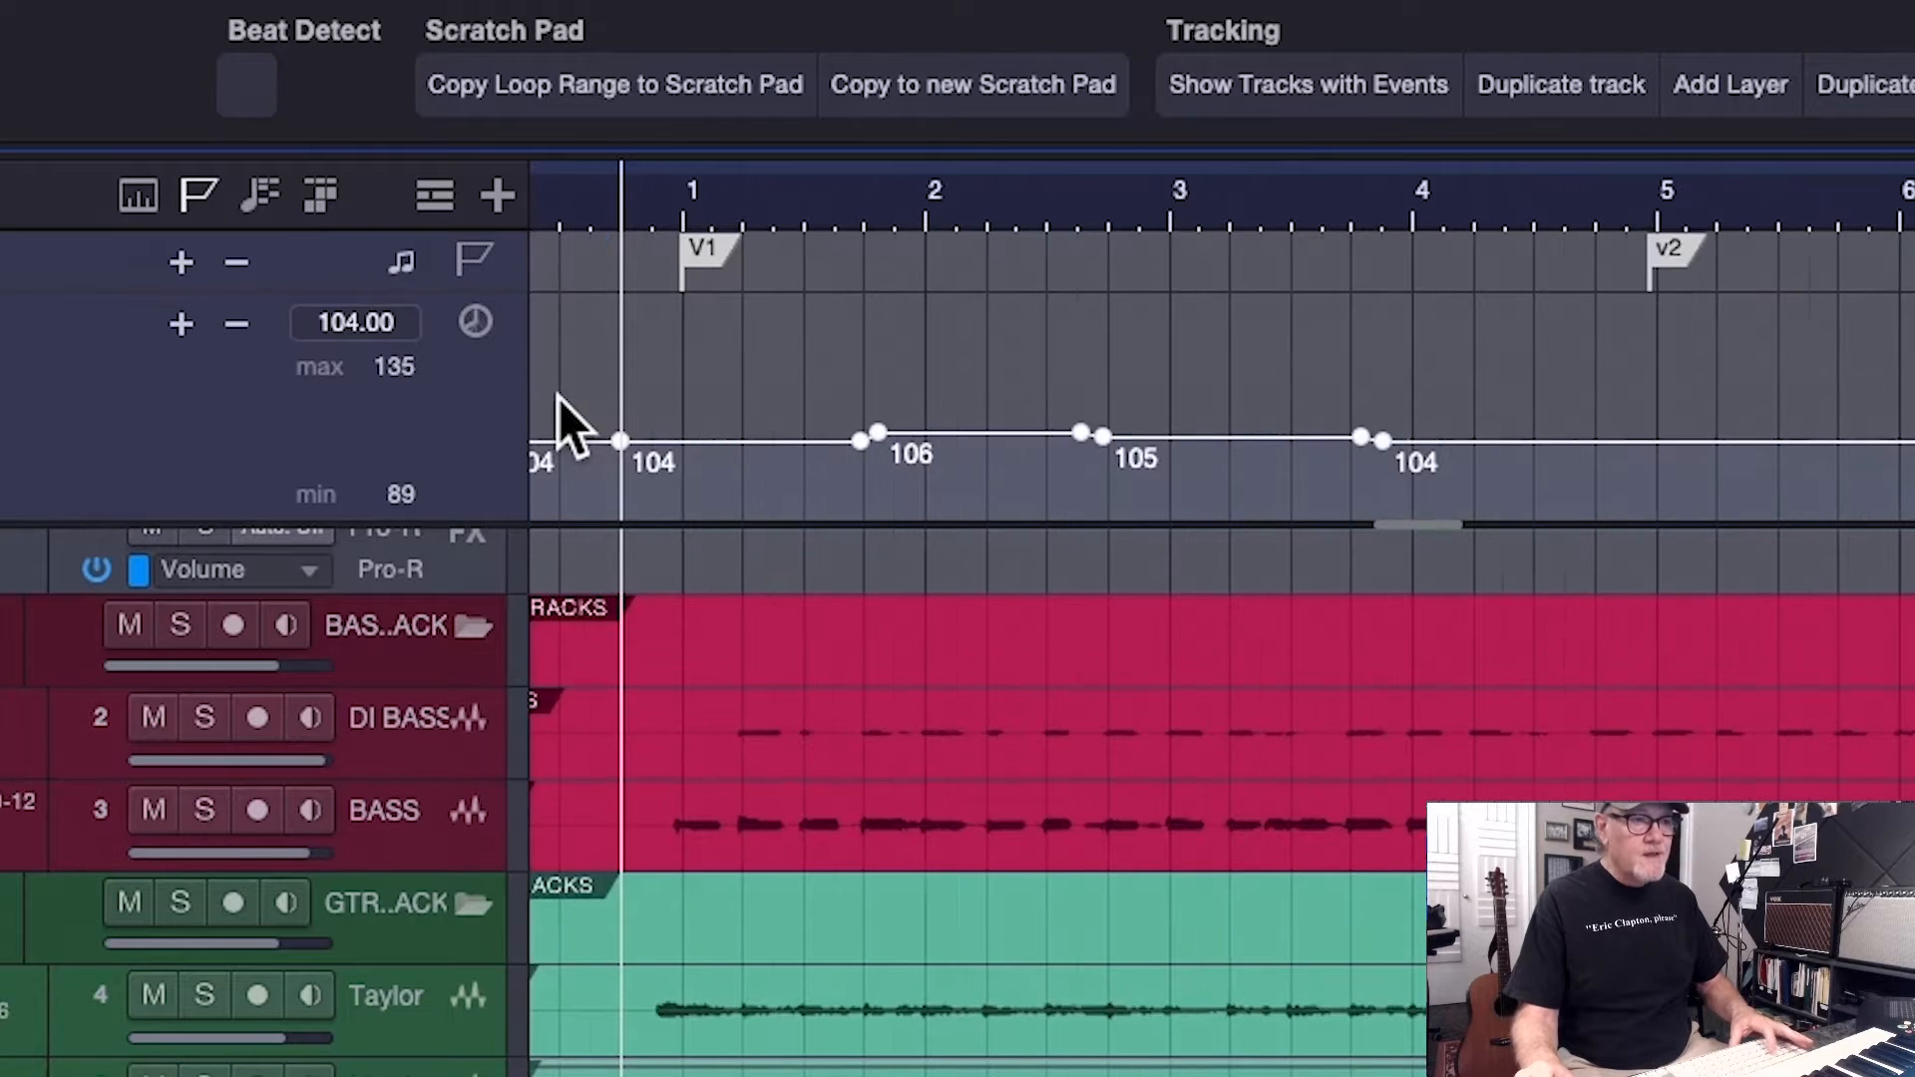
scroll(605, 394, left, 3)
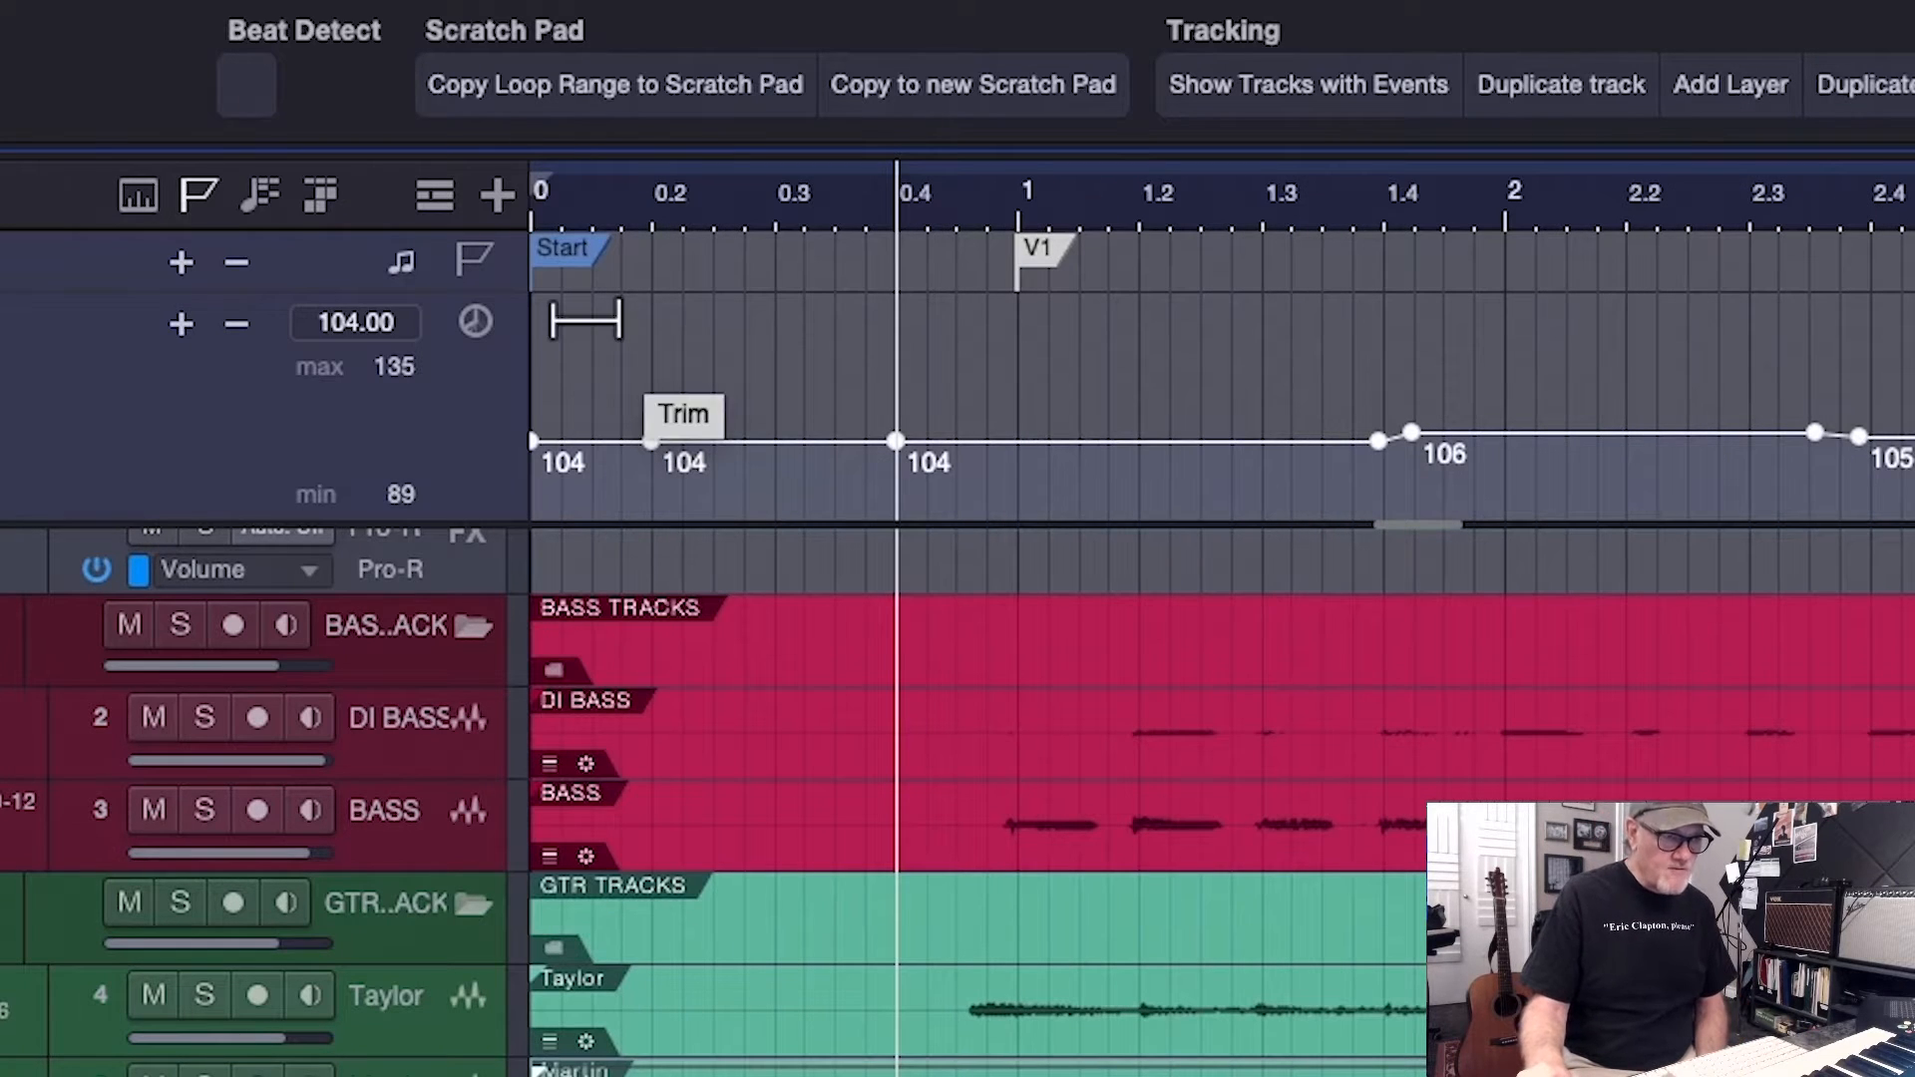
drag(650, 440, 650, 446)
drag(585, 327, 588, 341)
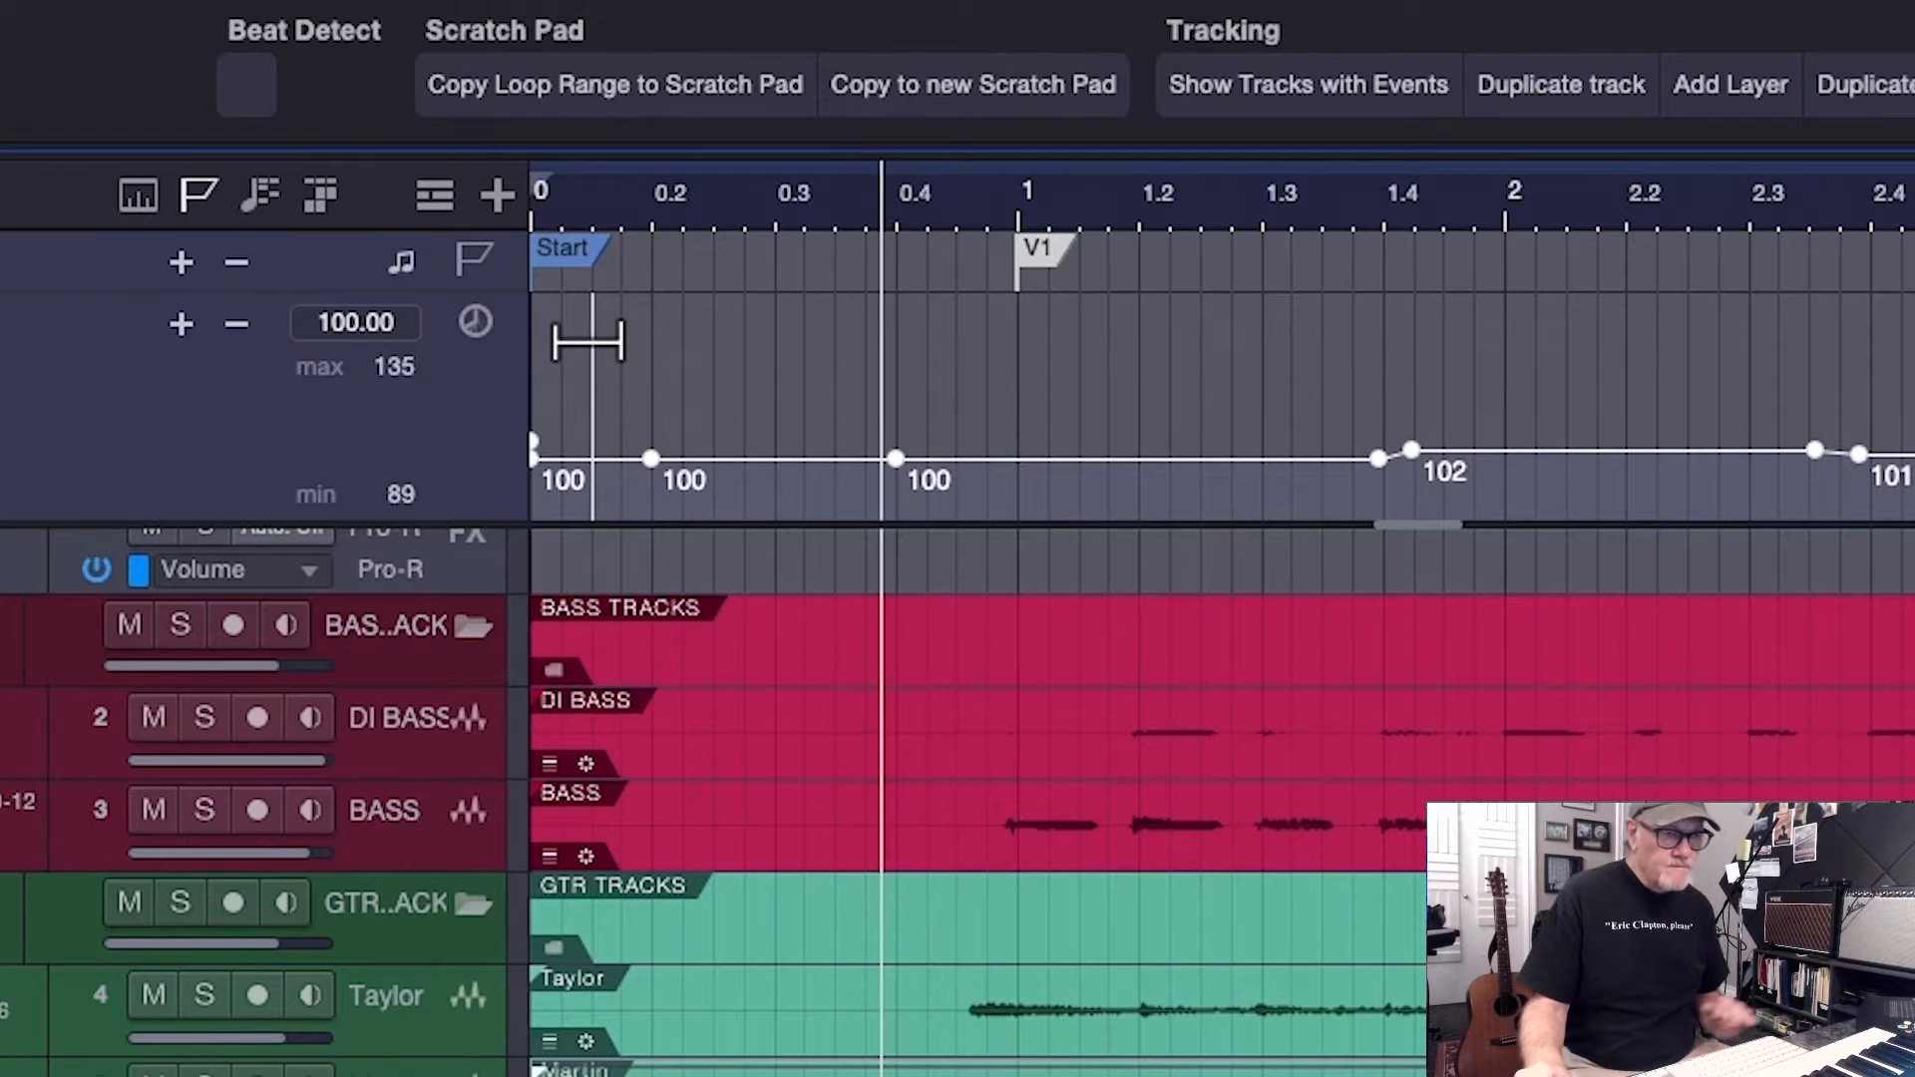
key(space)
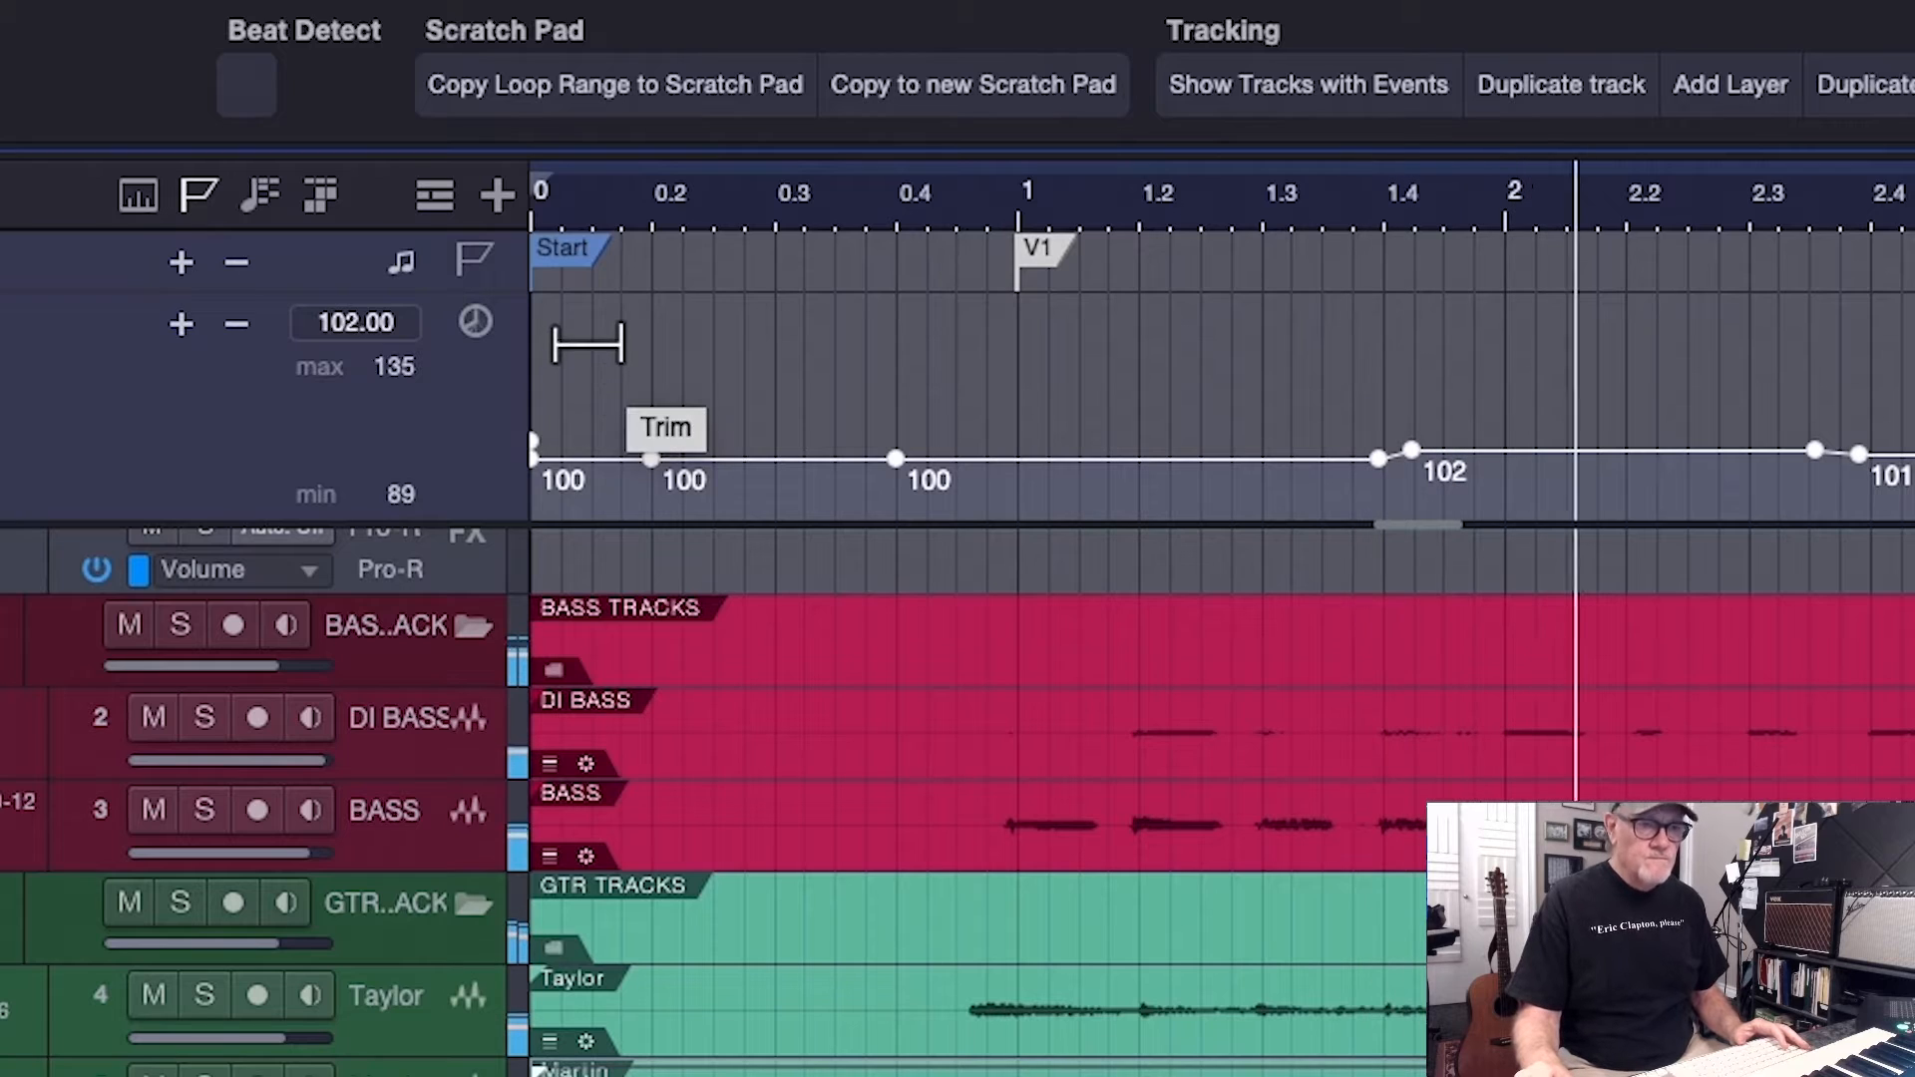
key(space)
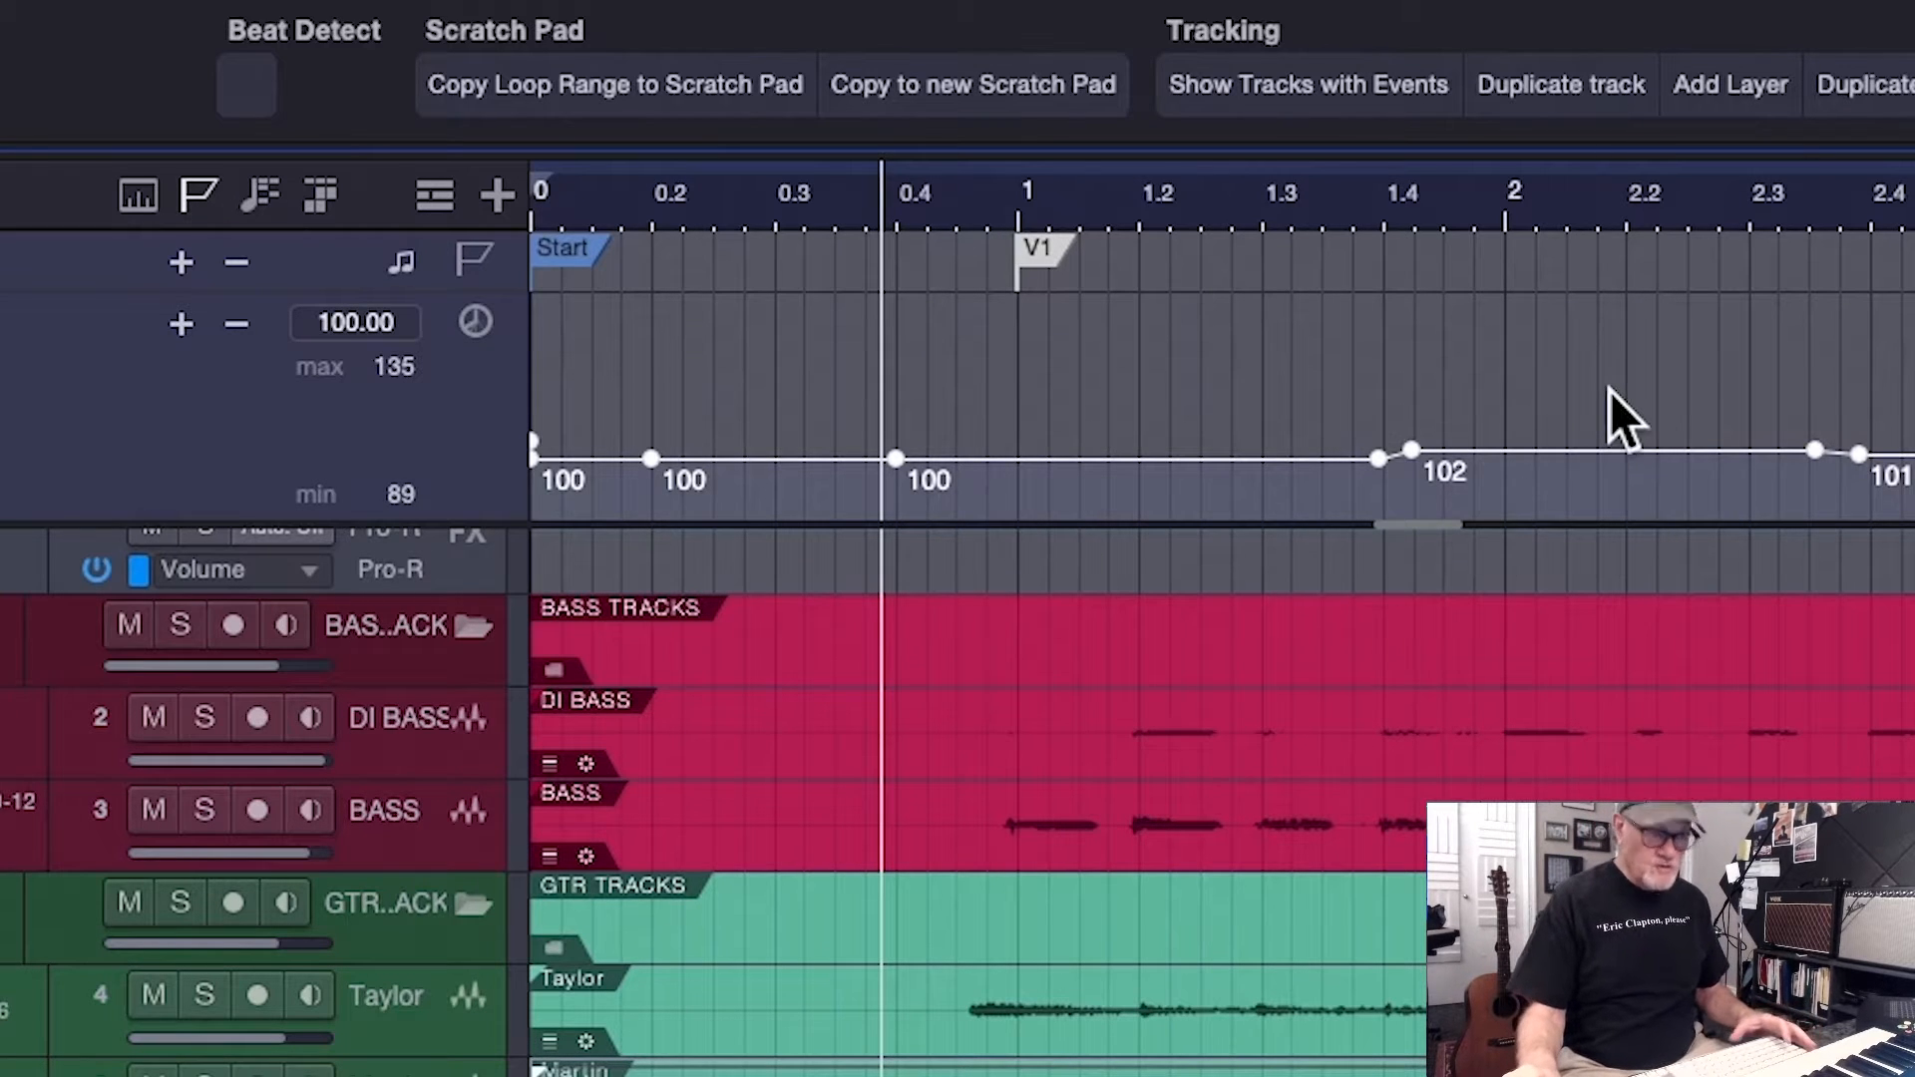
Record a vocal take on VOC 1 from the song start and lower the track's fader to -0.2 dB
key(w)
key(w)
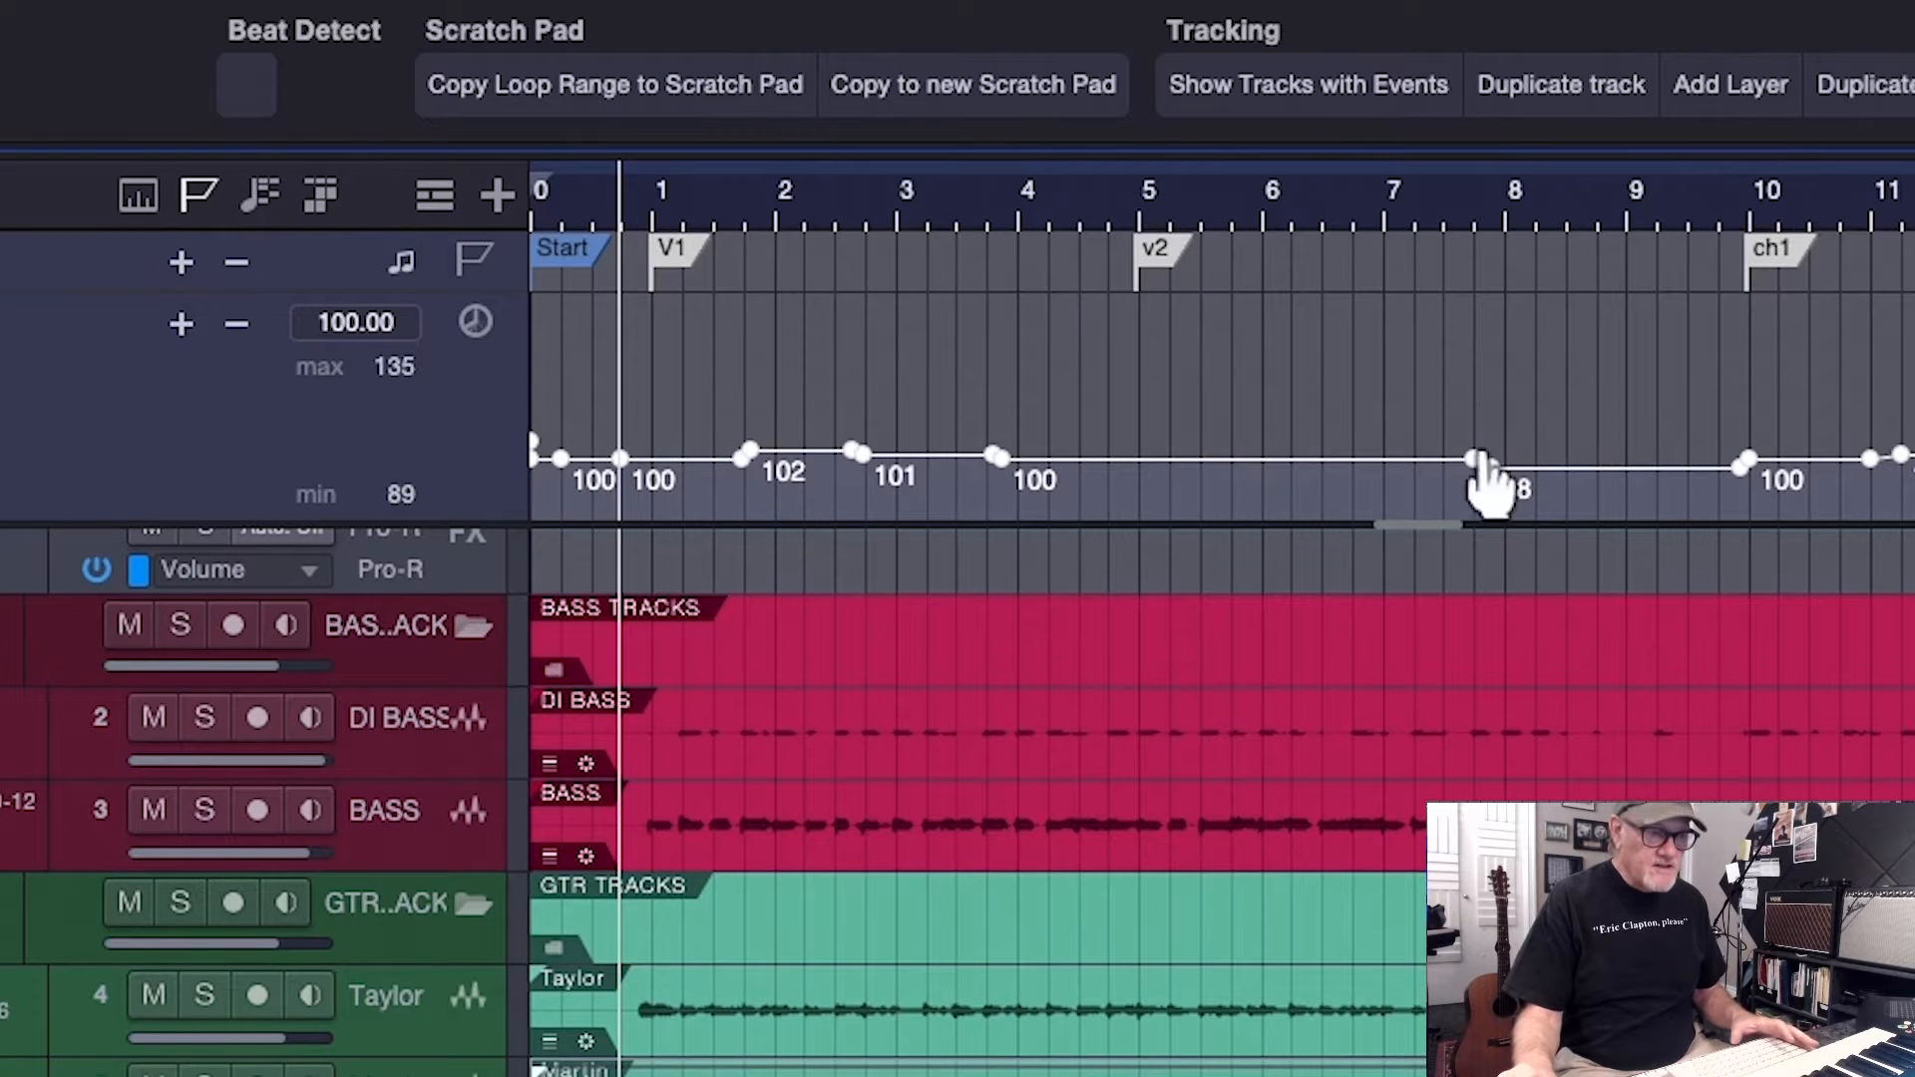
scroll(949, 805, up, 3)
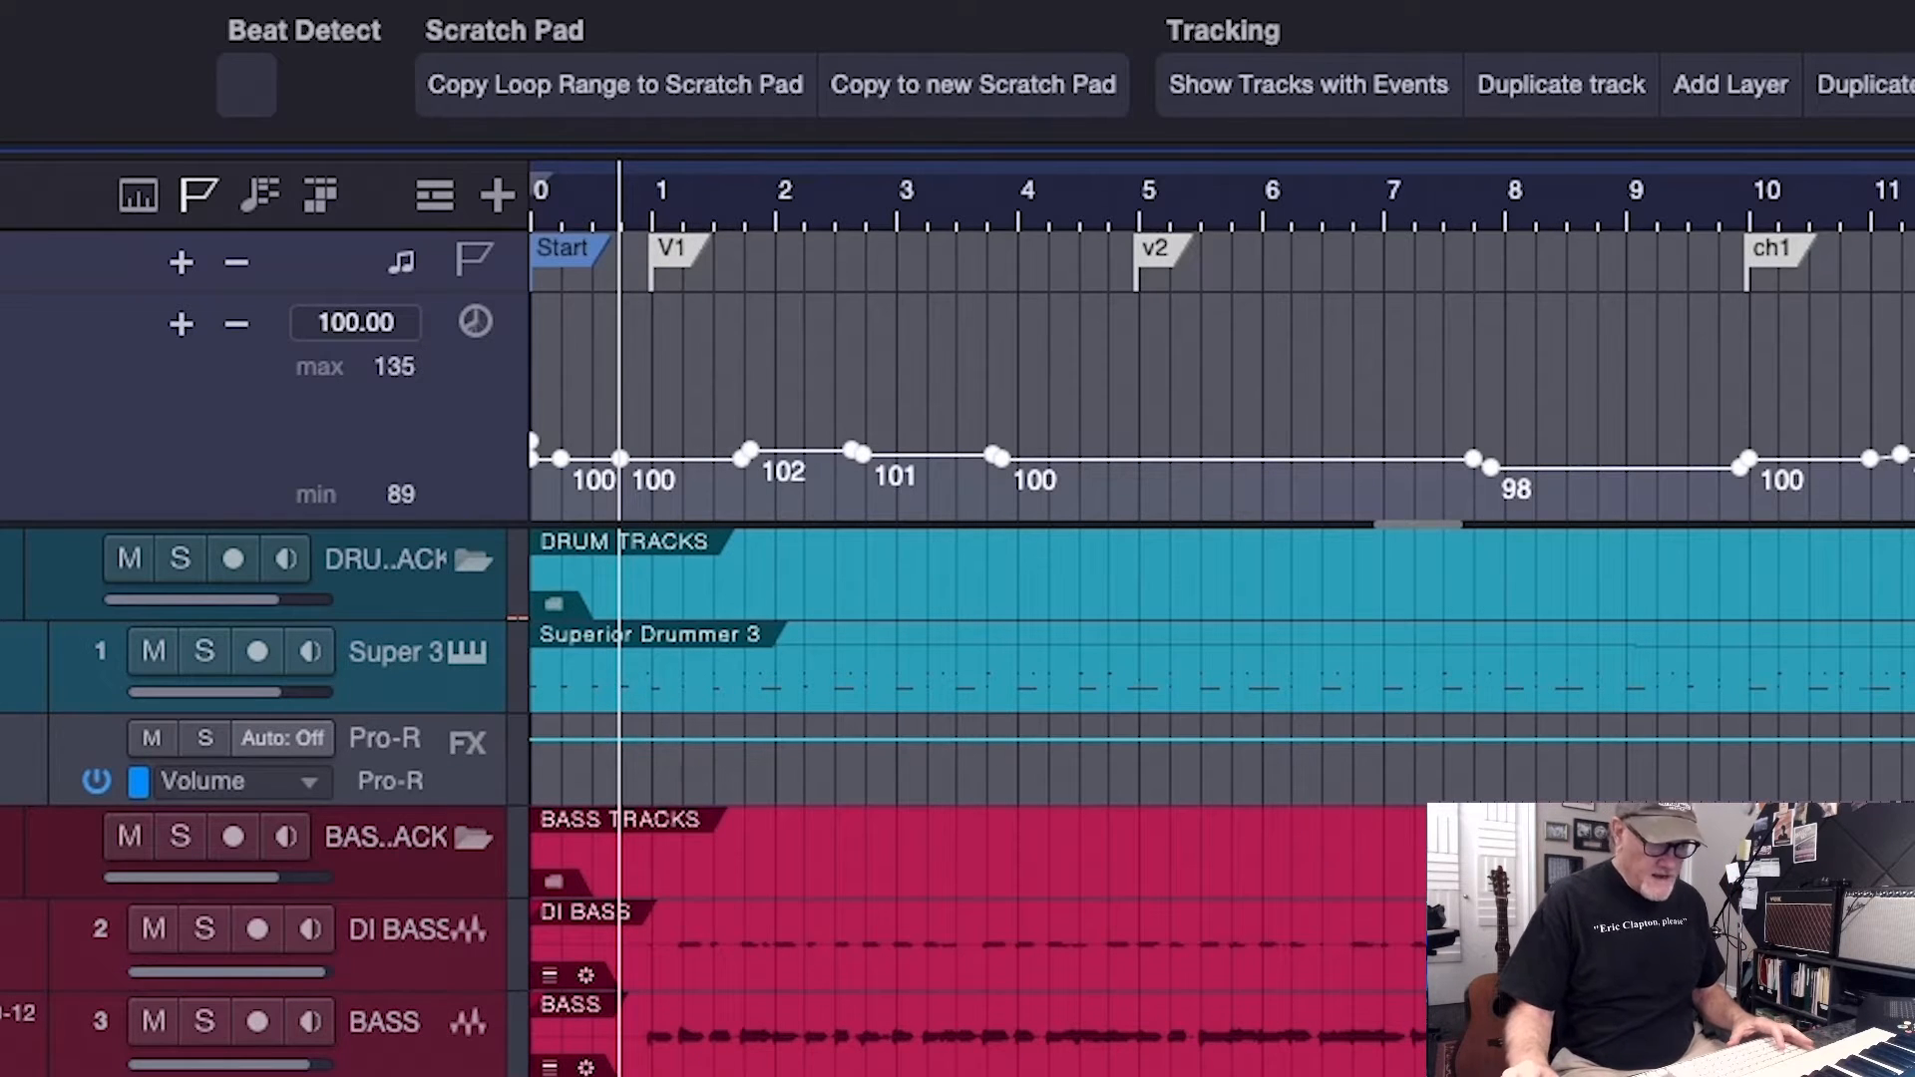
key(comma)
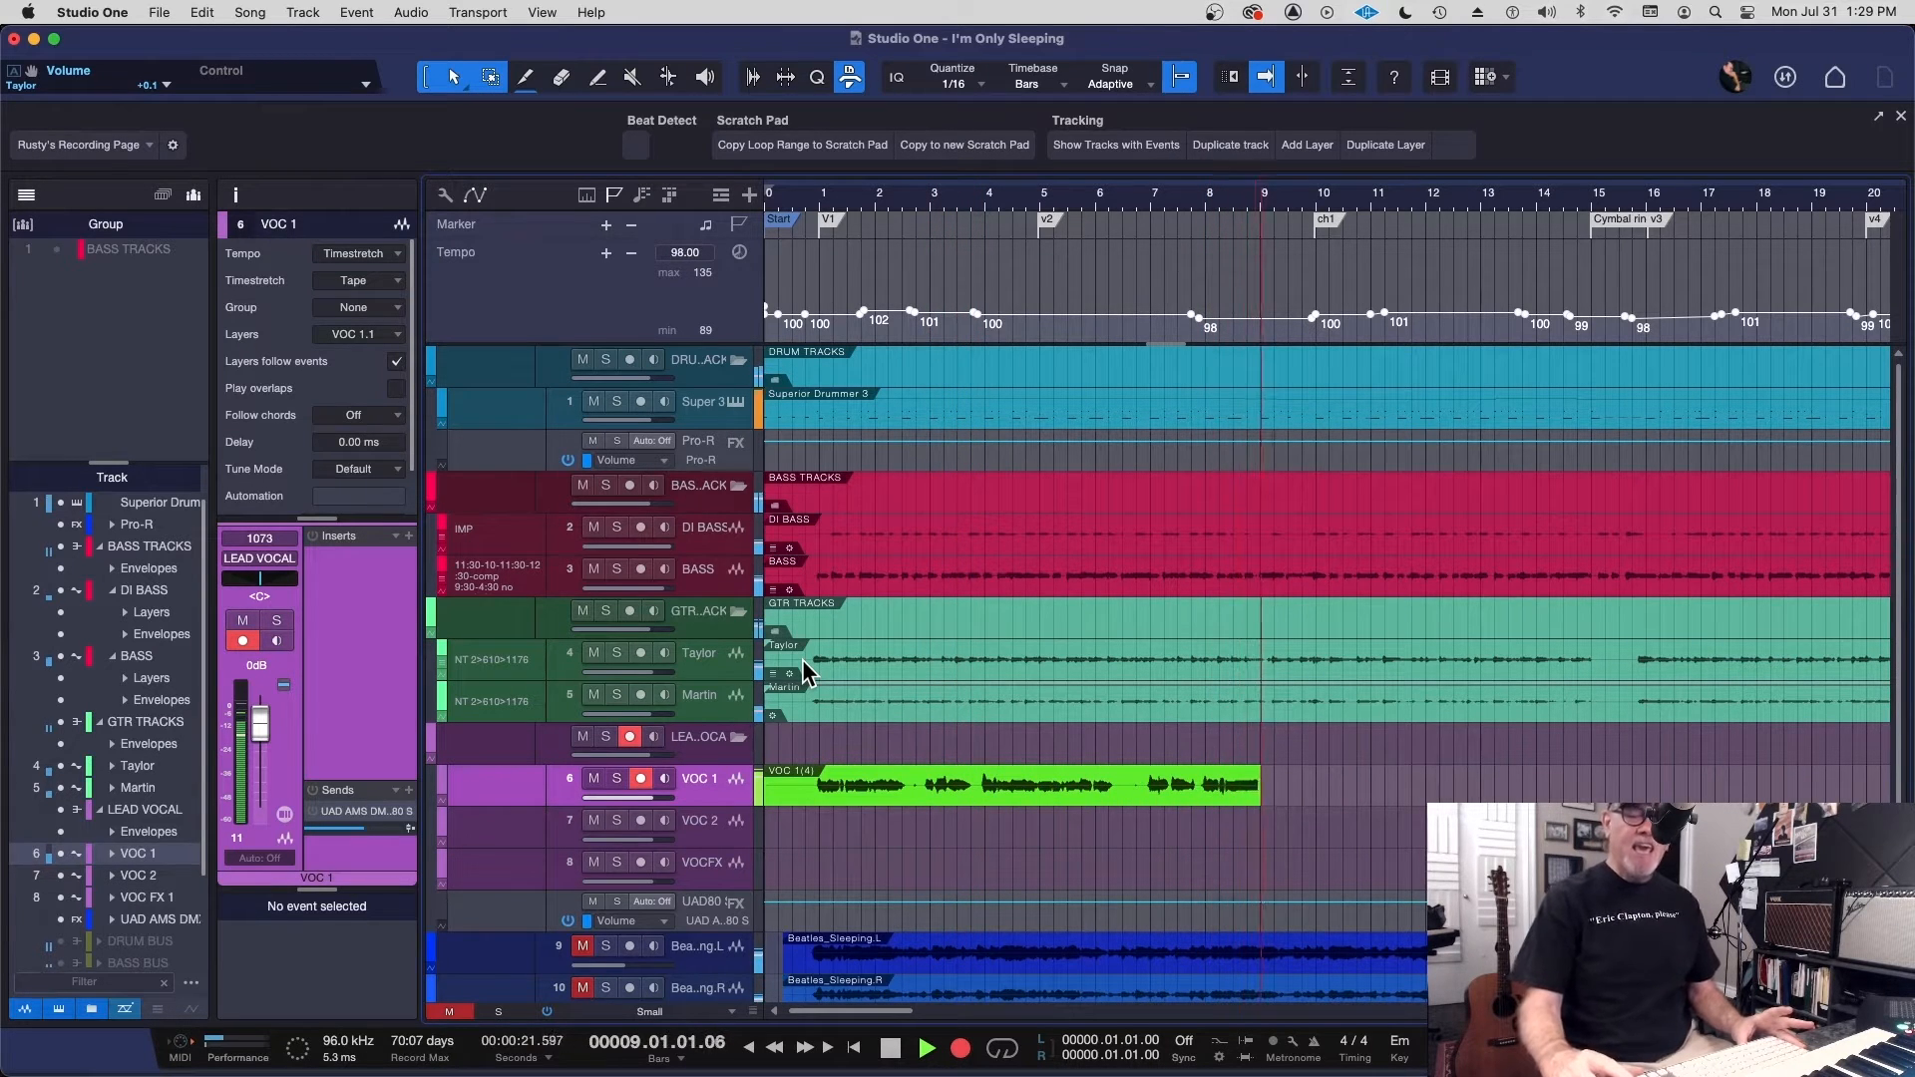
key(space)
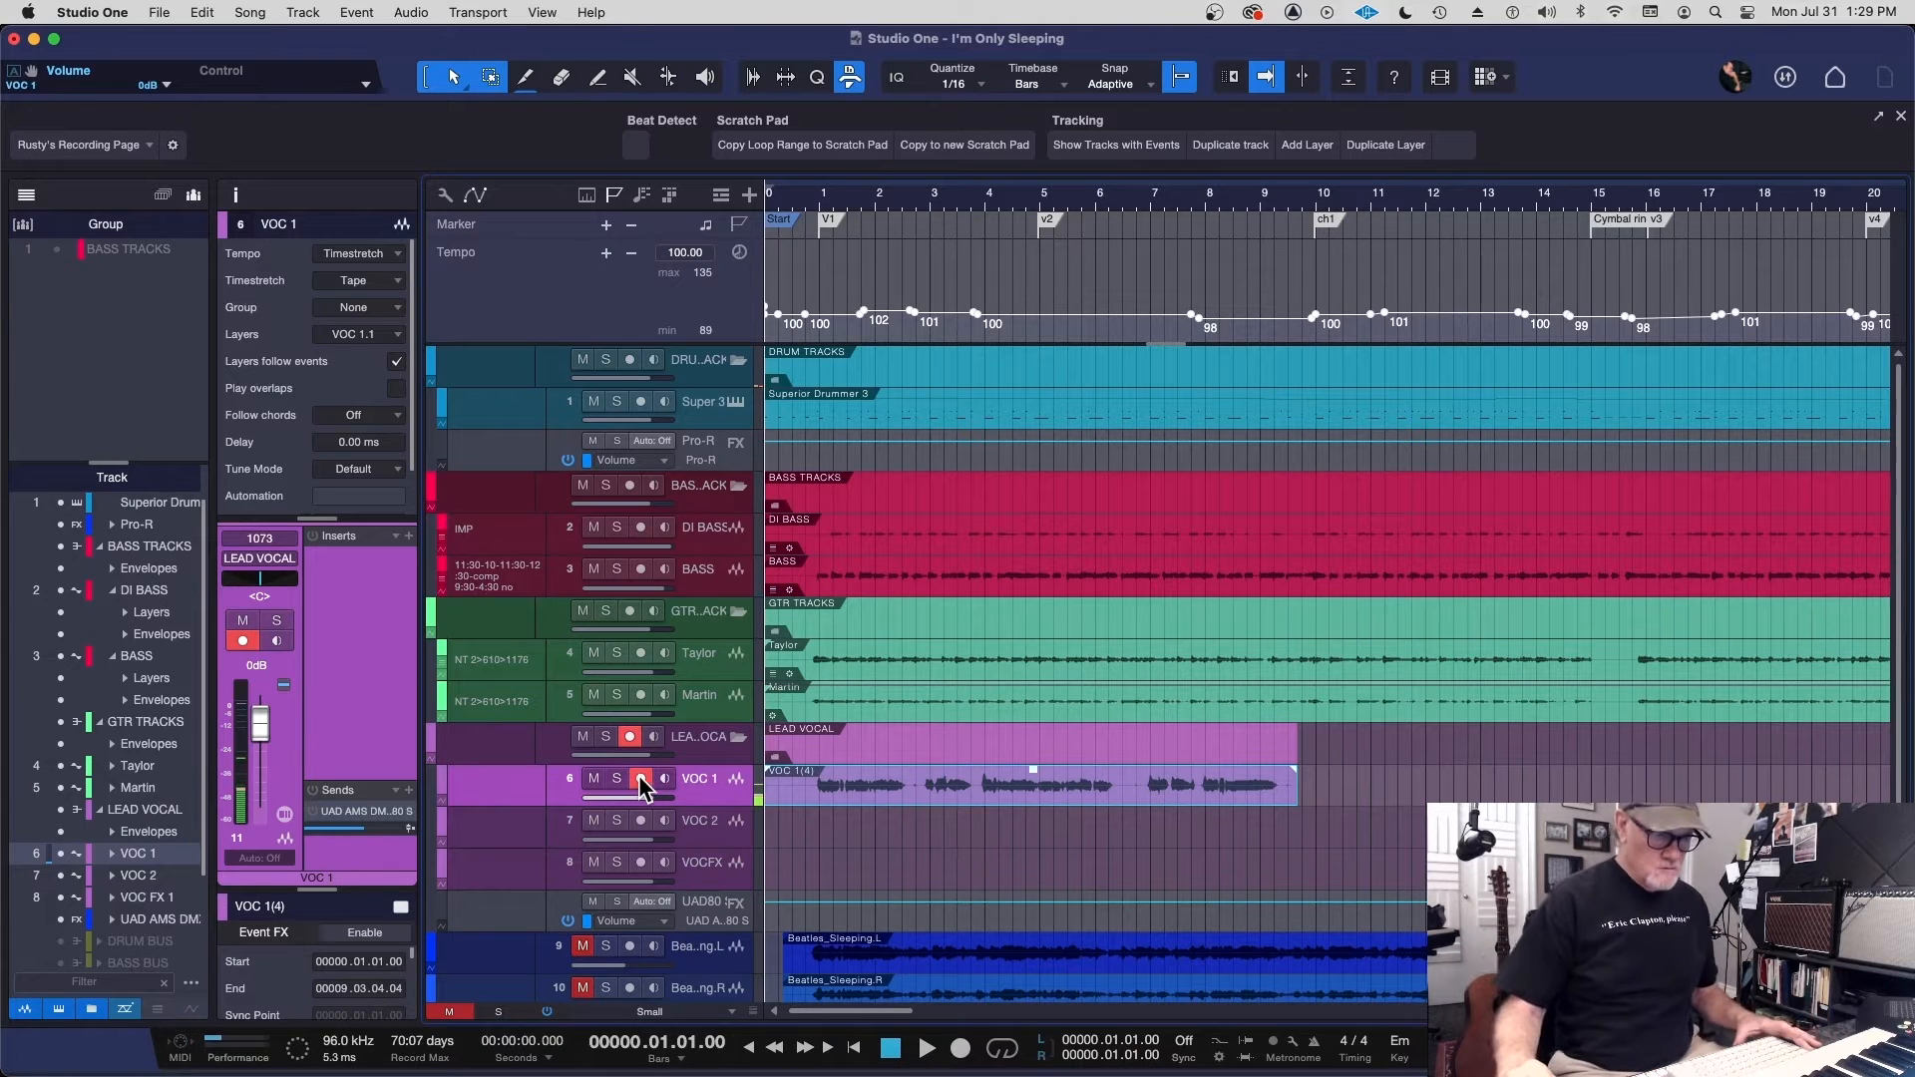
key(space)
mouse_move(260, 726)
mouse_down()
mouse_move(259, 746)
mouse_move(262, 728)
mouse_up()
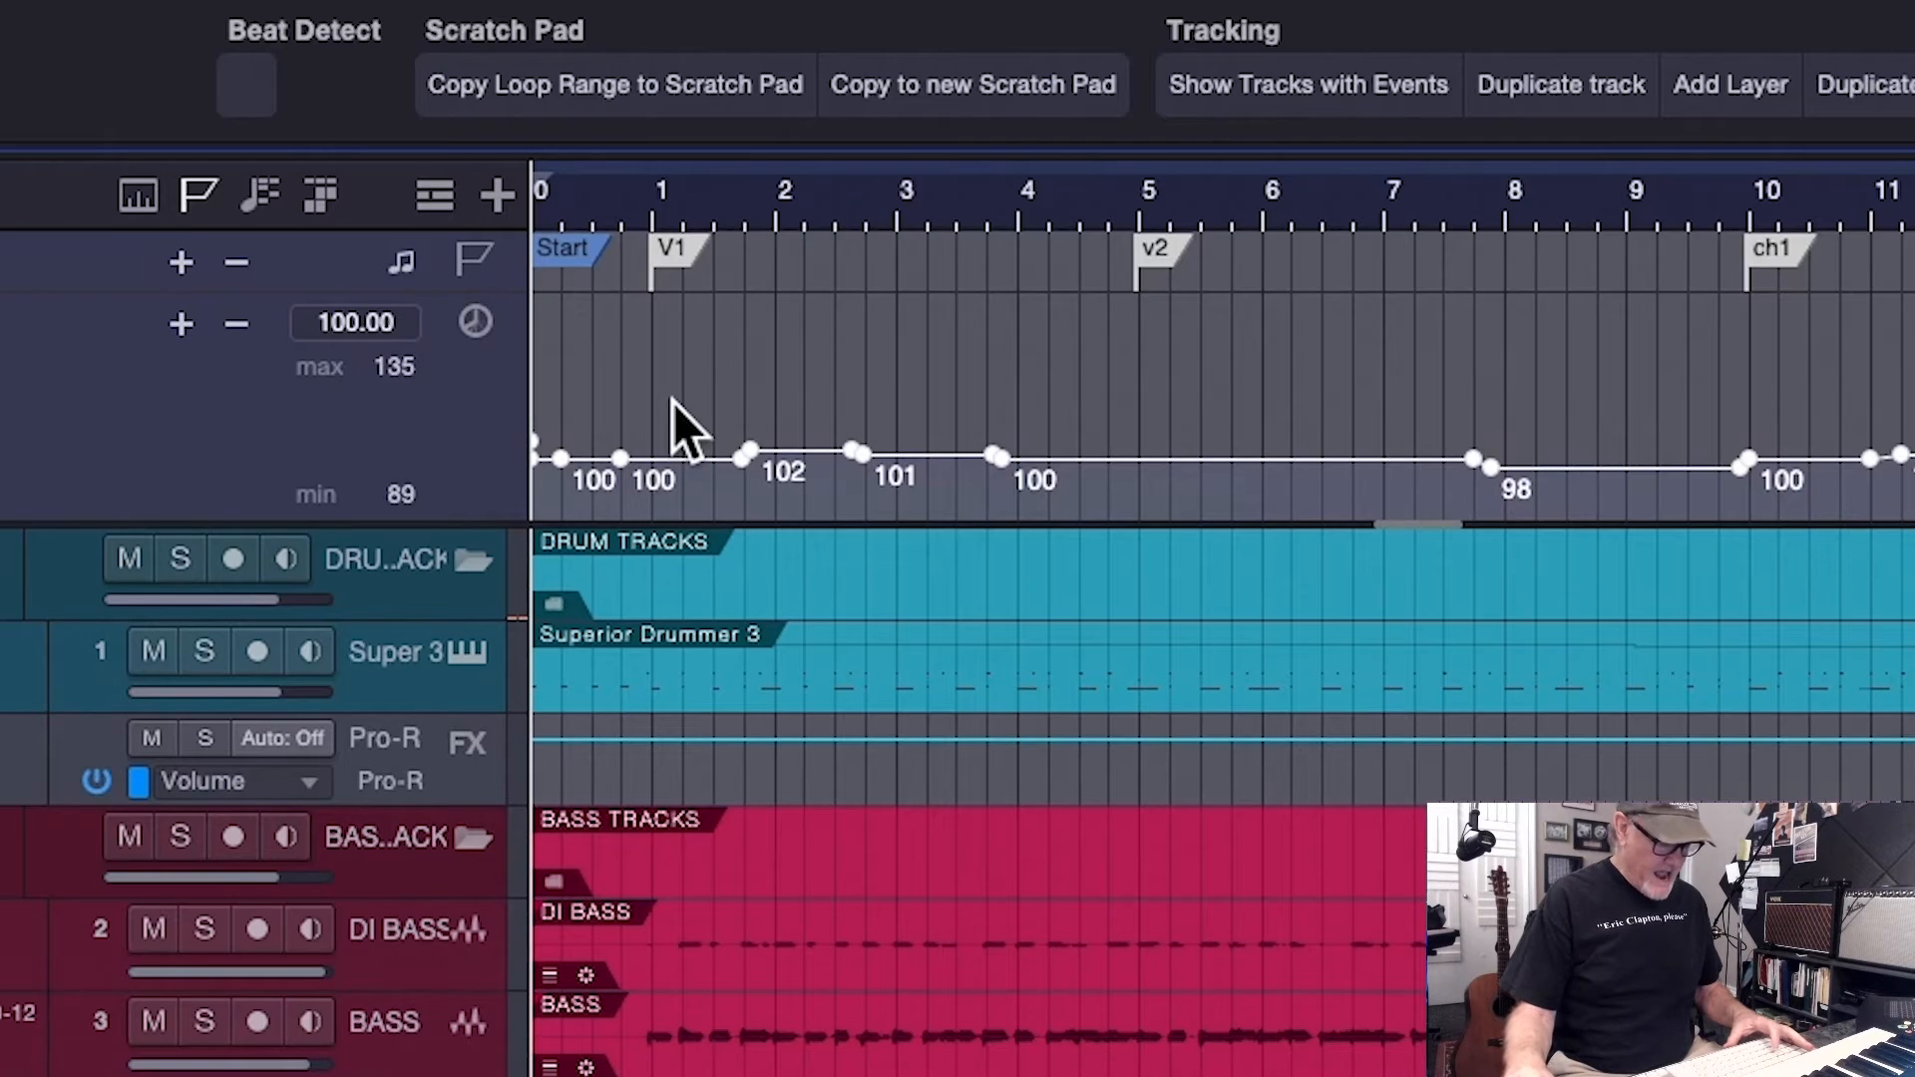
Undo the tempo curve reduction and play back the recorded vocal at the original tempo
key(e)
key(e)
key(e)
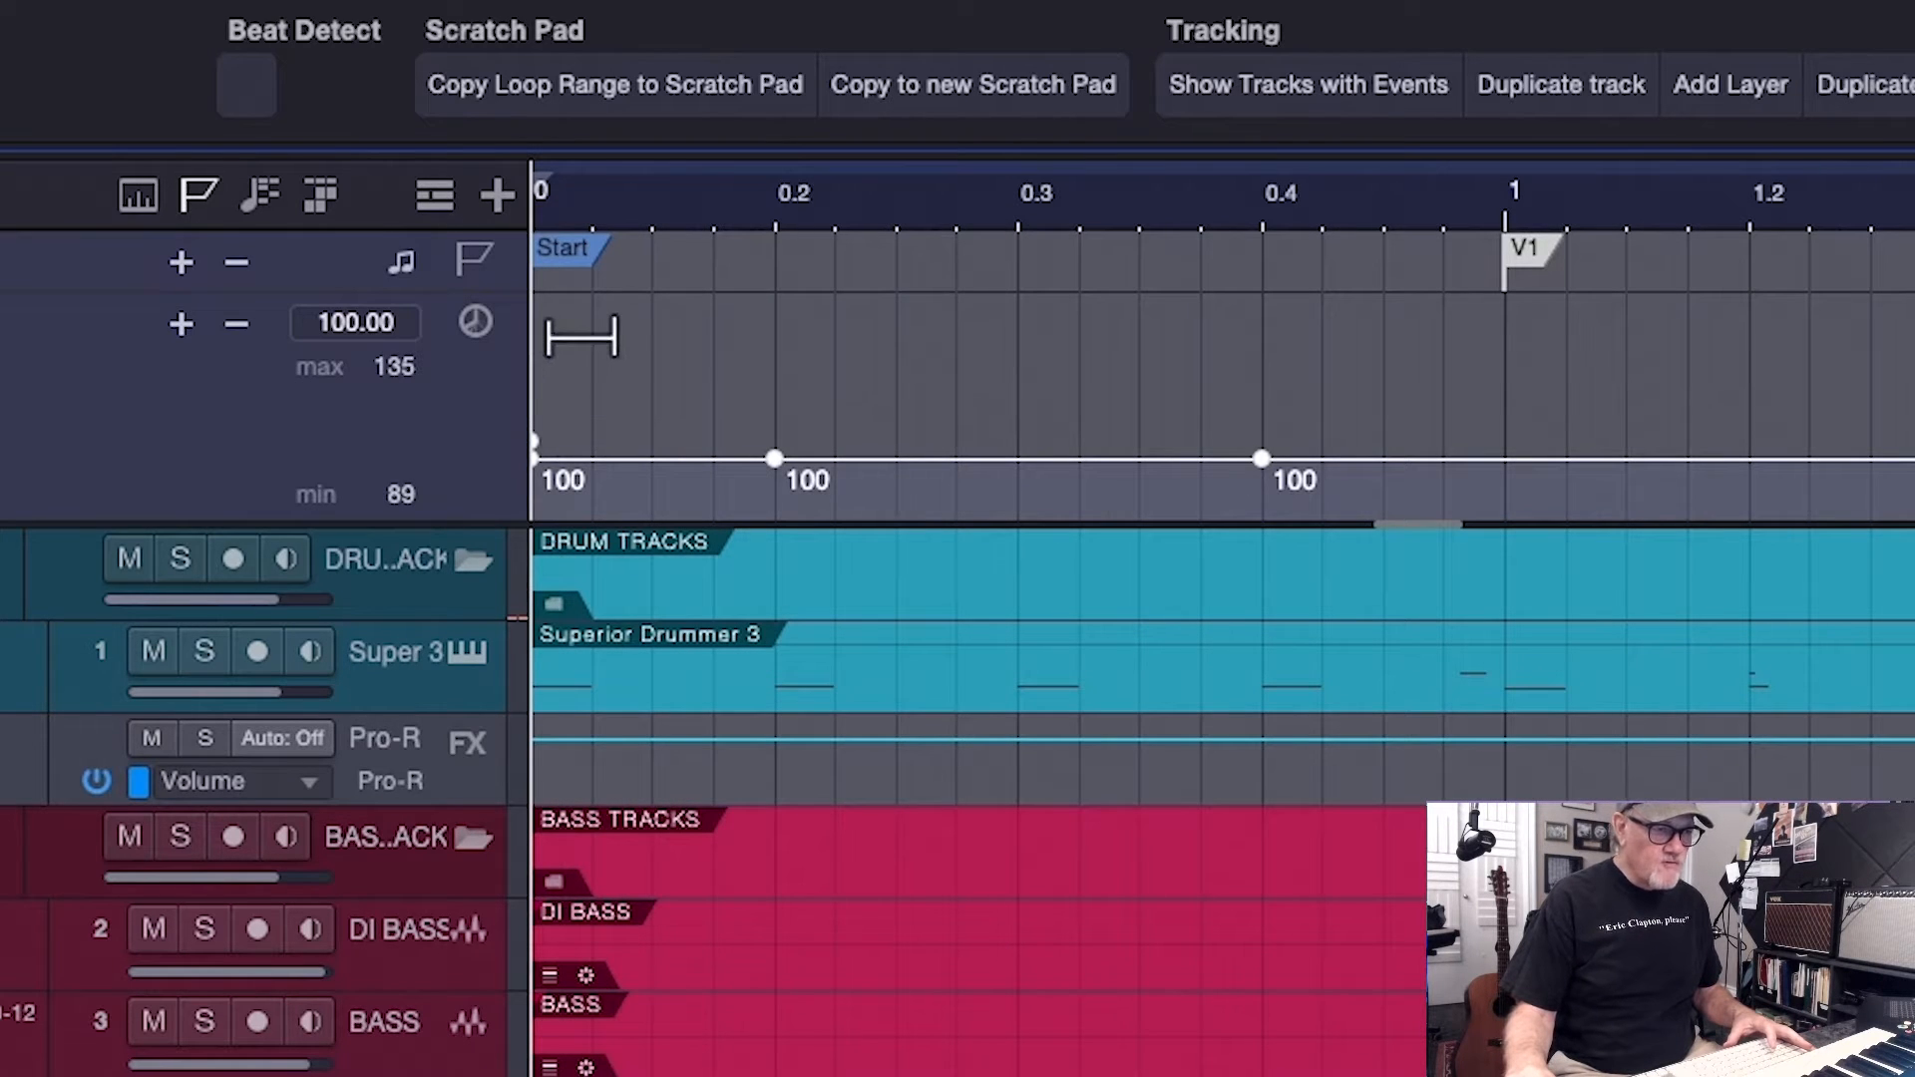
key(super+z)
key(space)
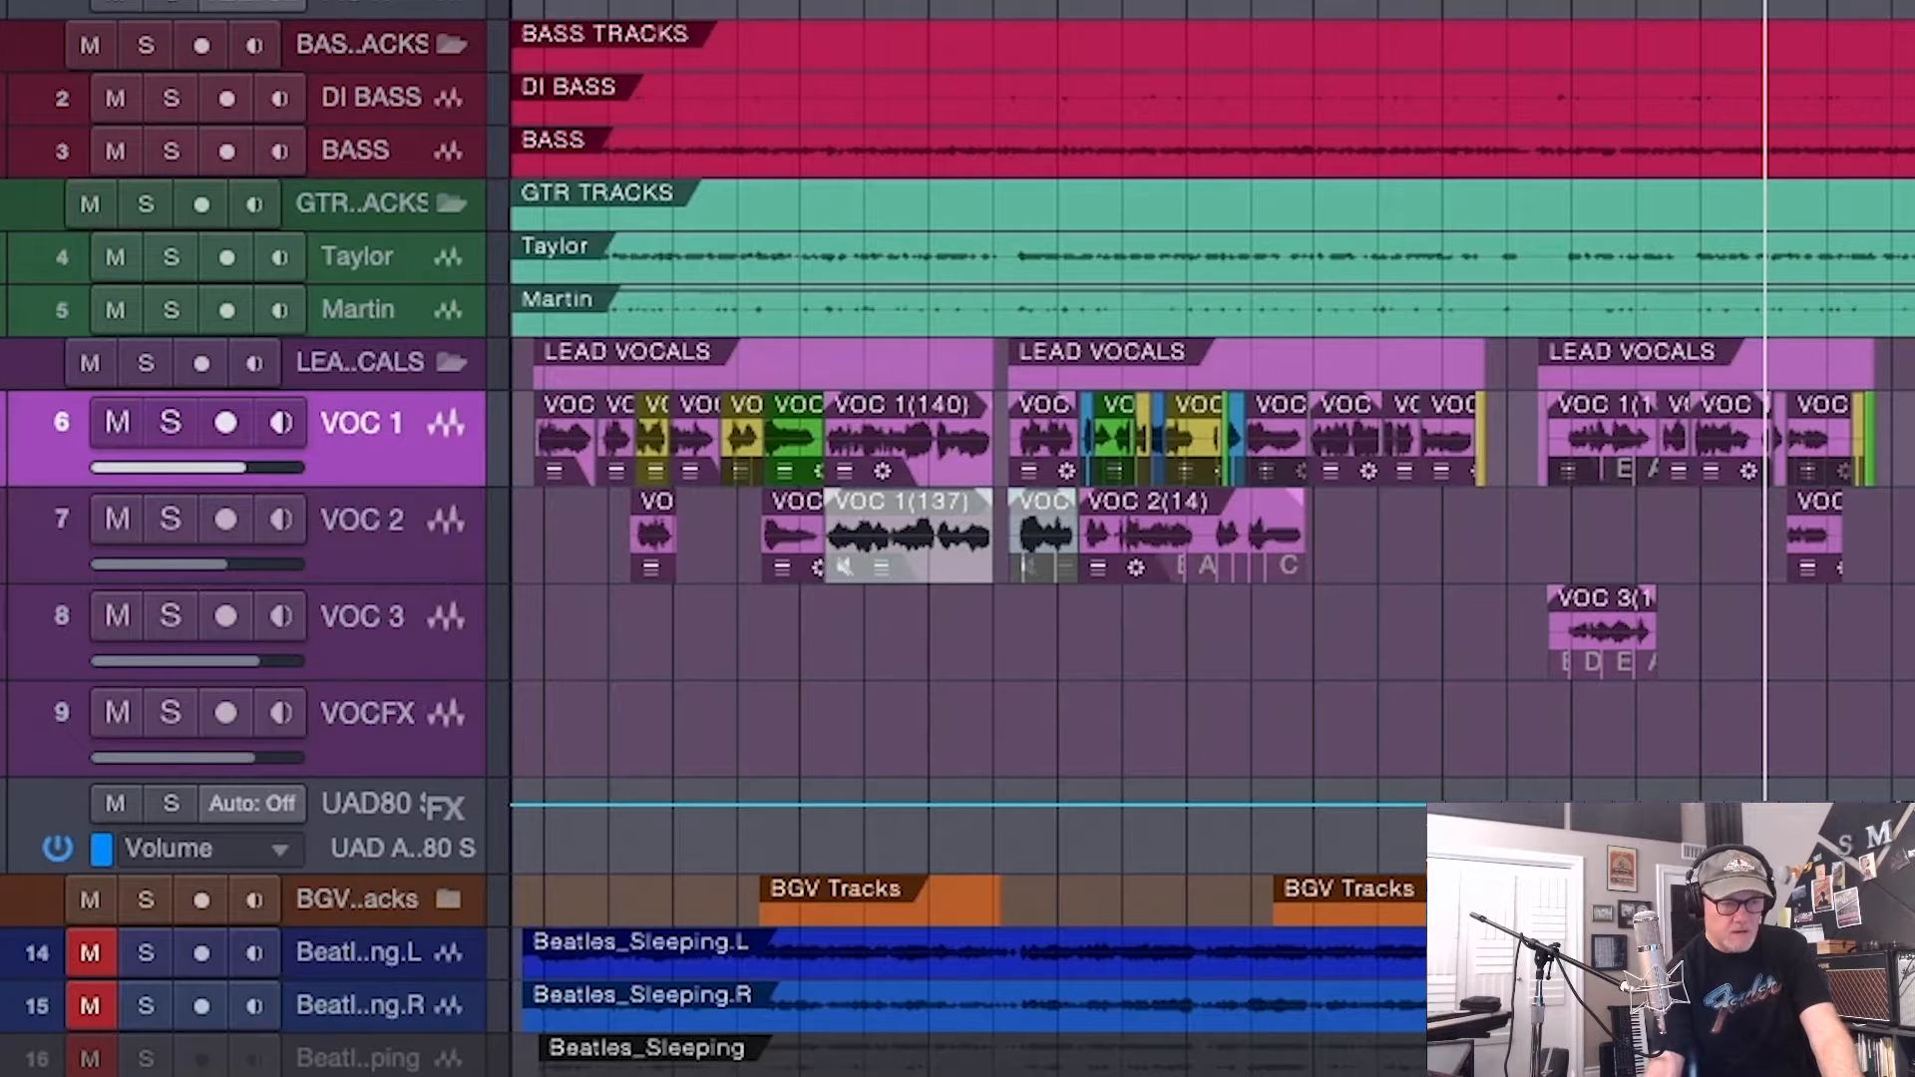
Set the transpose of the Beatles_Sleeping.R reference event to -1 and audition the track soloed
key(e)
scroll(1892, 514, left, 10)
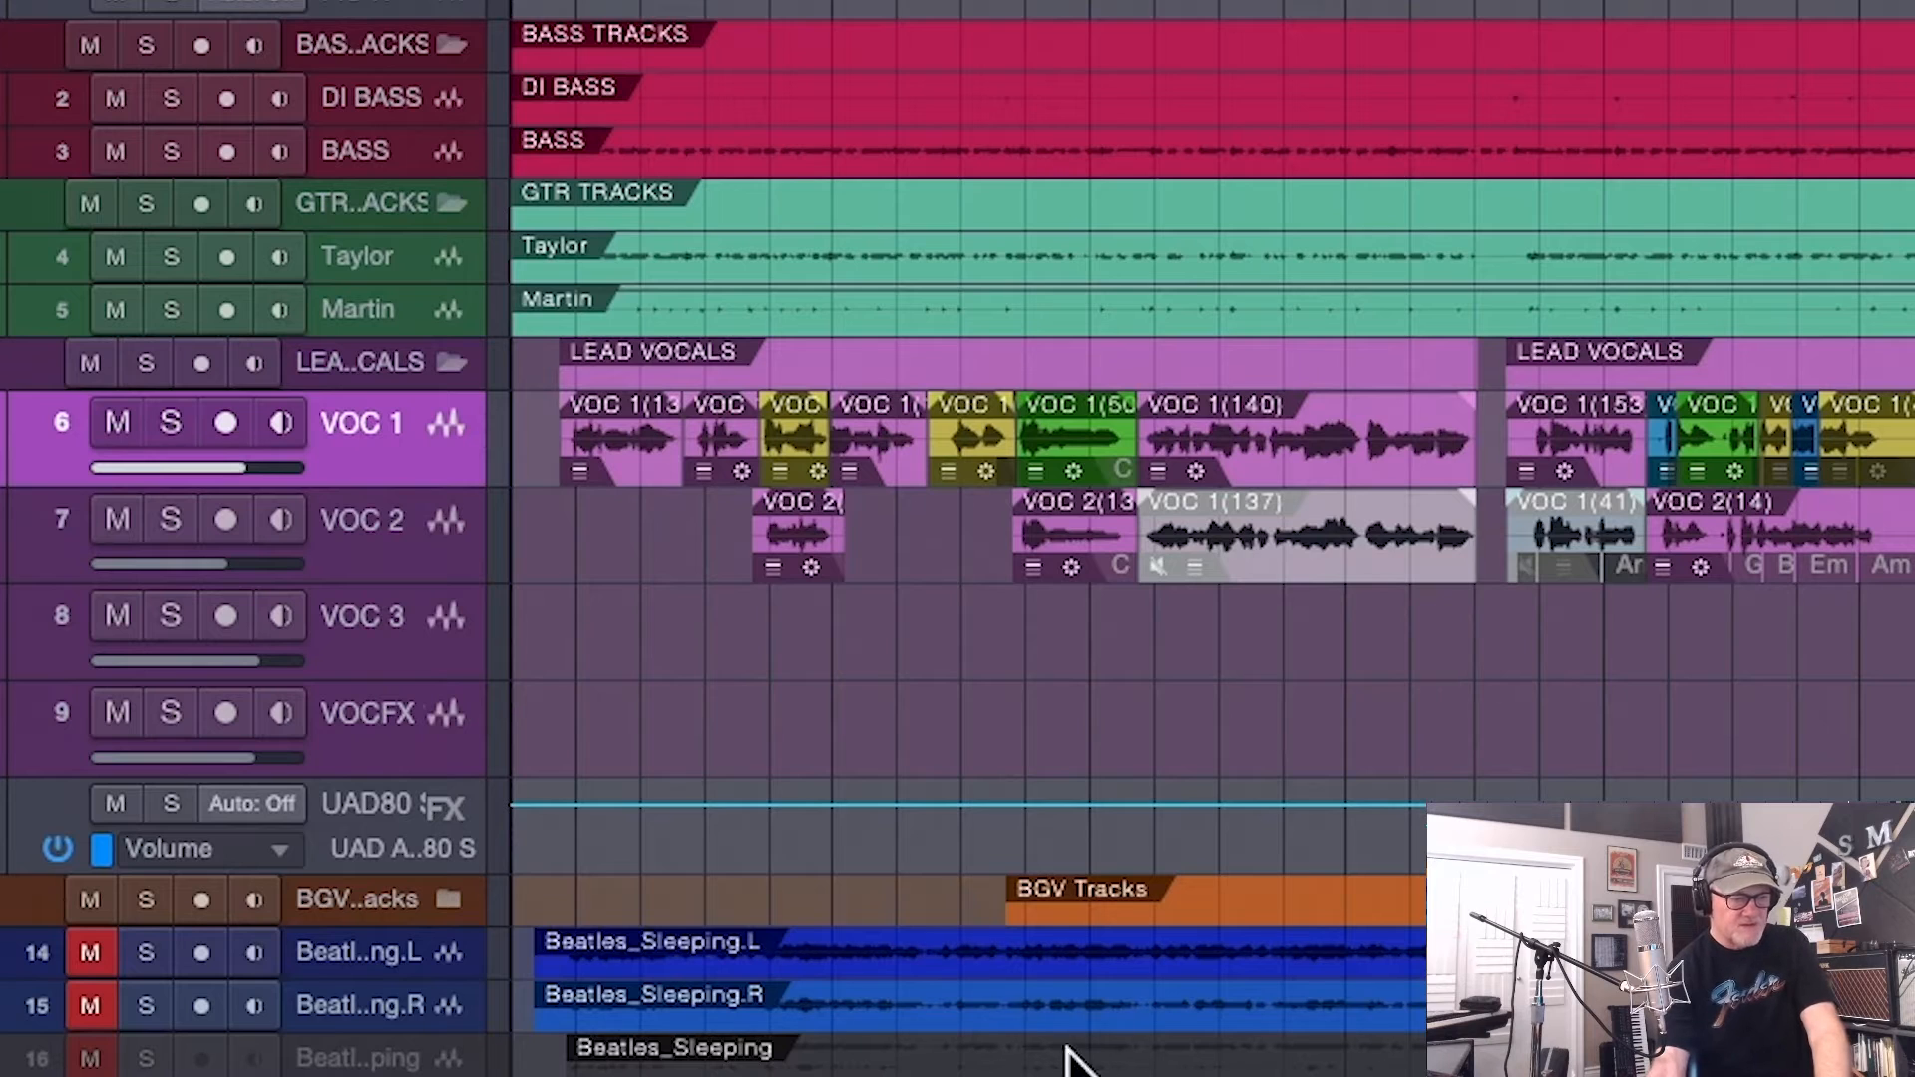
click(970, 1018)
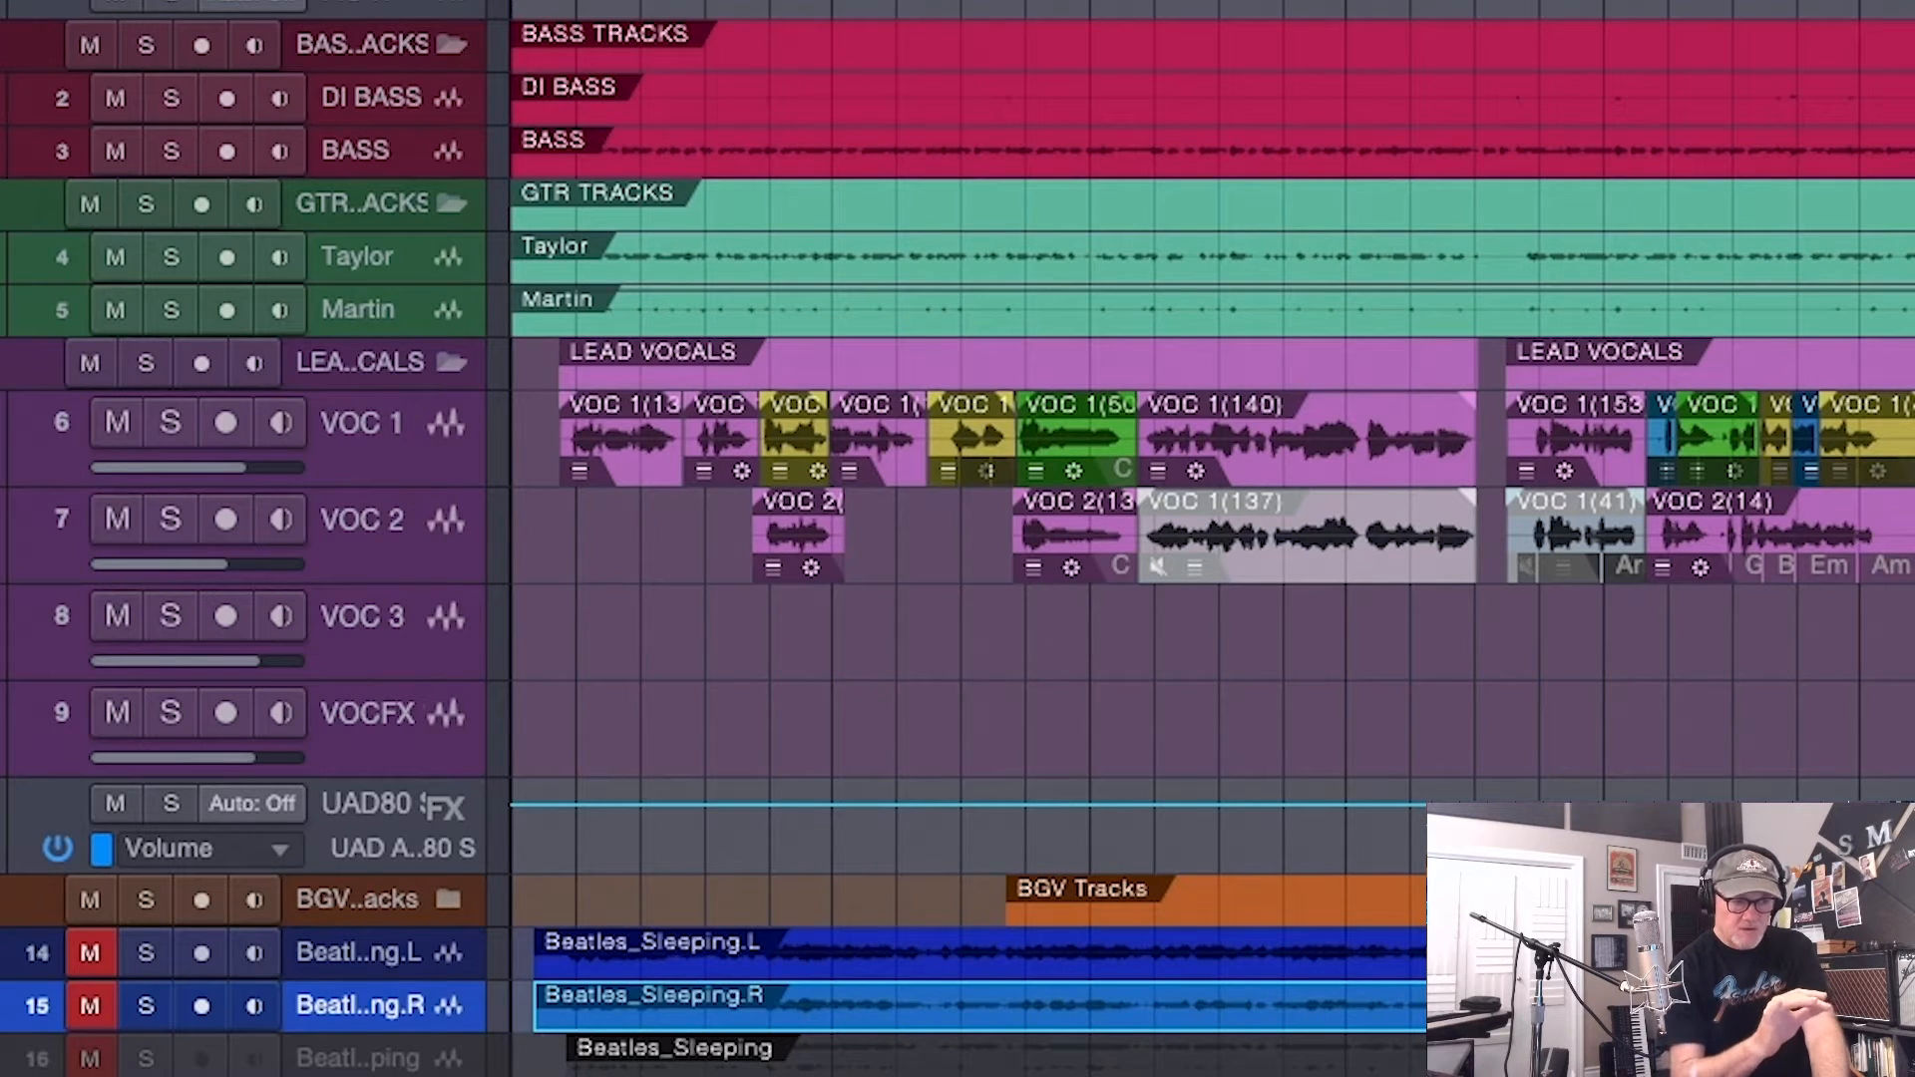
right_click(866, 1006)
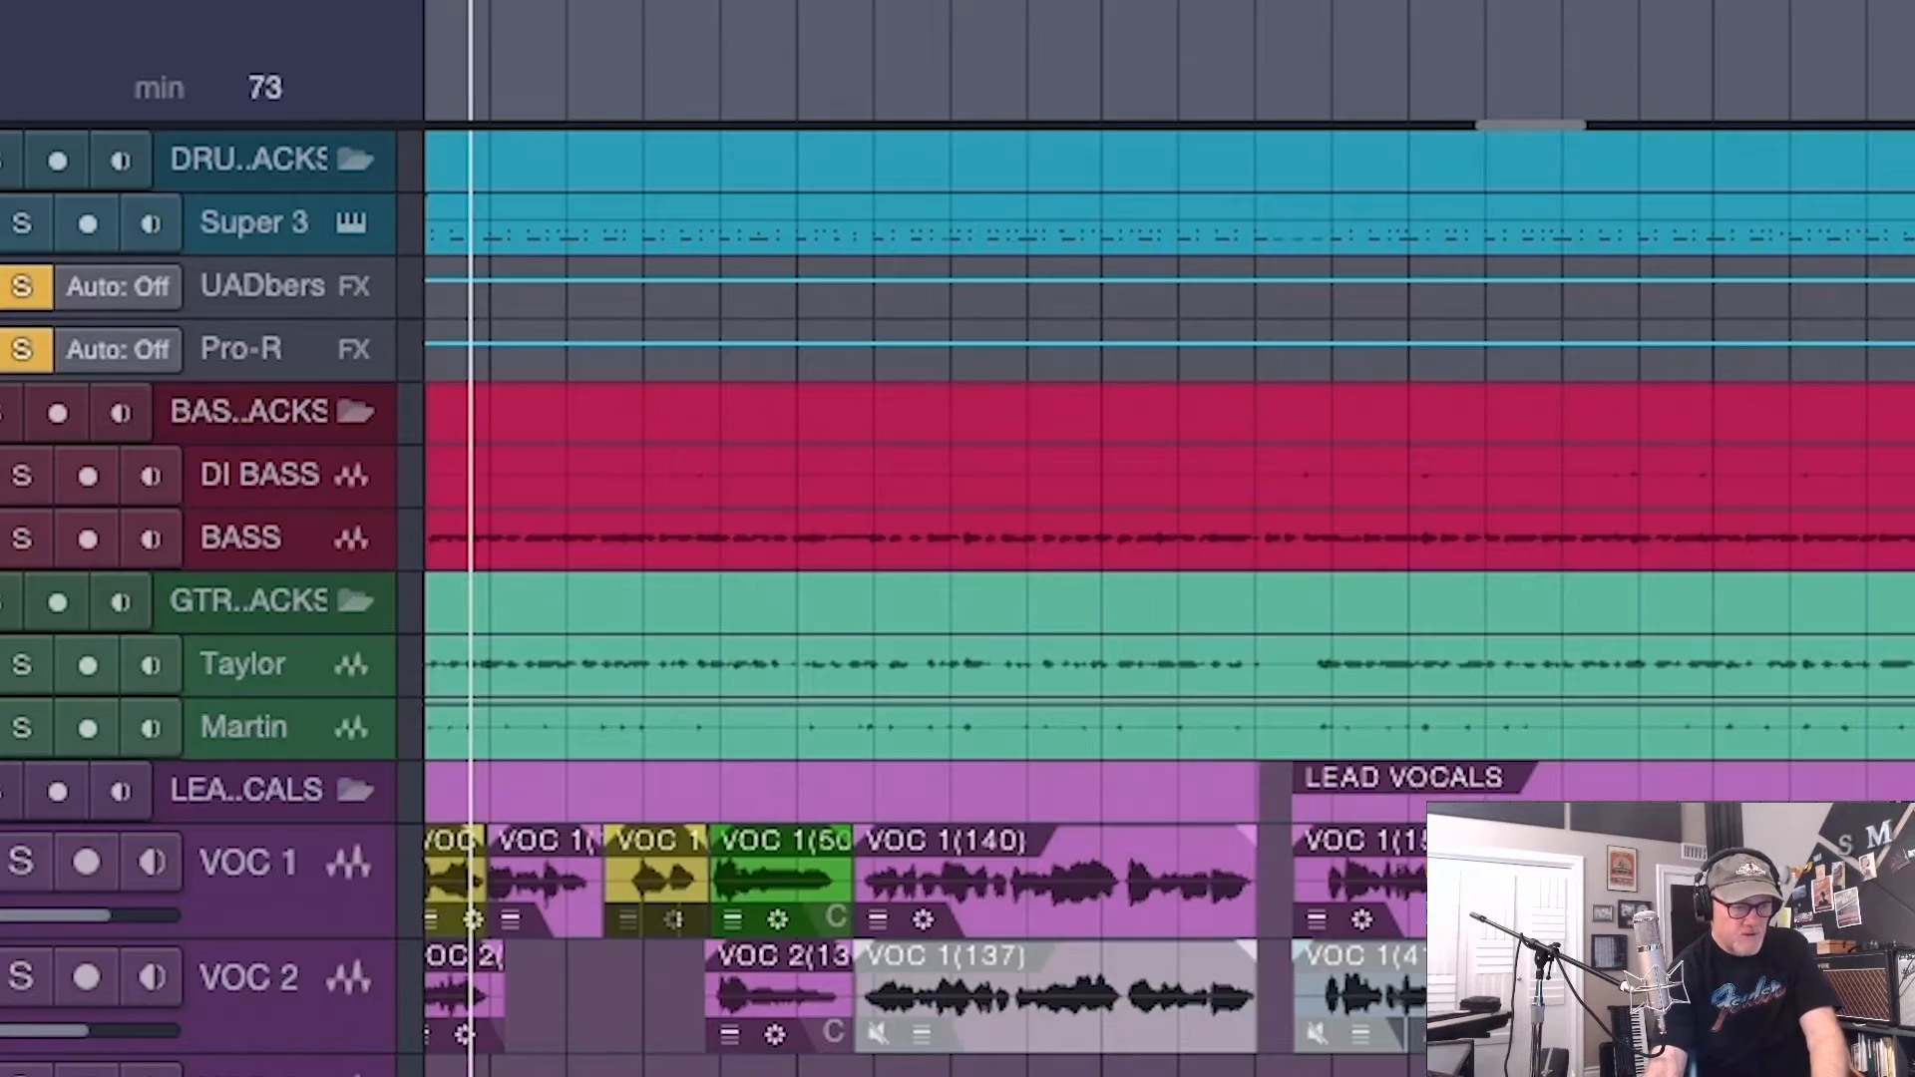
right_click(963, 917)
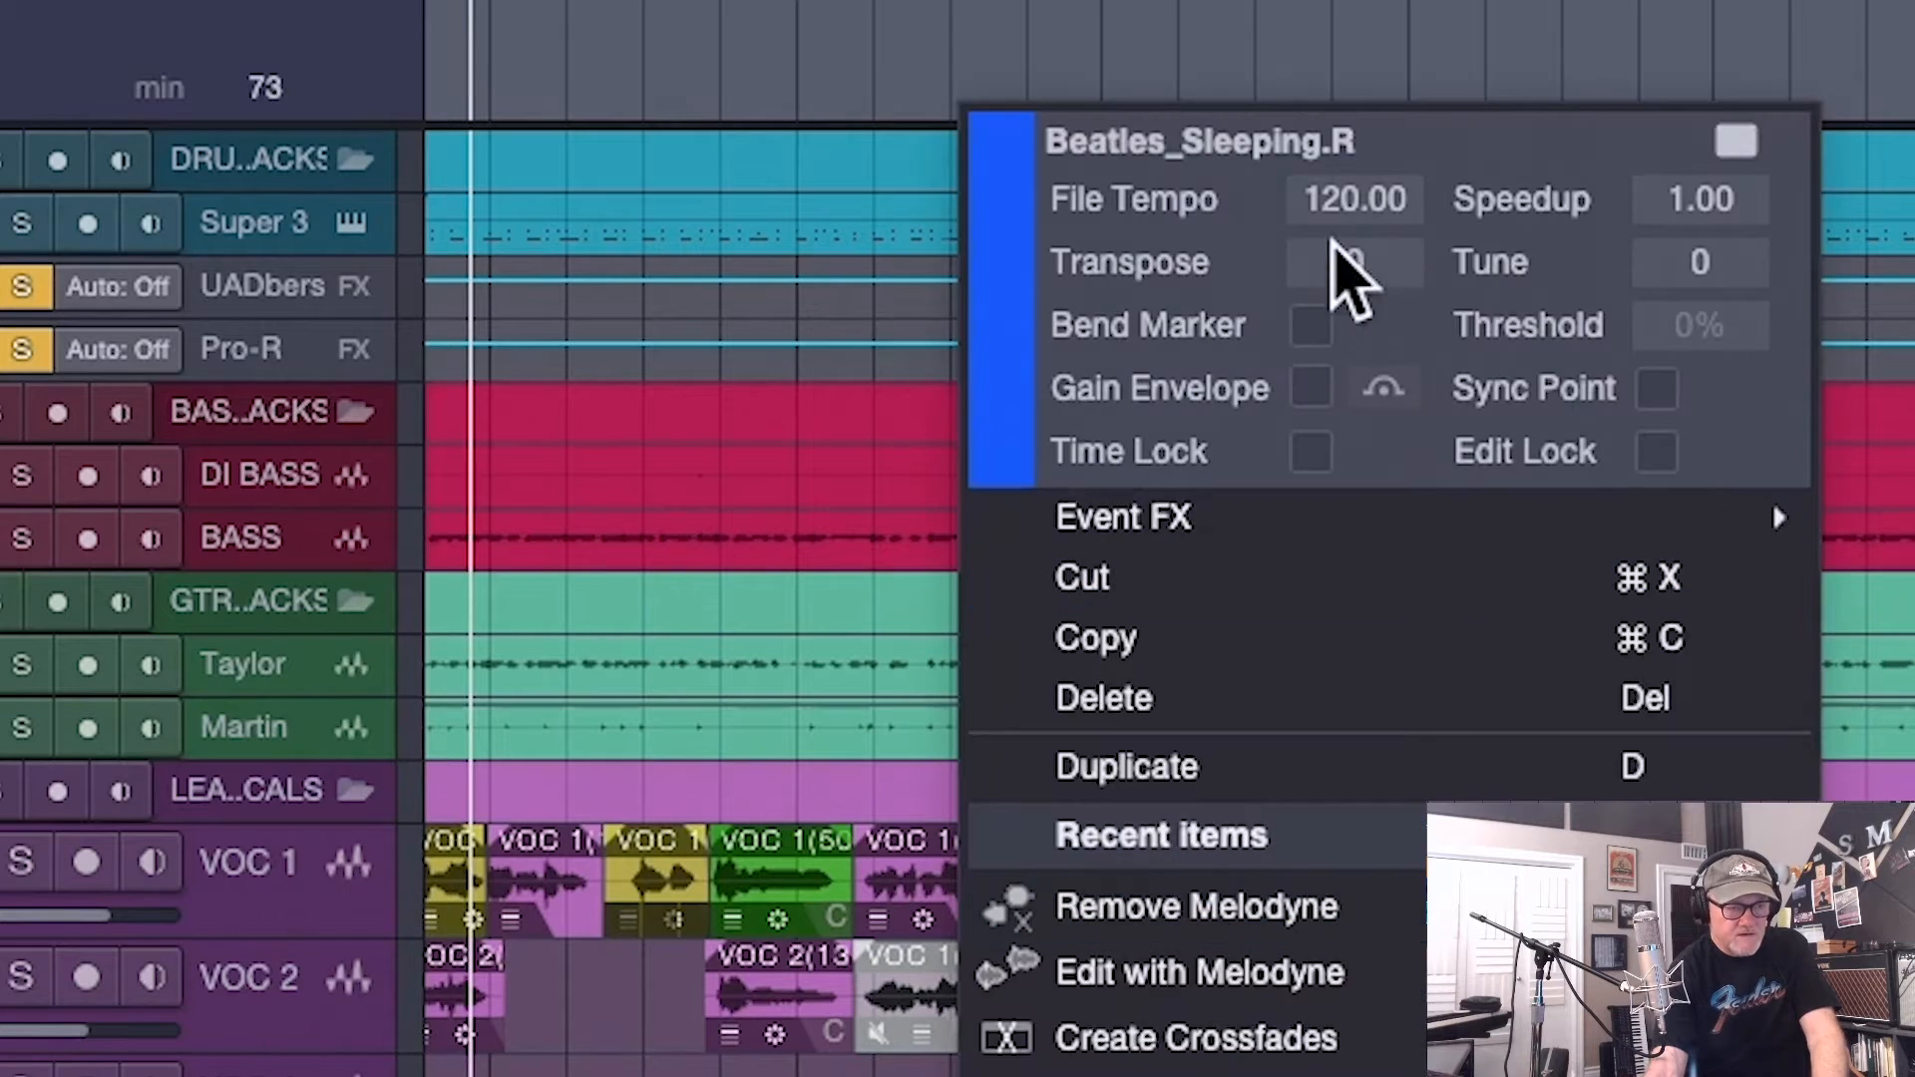
click(1353, 262)
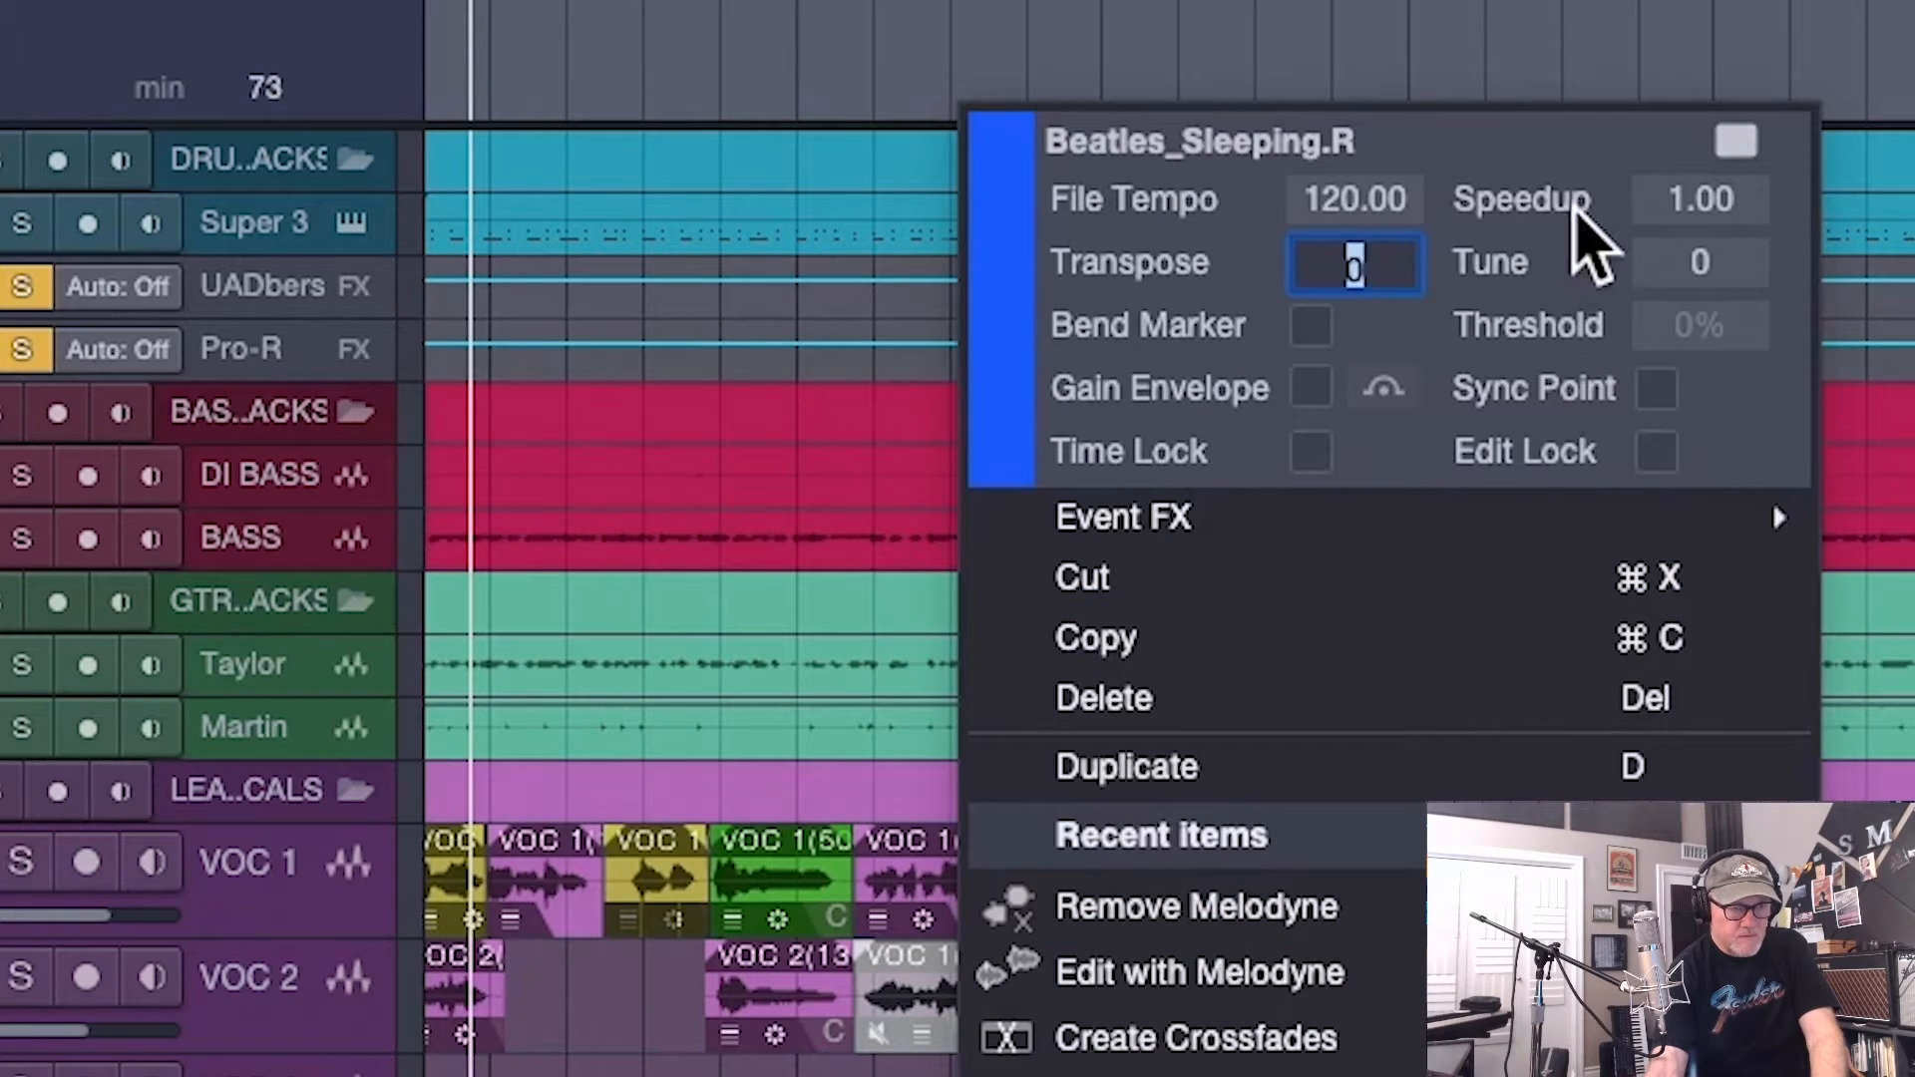
text(-1)
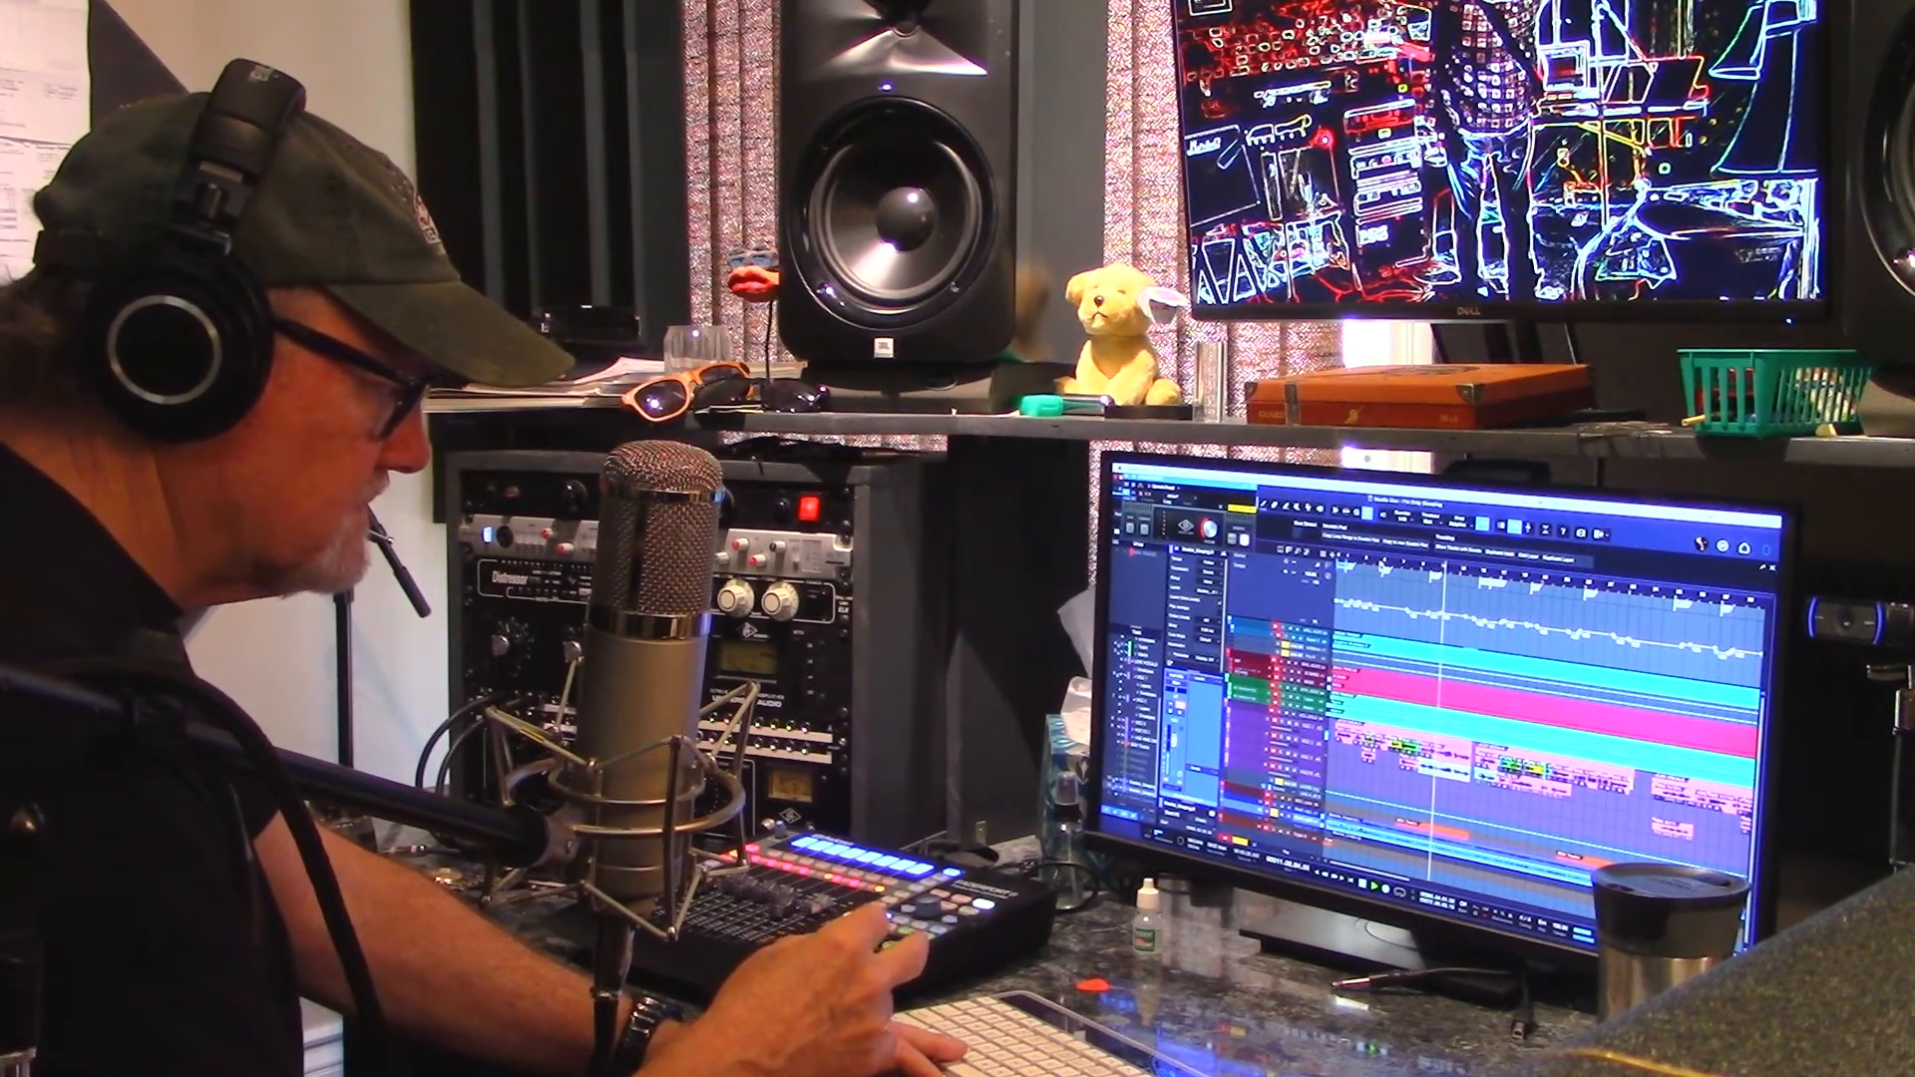
key(space)
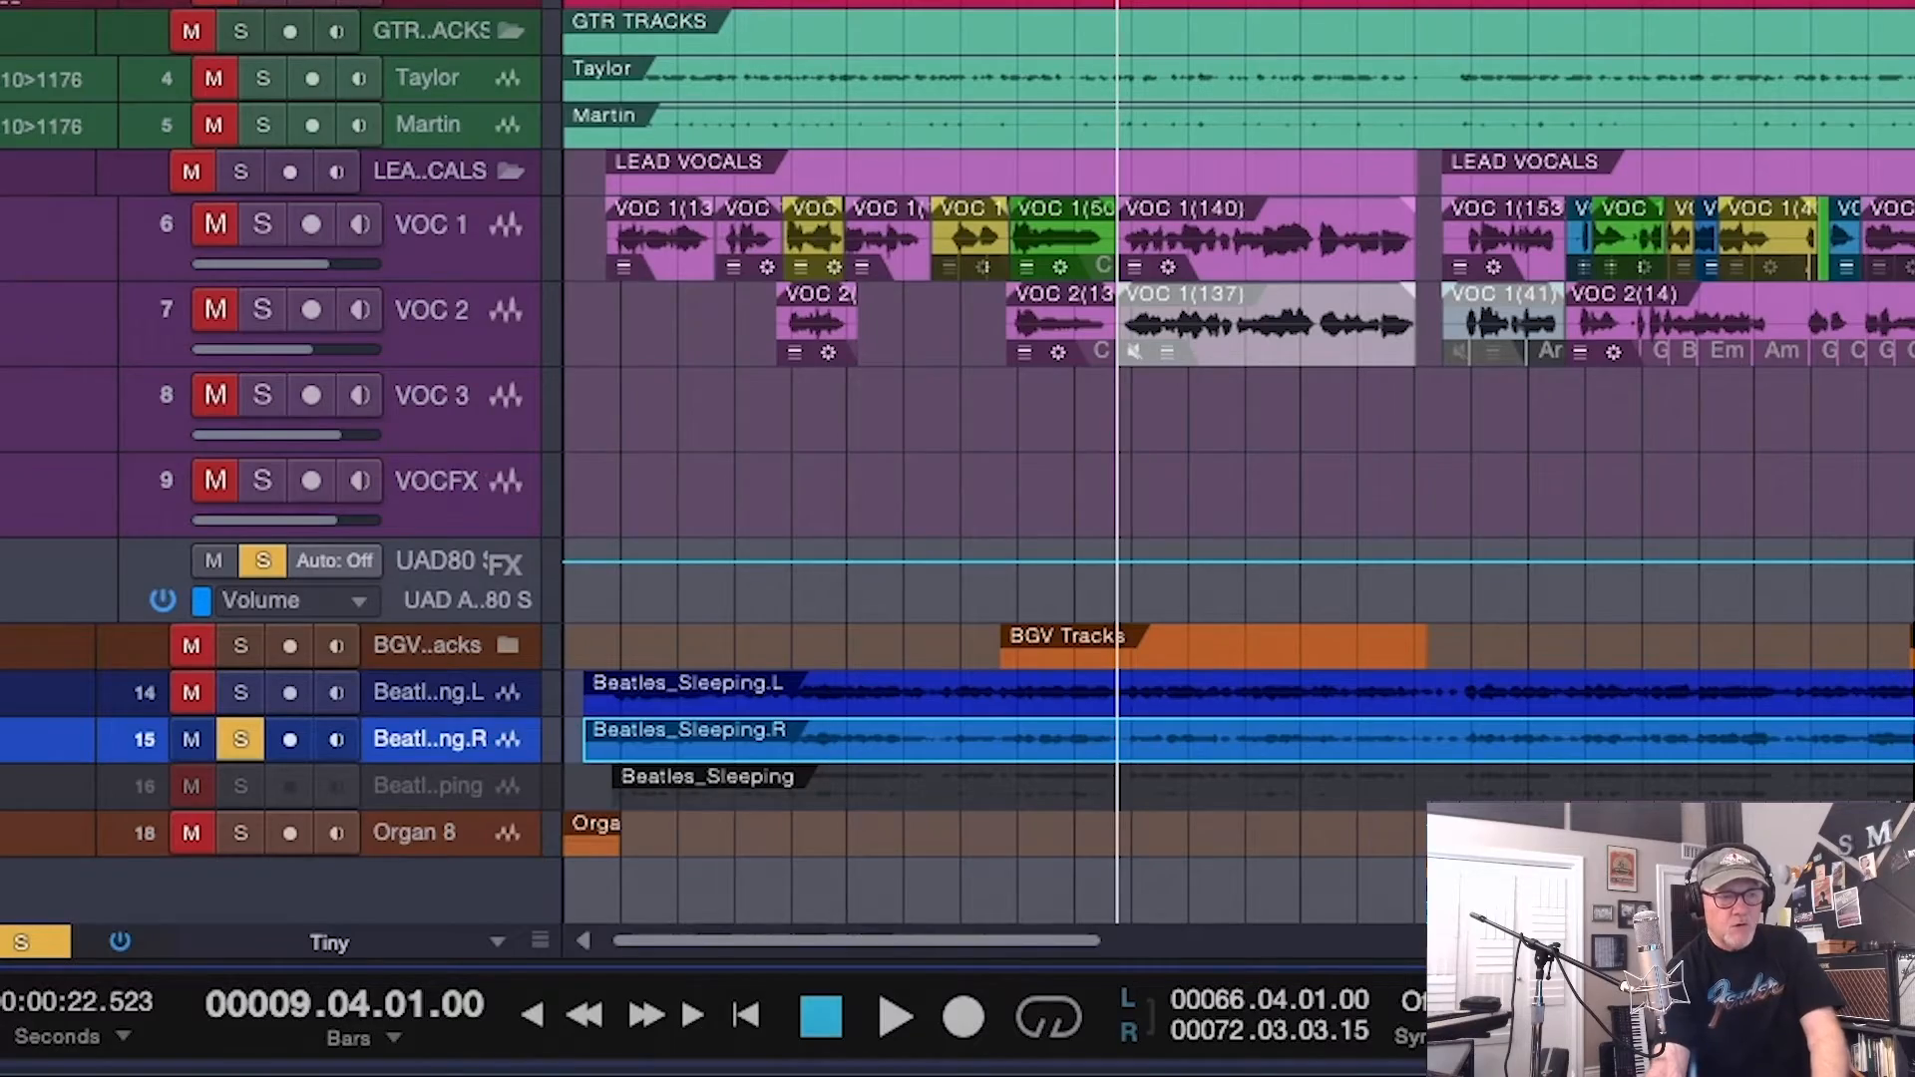
key(space)
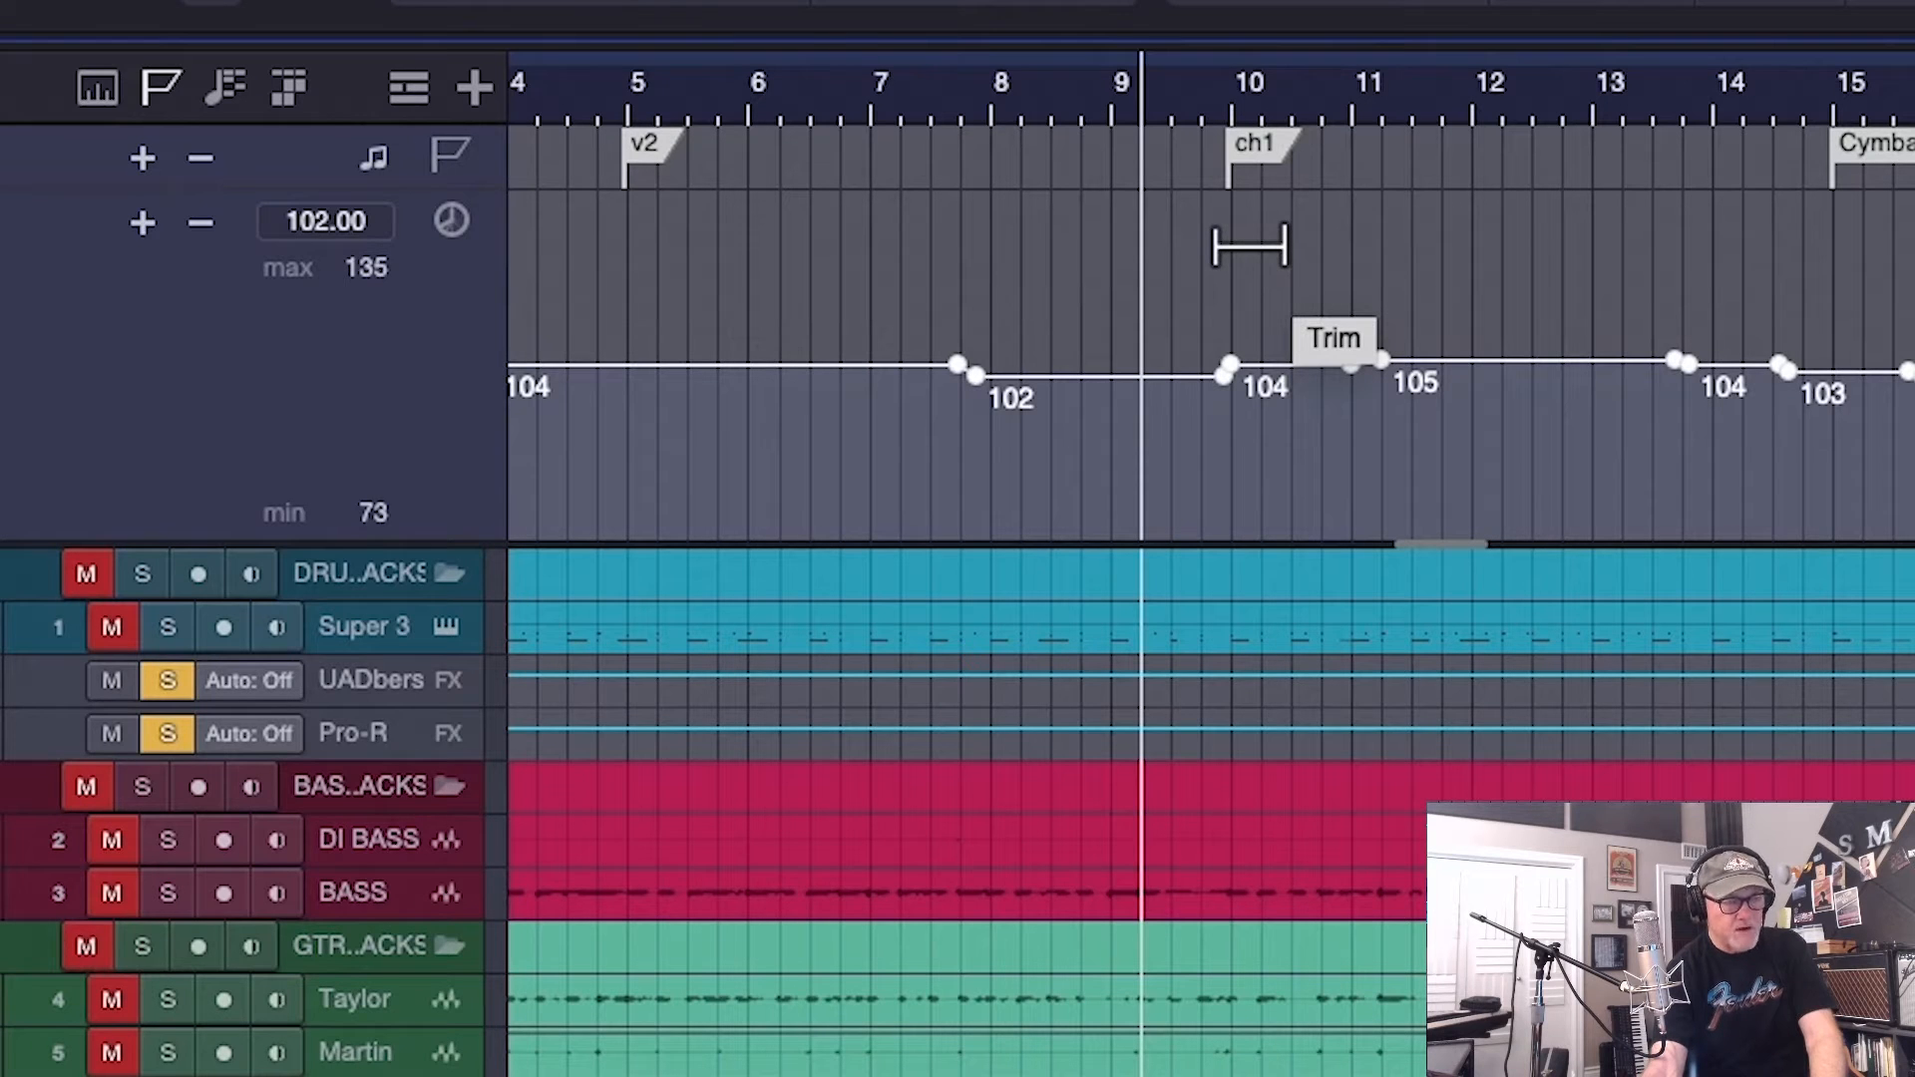
Trim the tempo curve downward around the ch1 marker and play the song with the vocals
drag(1250, 246, 1262, 268)
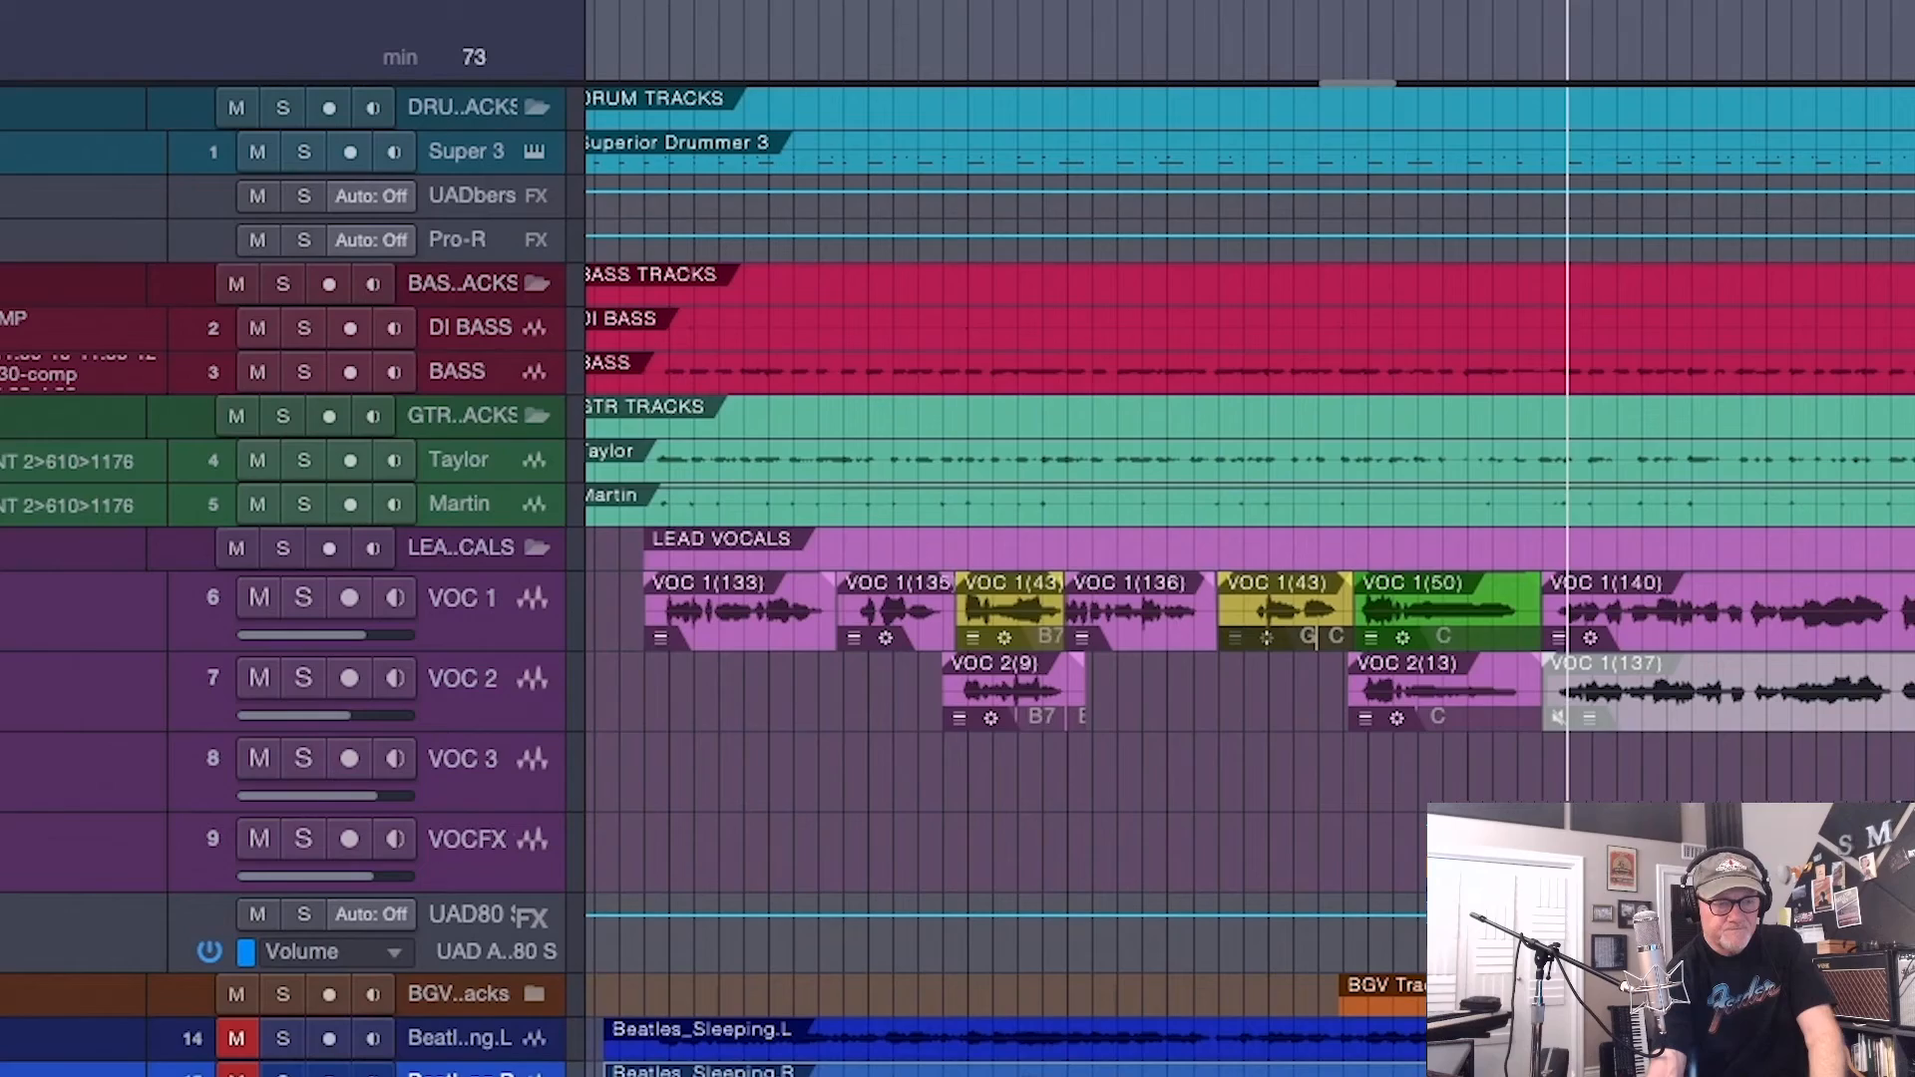
key(space)
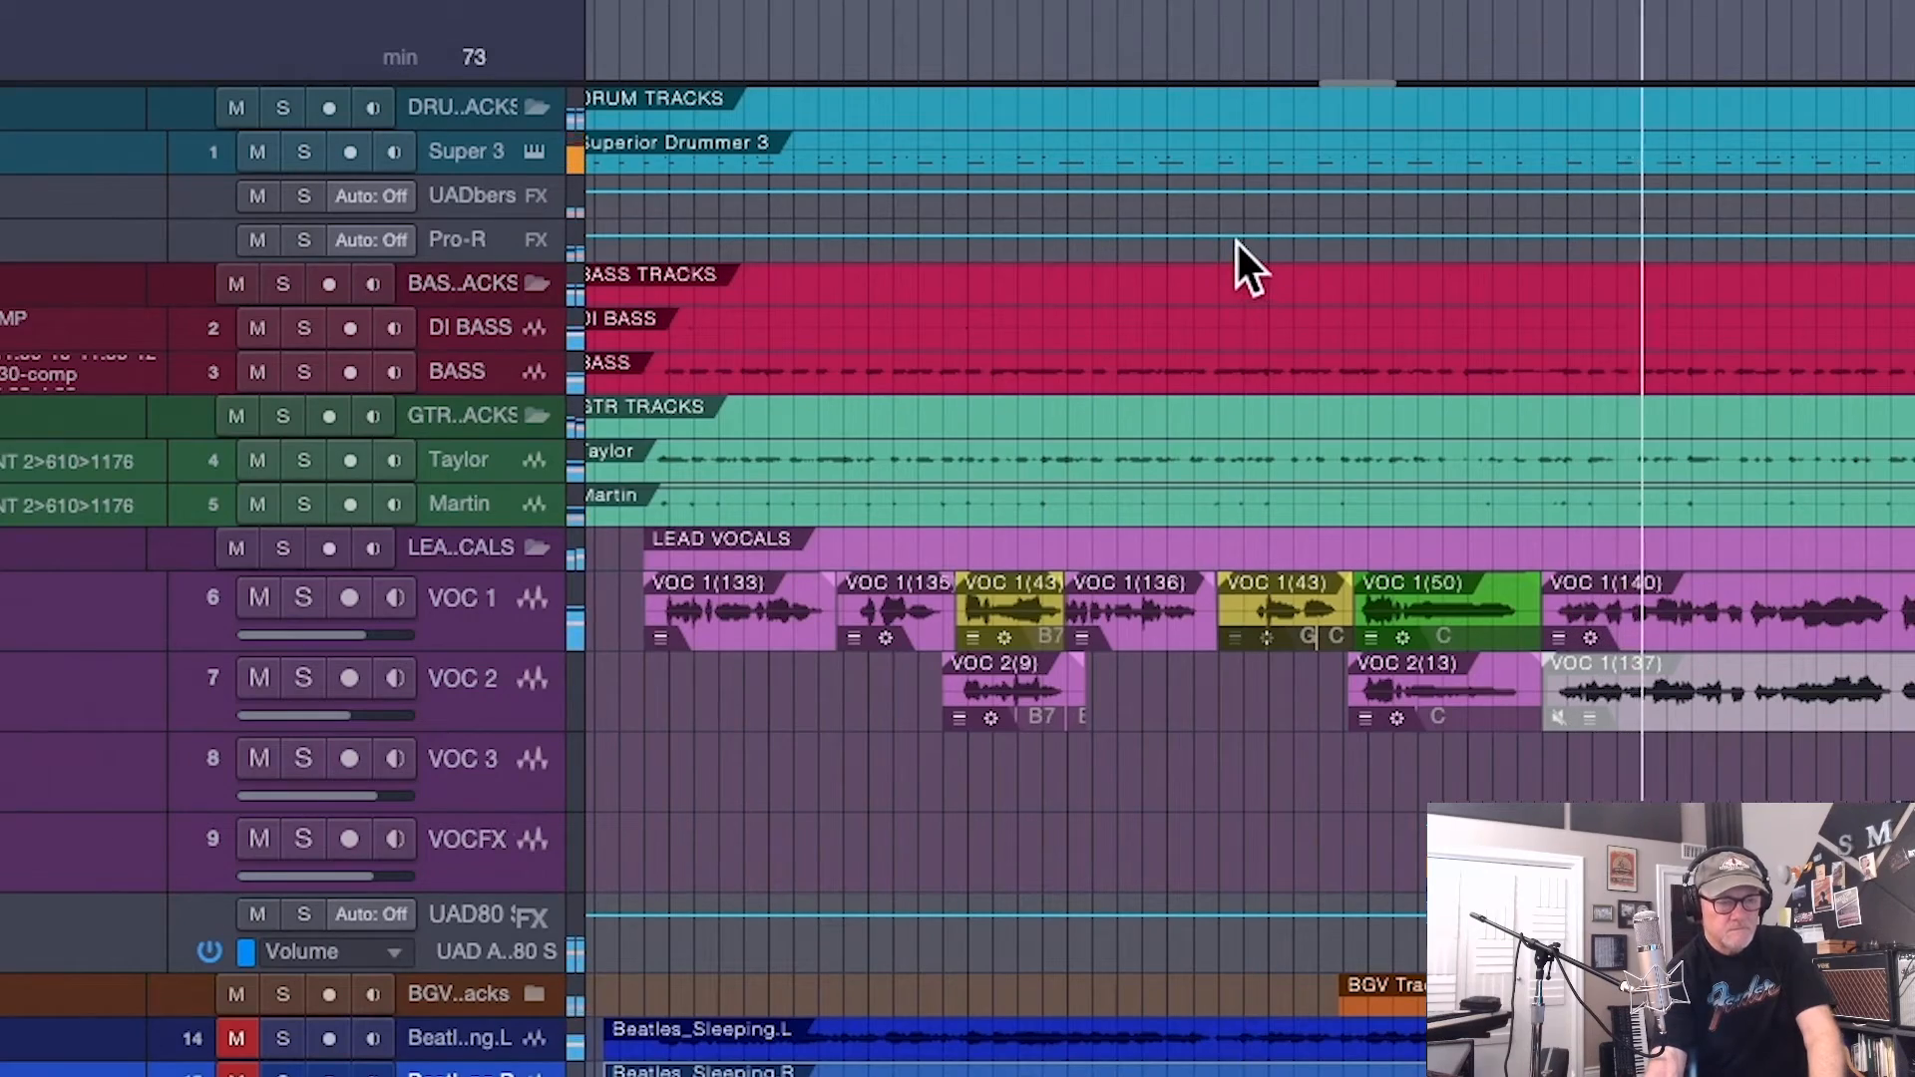
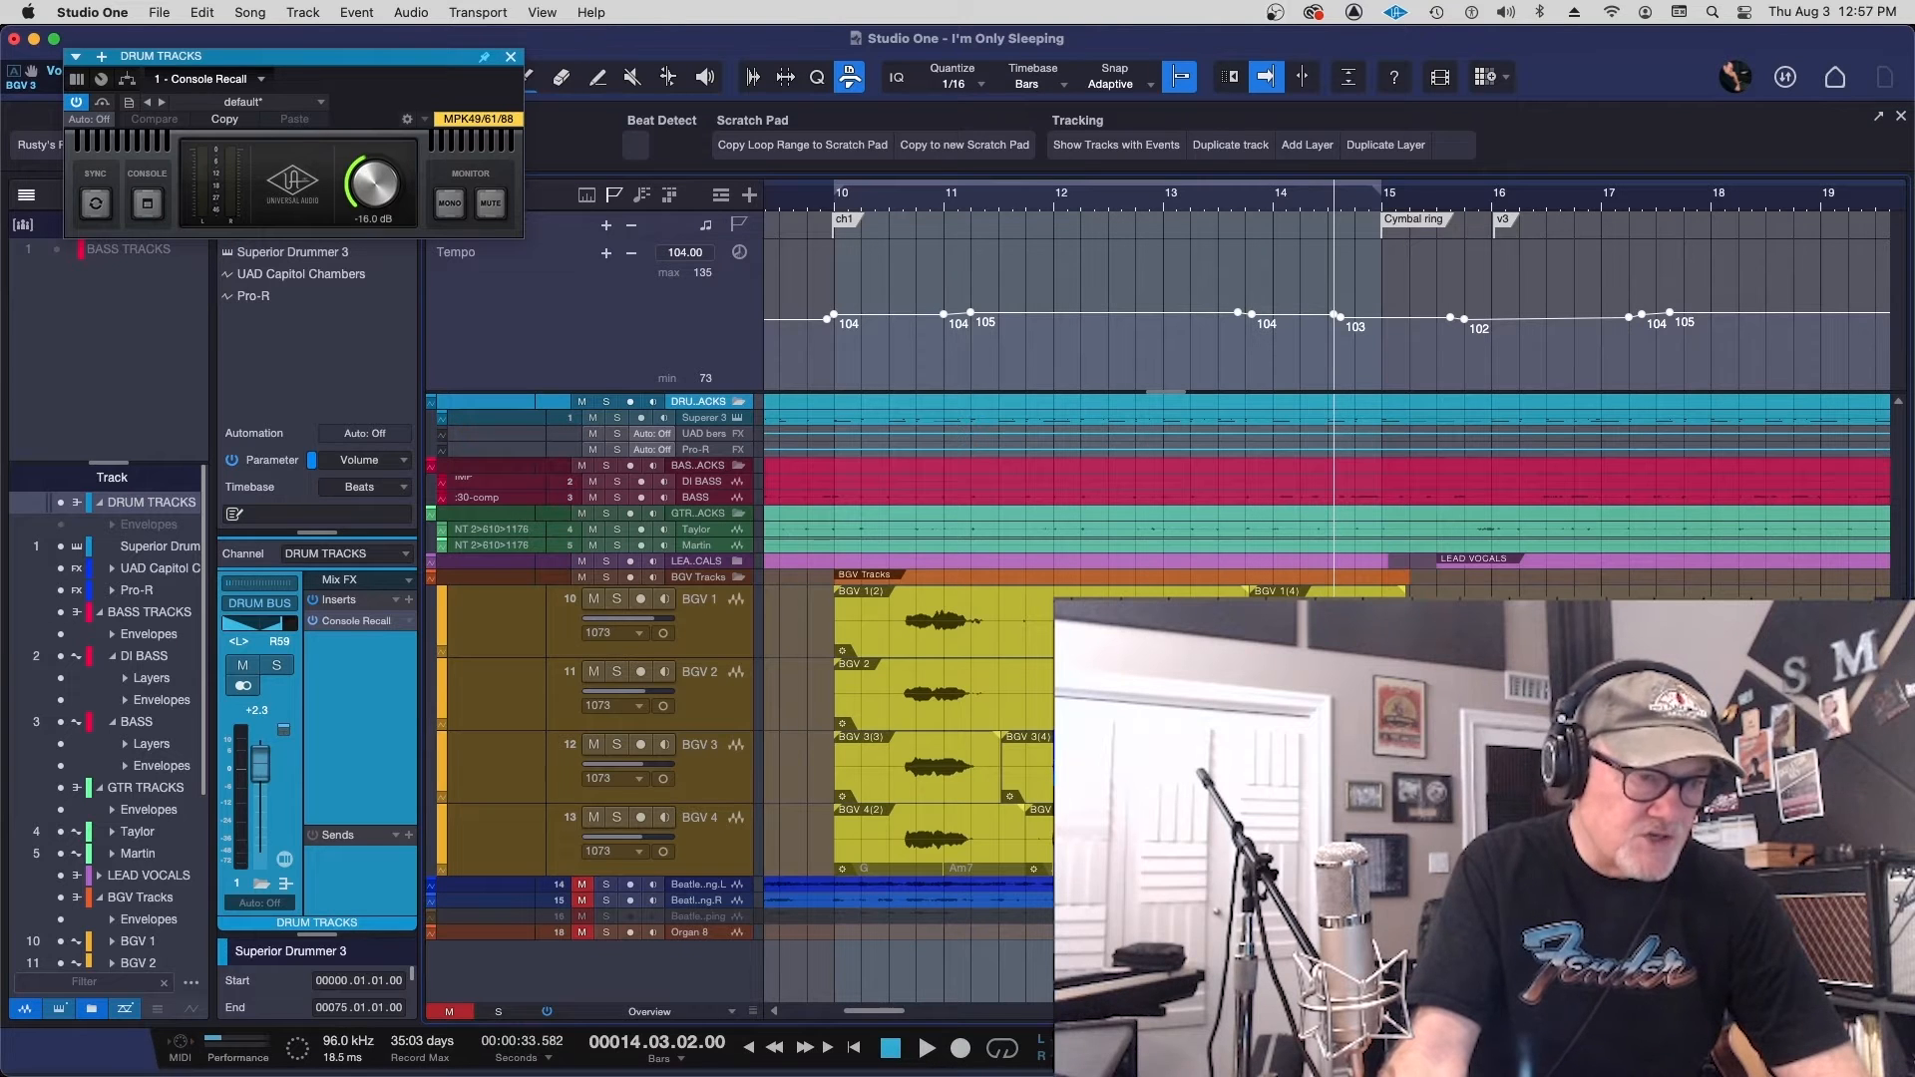
Open the BGV 4 vocal for pitch editing and split the G# note just before bar 12
click(1321, 843)
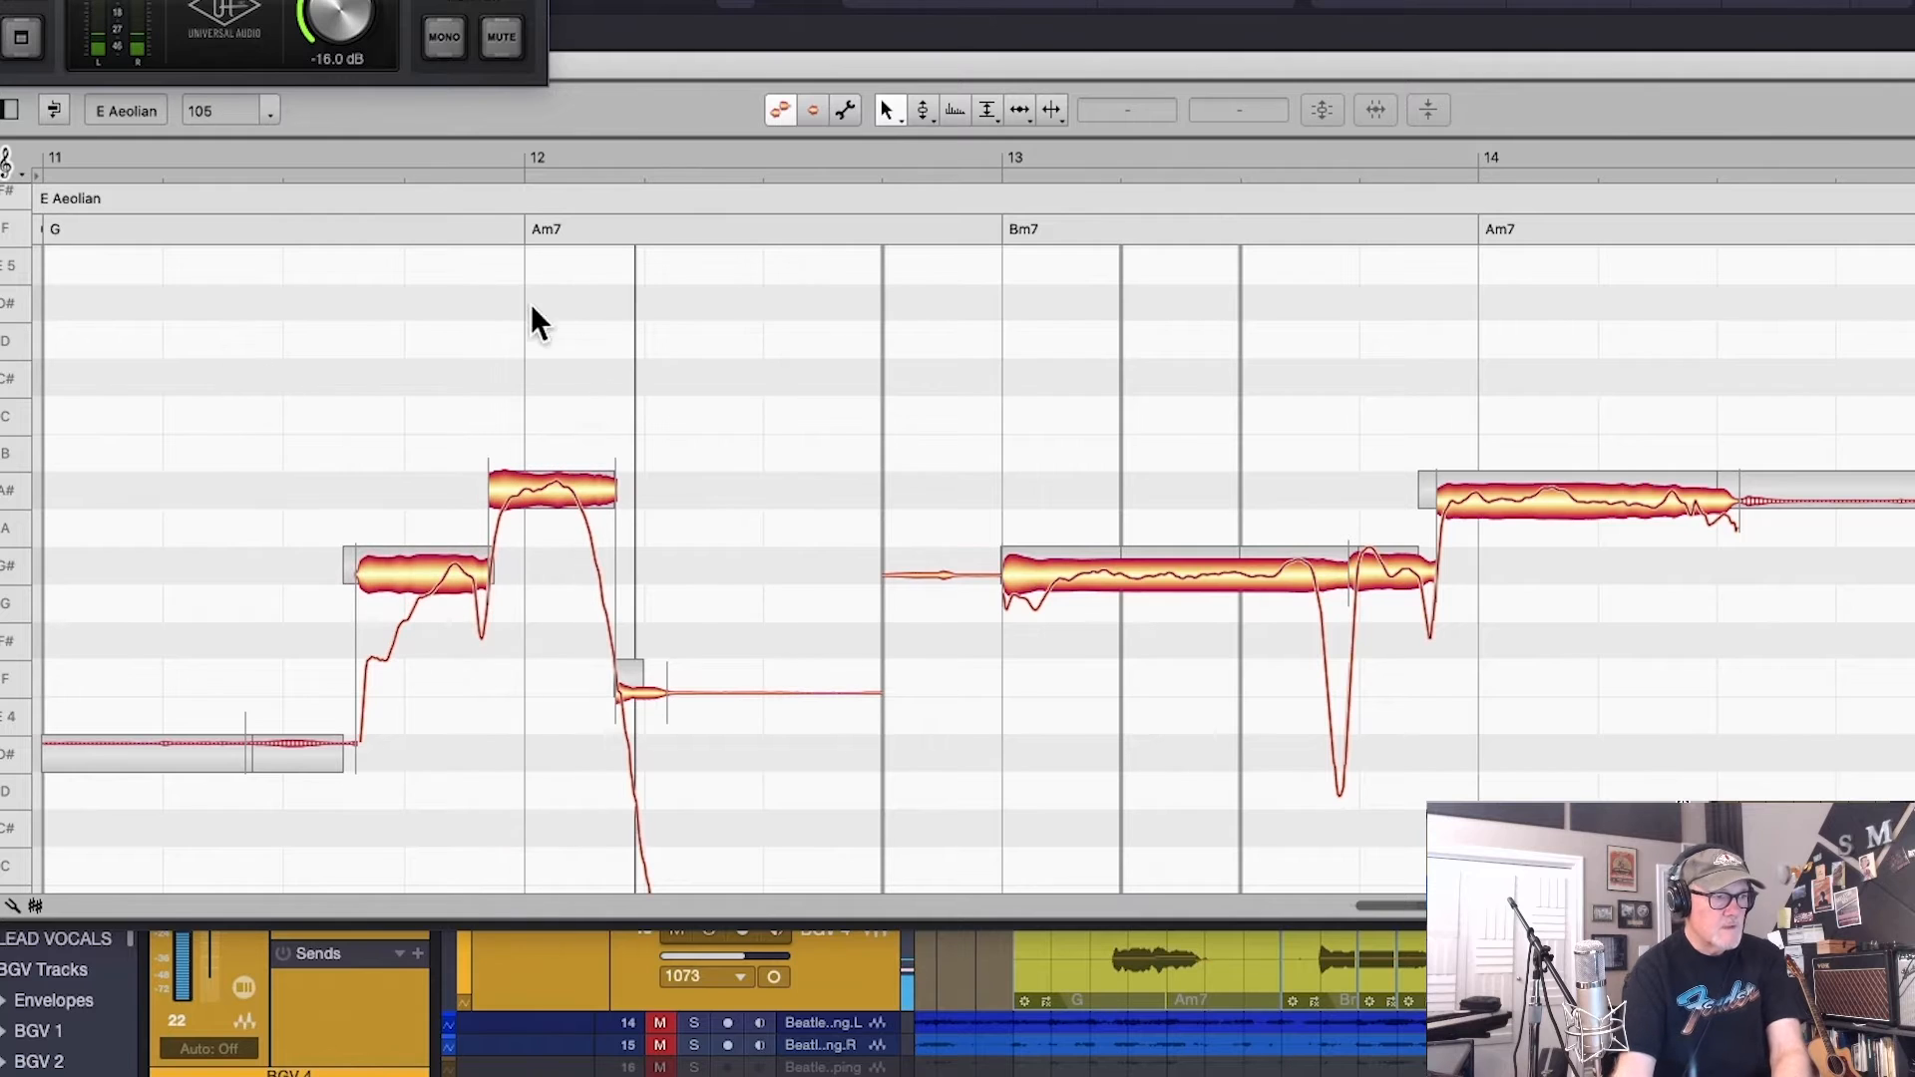
right_click(398, 323)
click(555, 329)
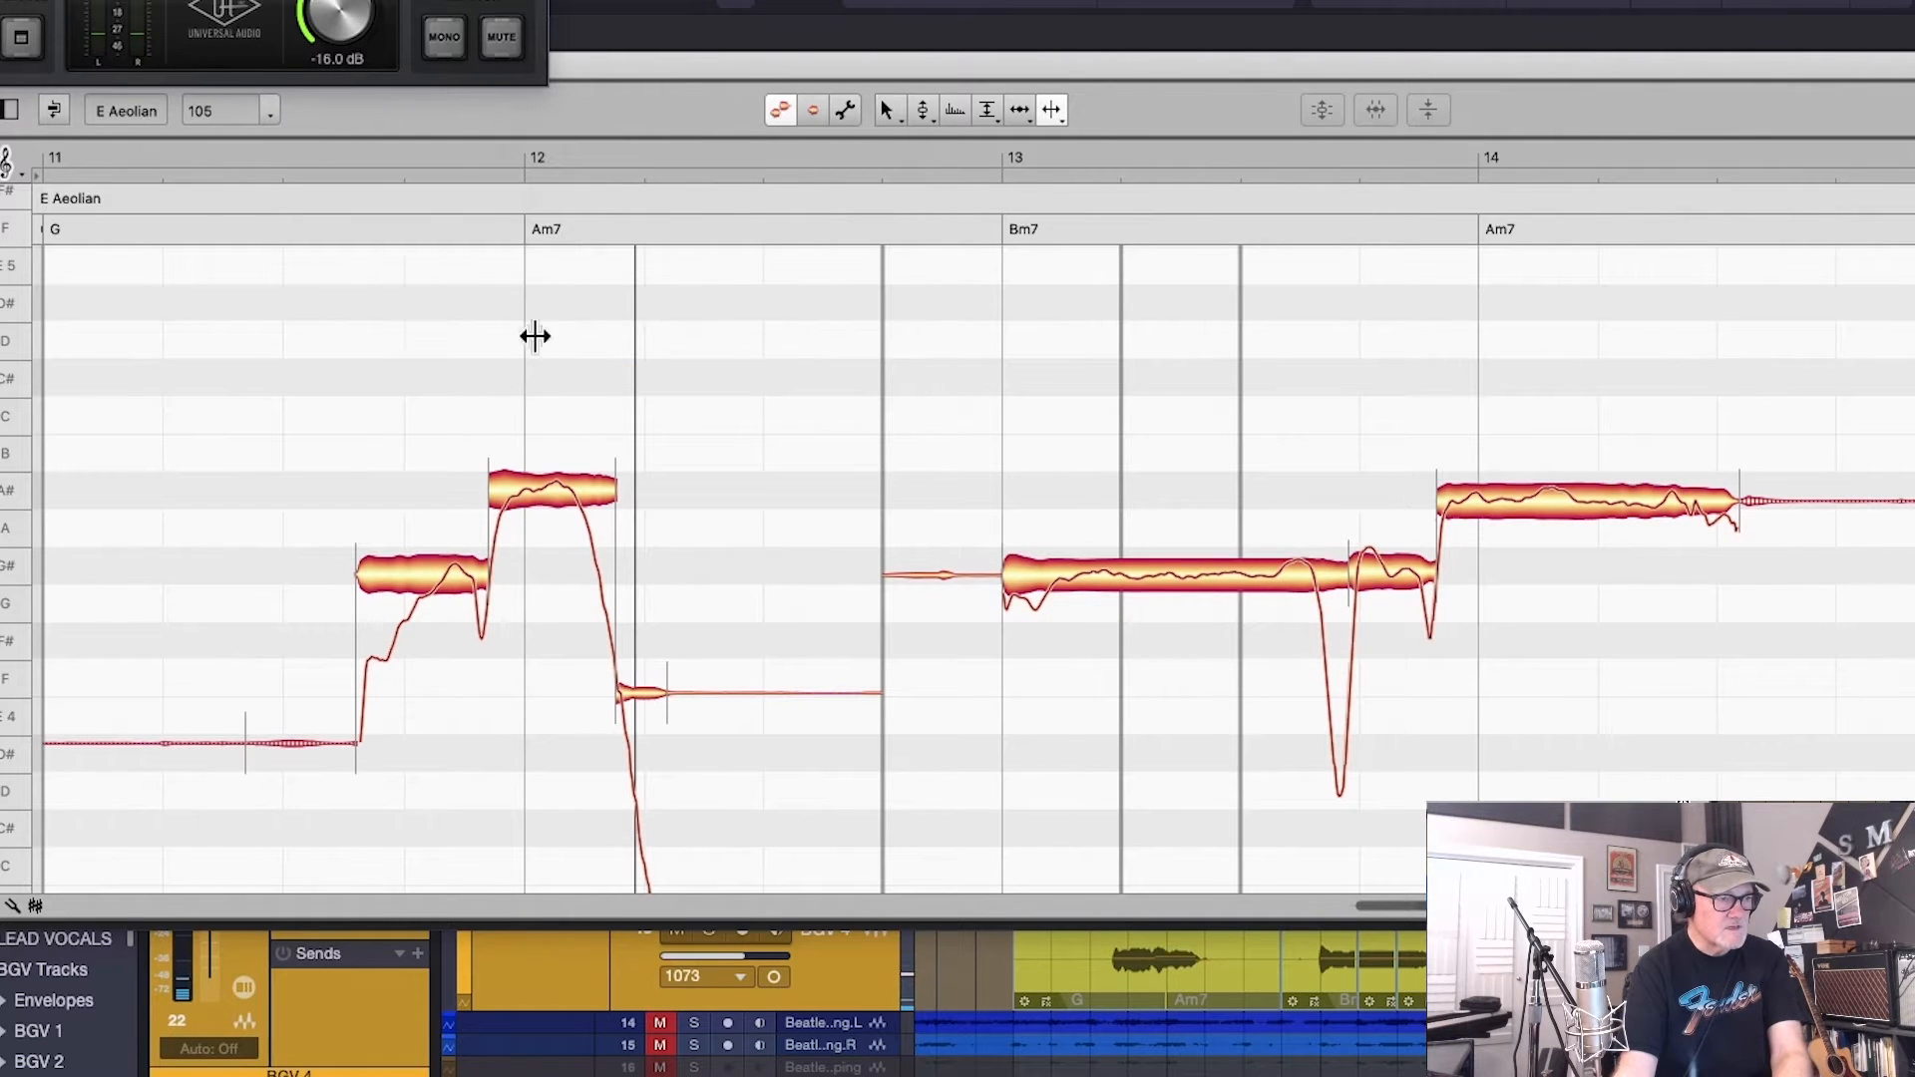
double_click(420, 573)
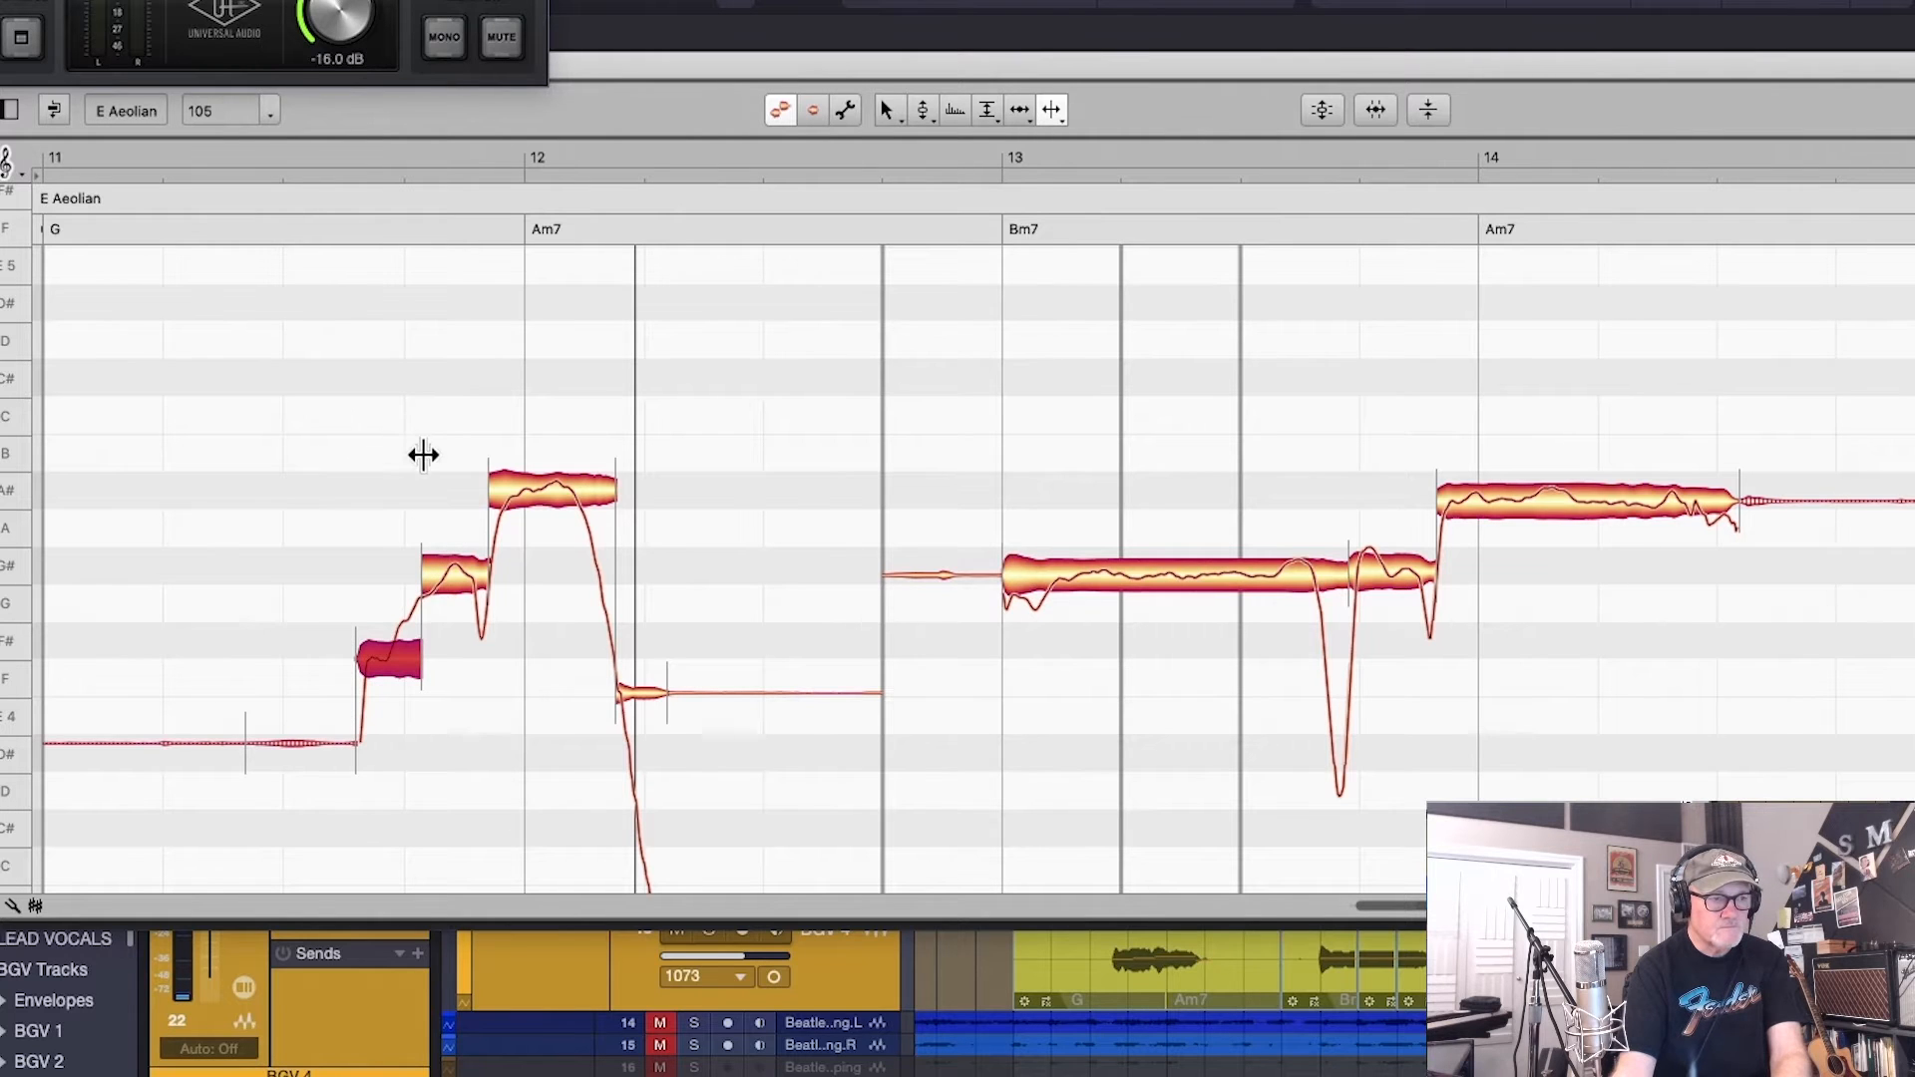
Correct the pitch center of all notes between bars 11 and 14 to 100% and play the result
drag(227, 354, 1722, 816)
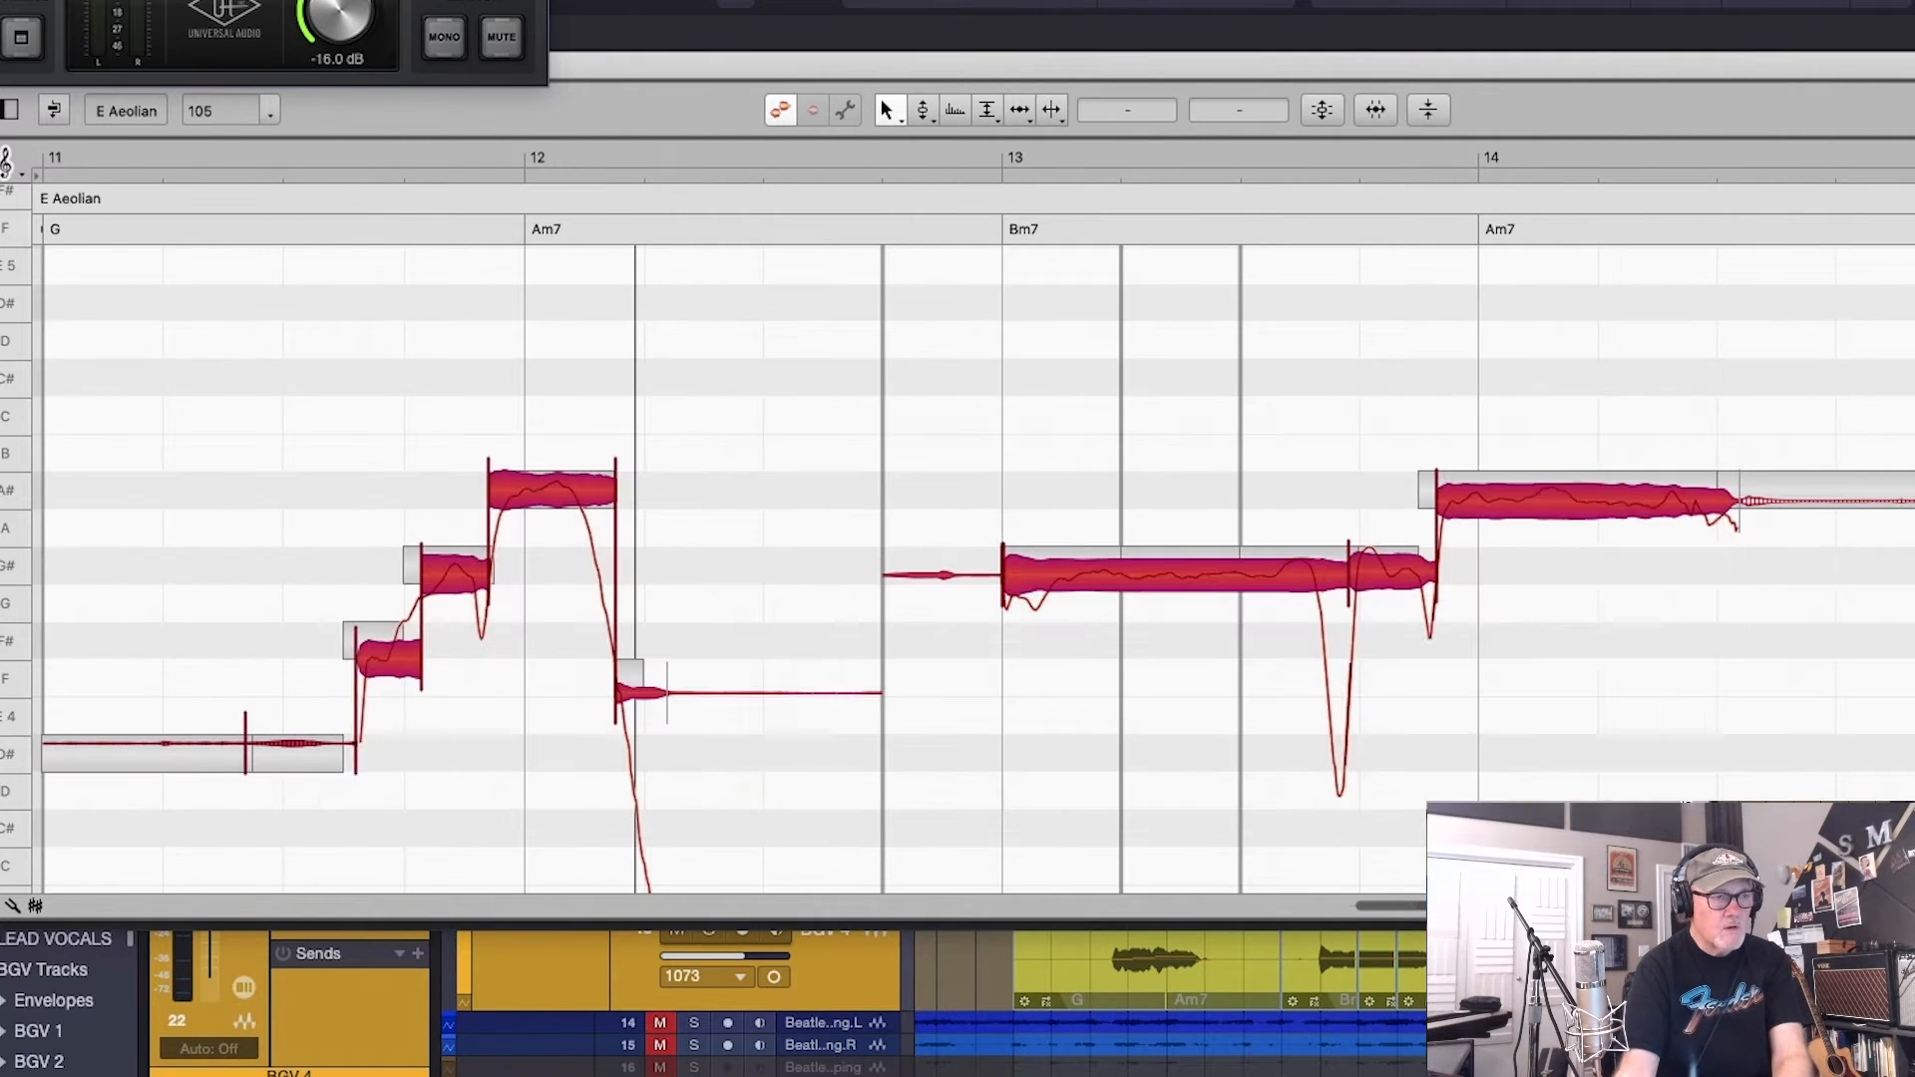
click(1322, 111)
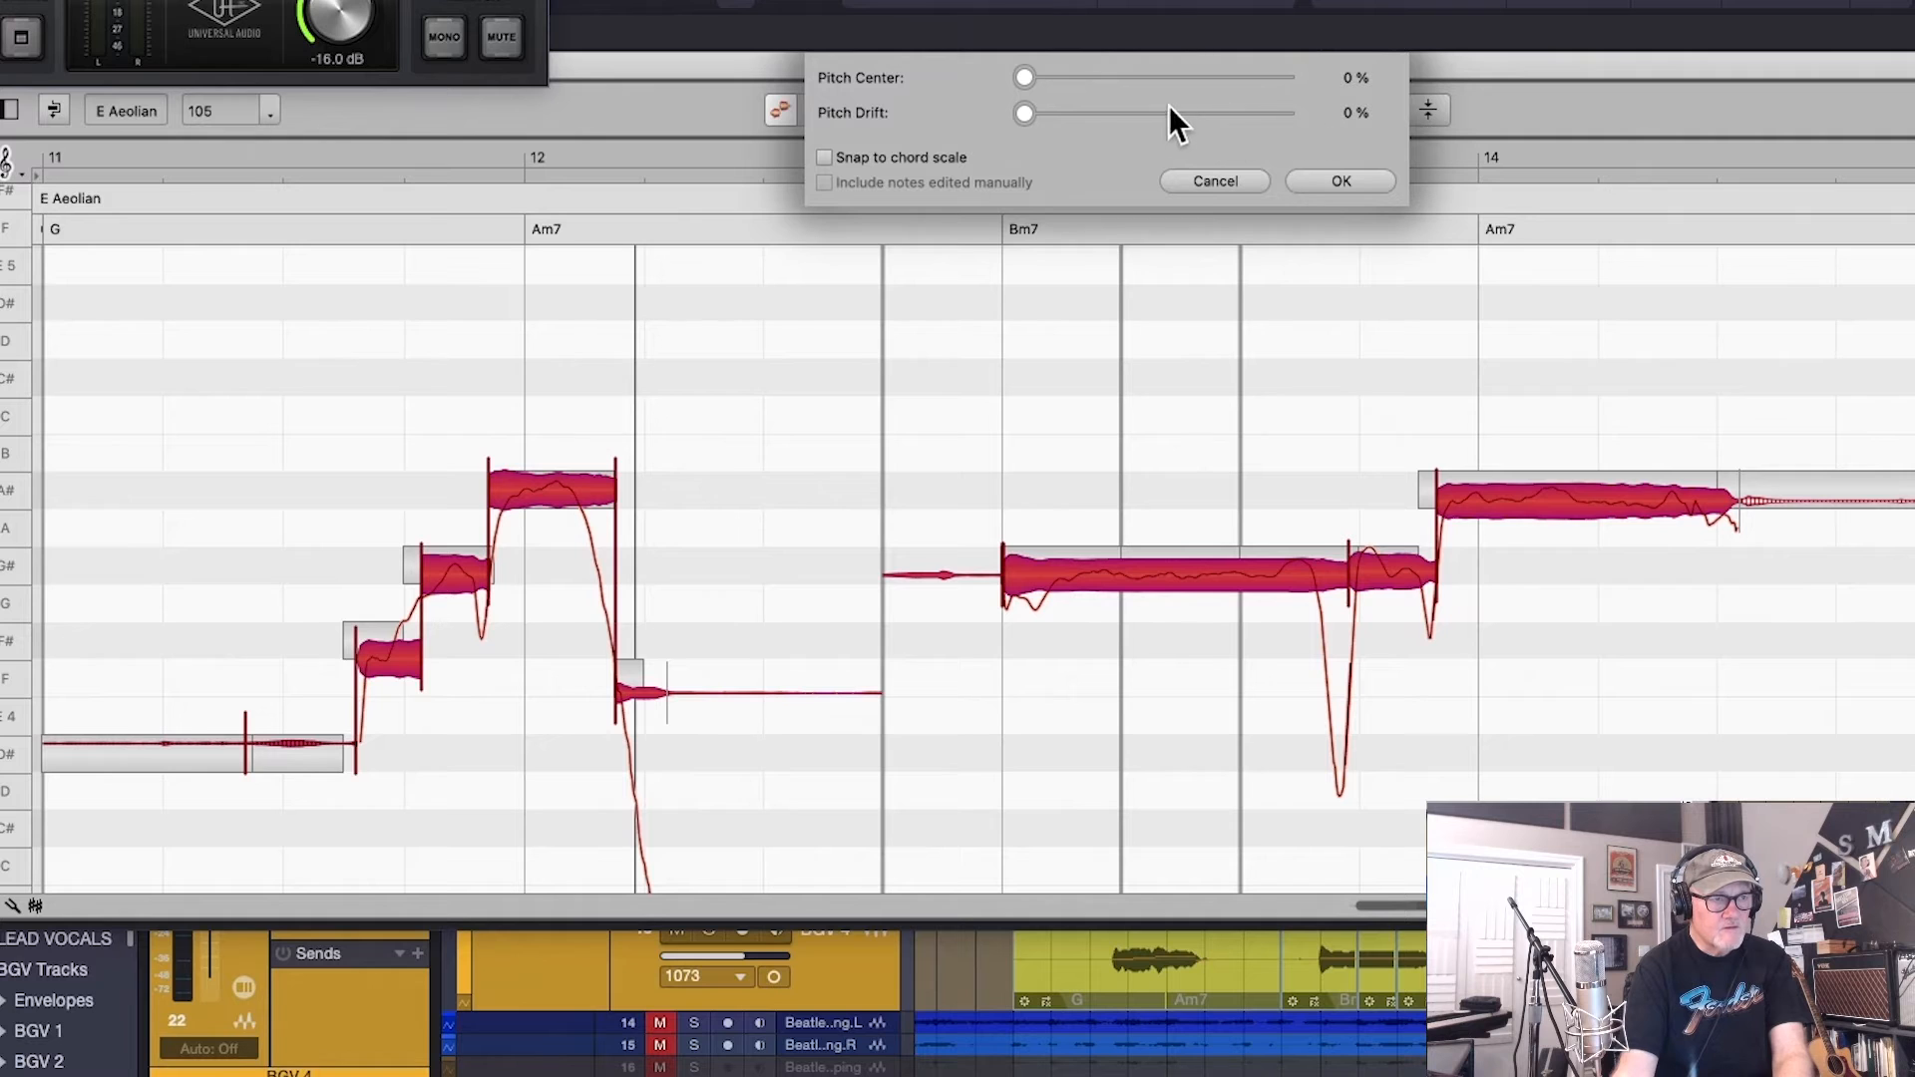
drag(1019, 80, 1282, 140)
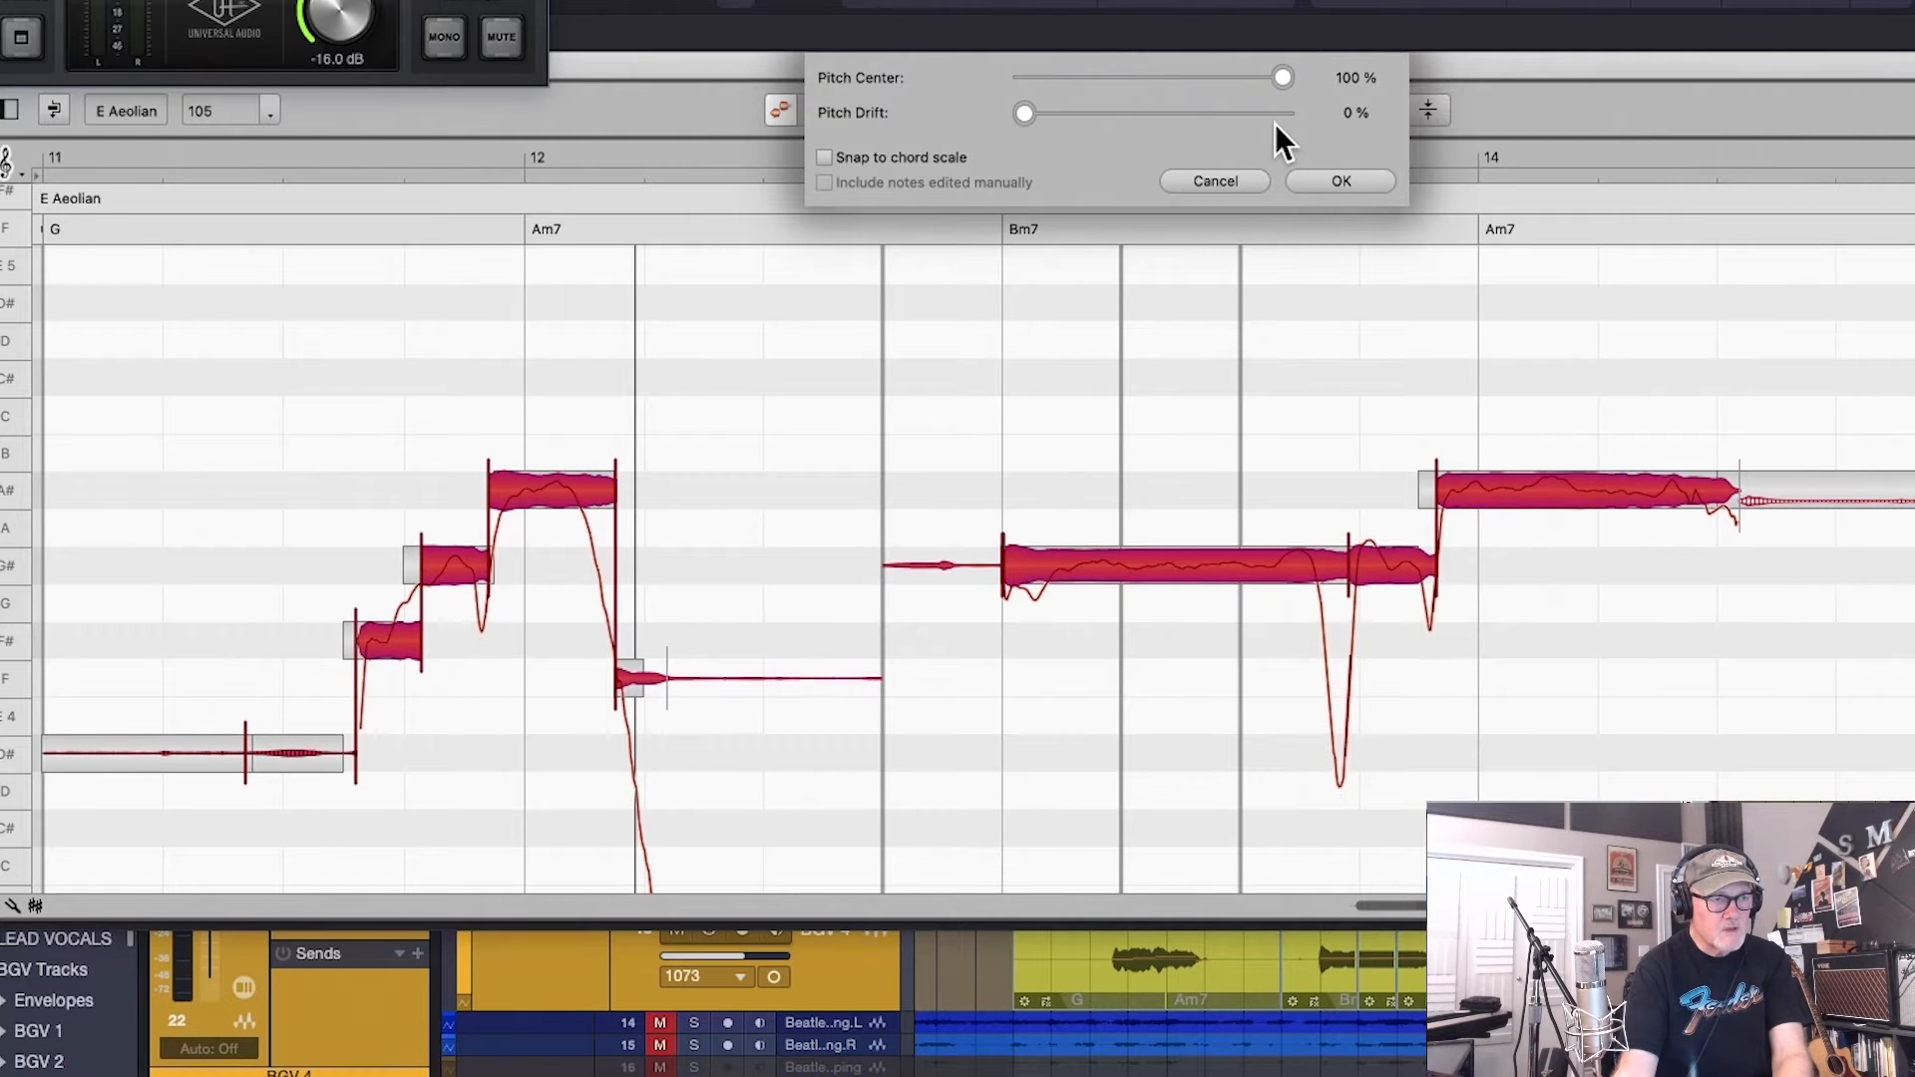
click(1330, 181)
key(space)
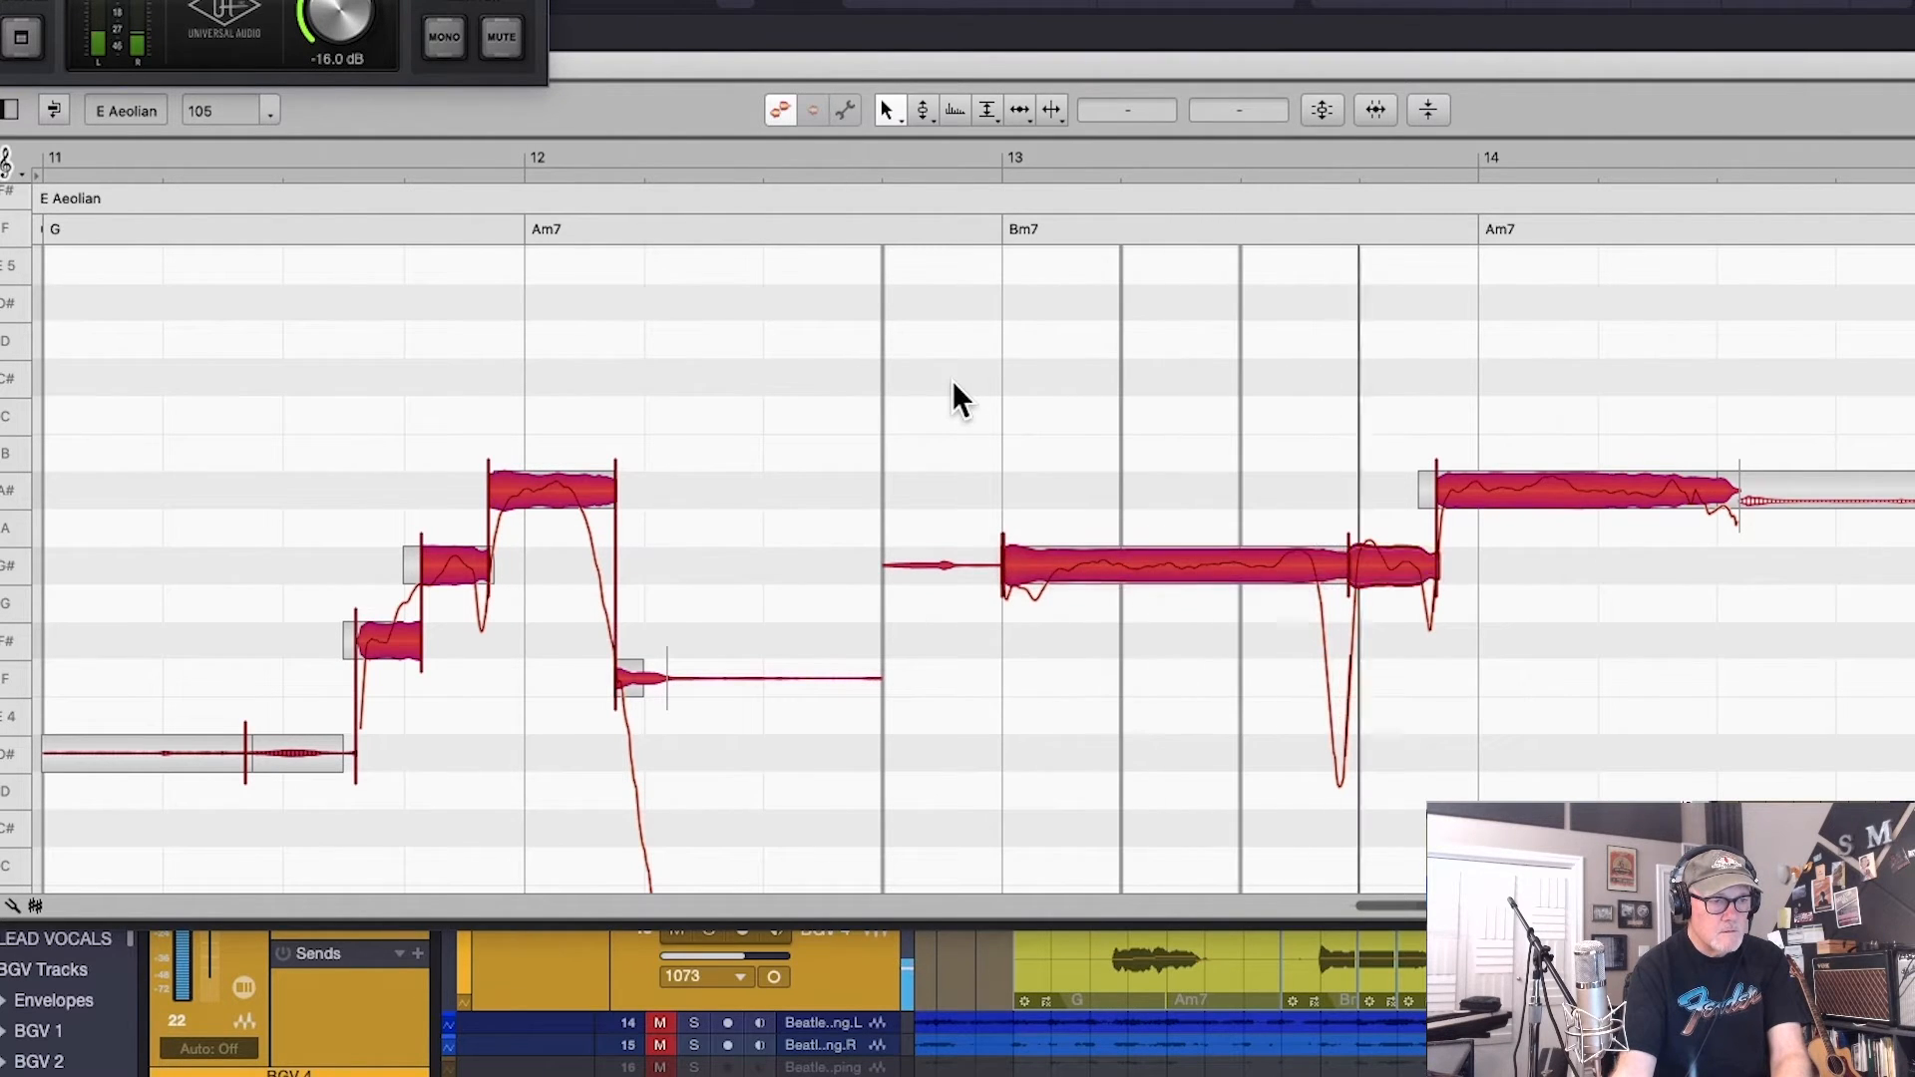
key(space)
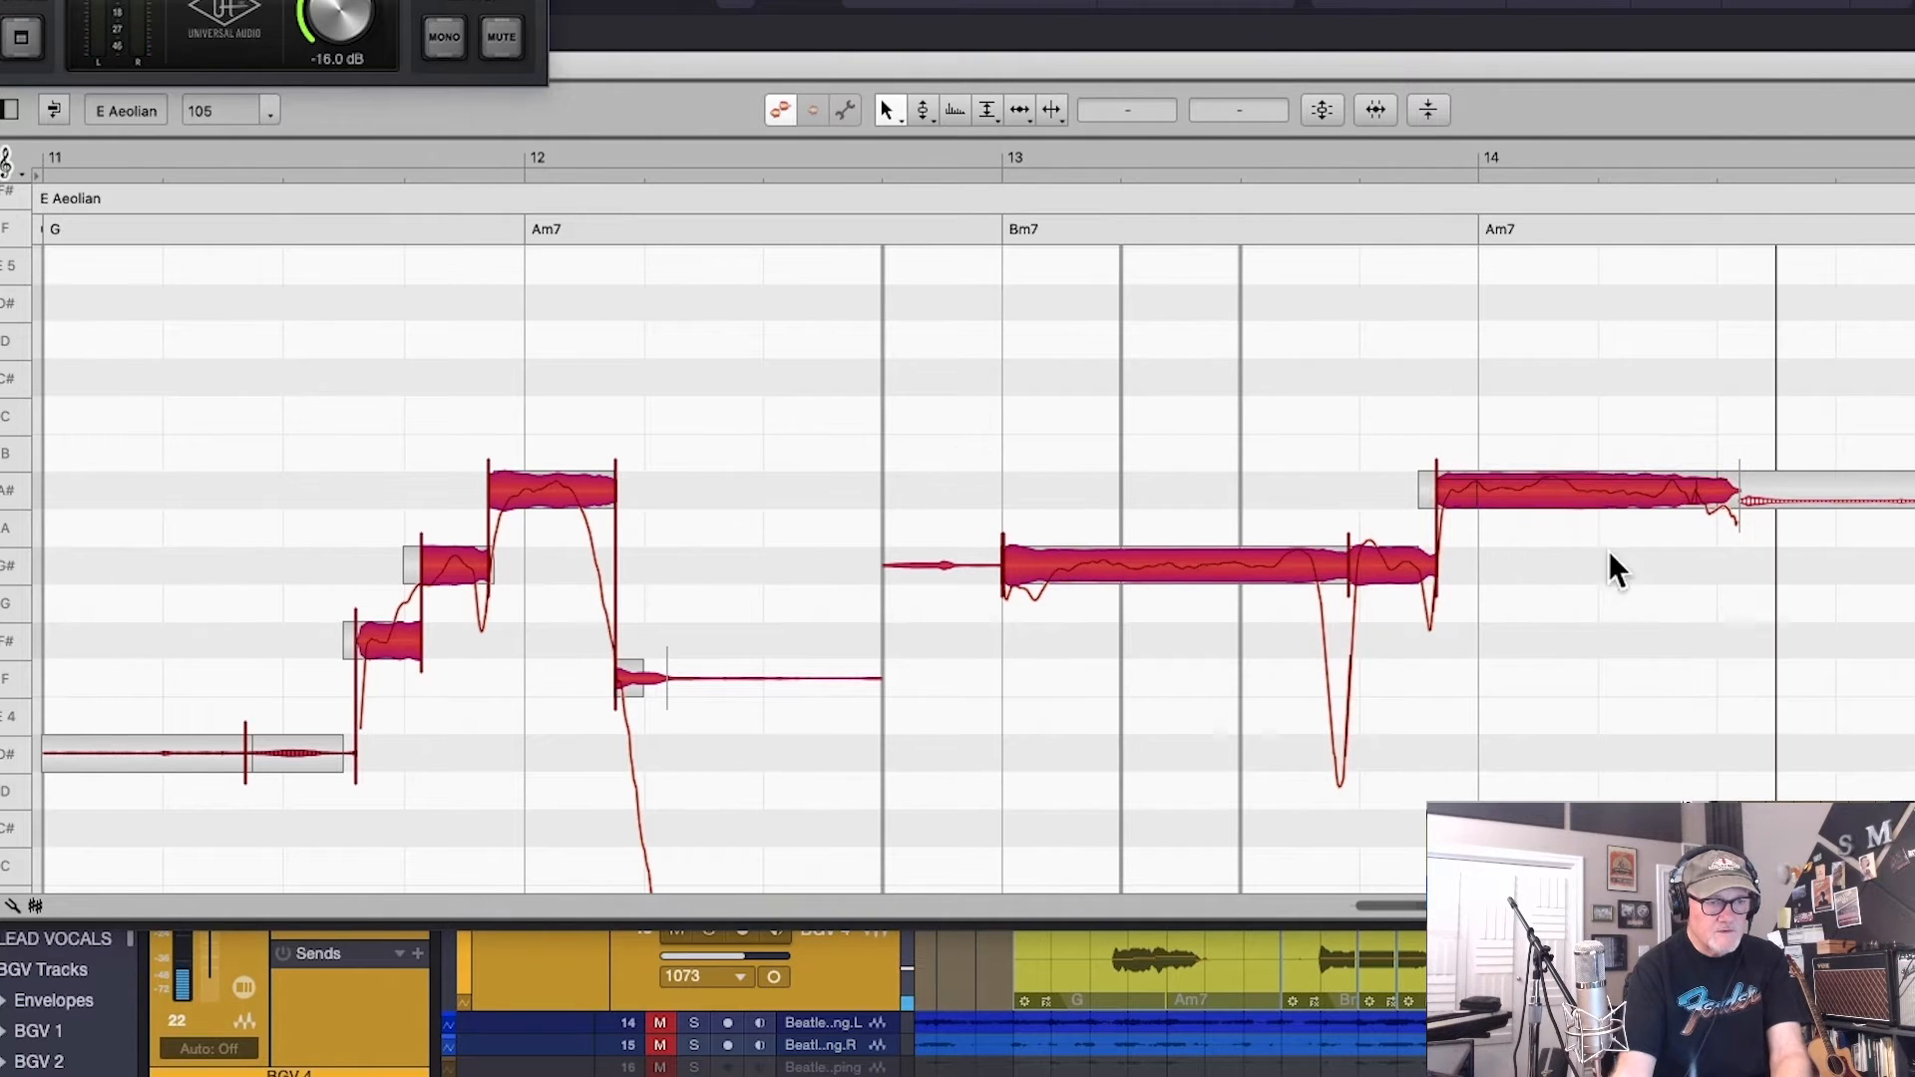
Raise the long note at bar 14 and its tail to B 4, move the note before them to C# 5, and audition
click(1557, 604)
click(1395, 566)
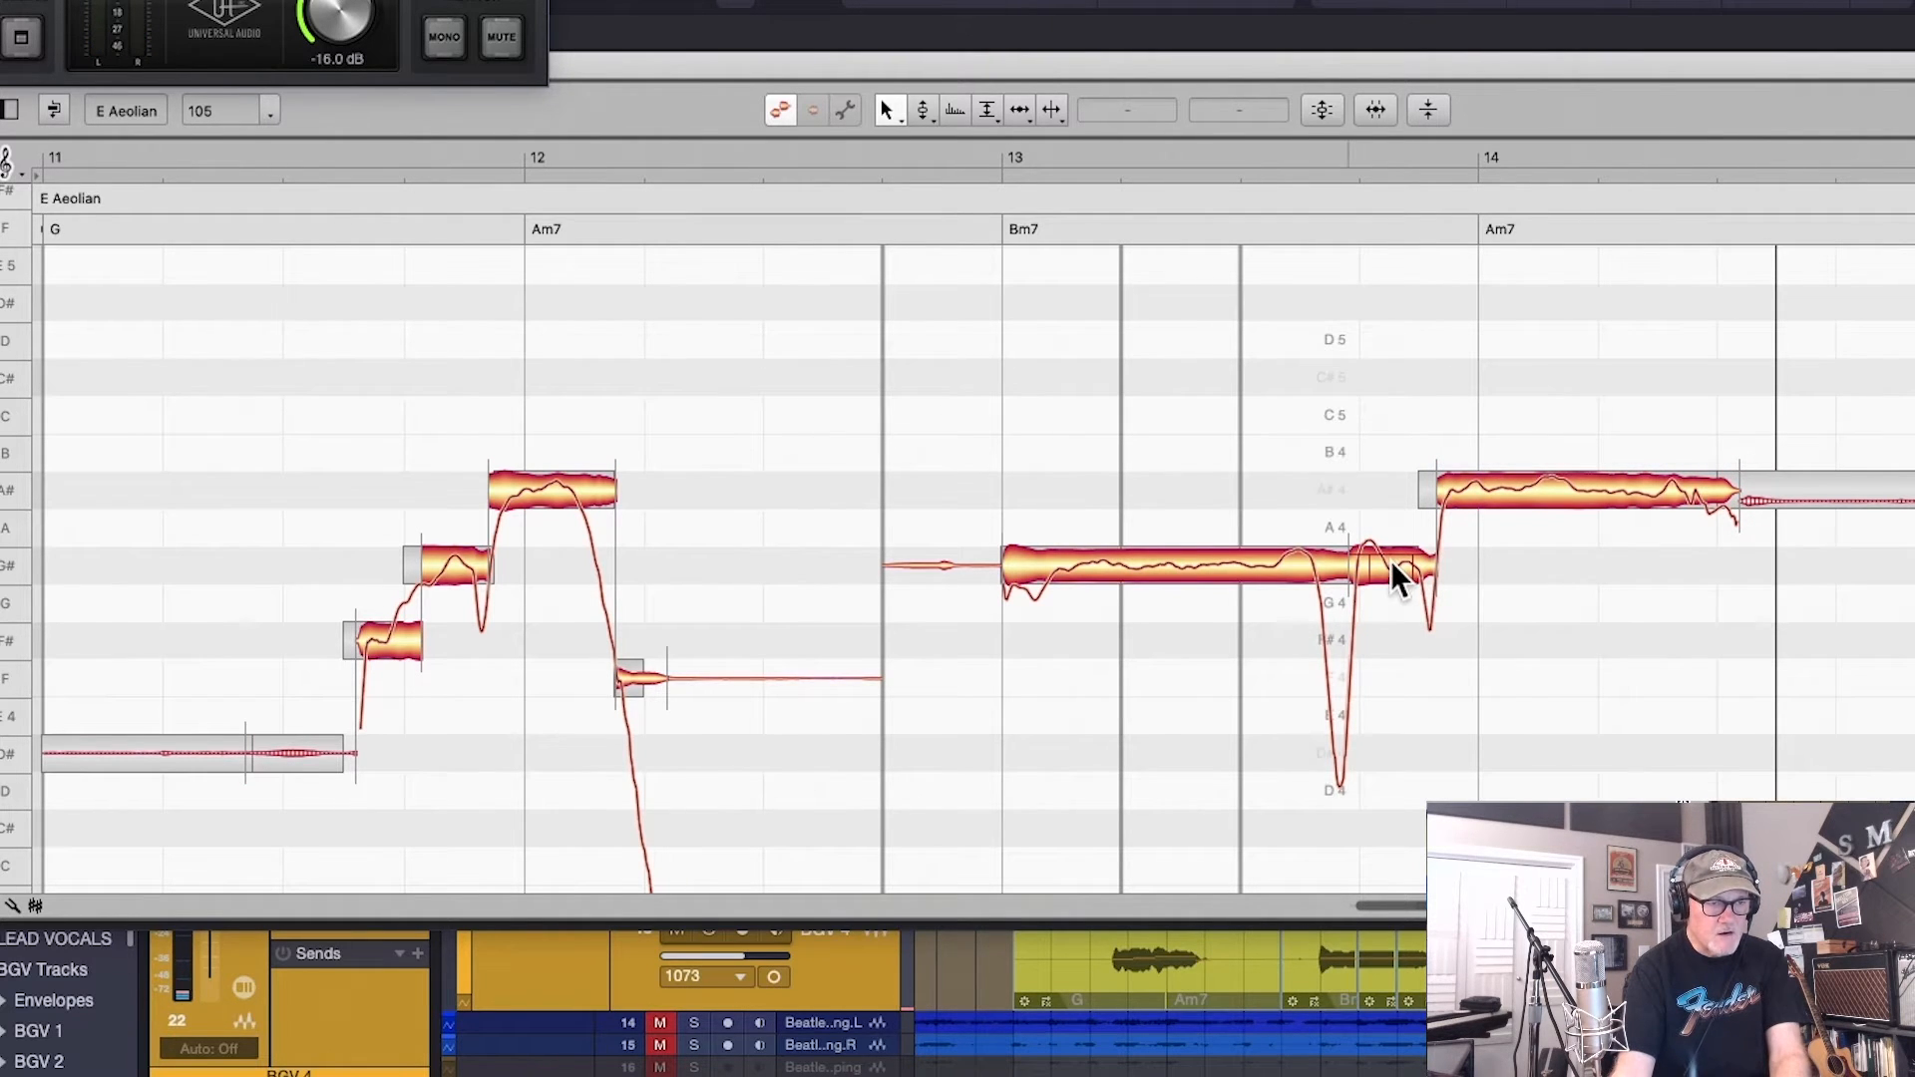
click(1585, 493)
drag(1586, 493, 1596, 458)
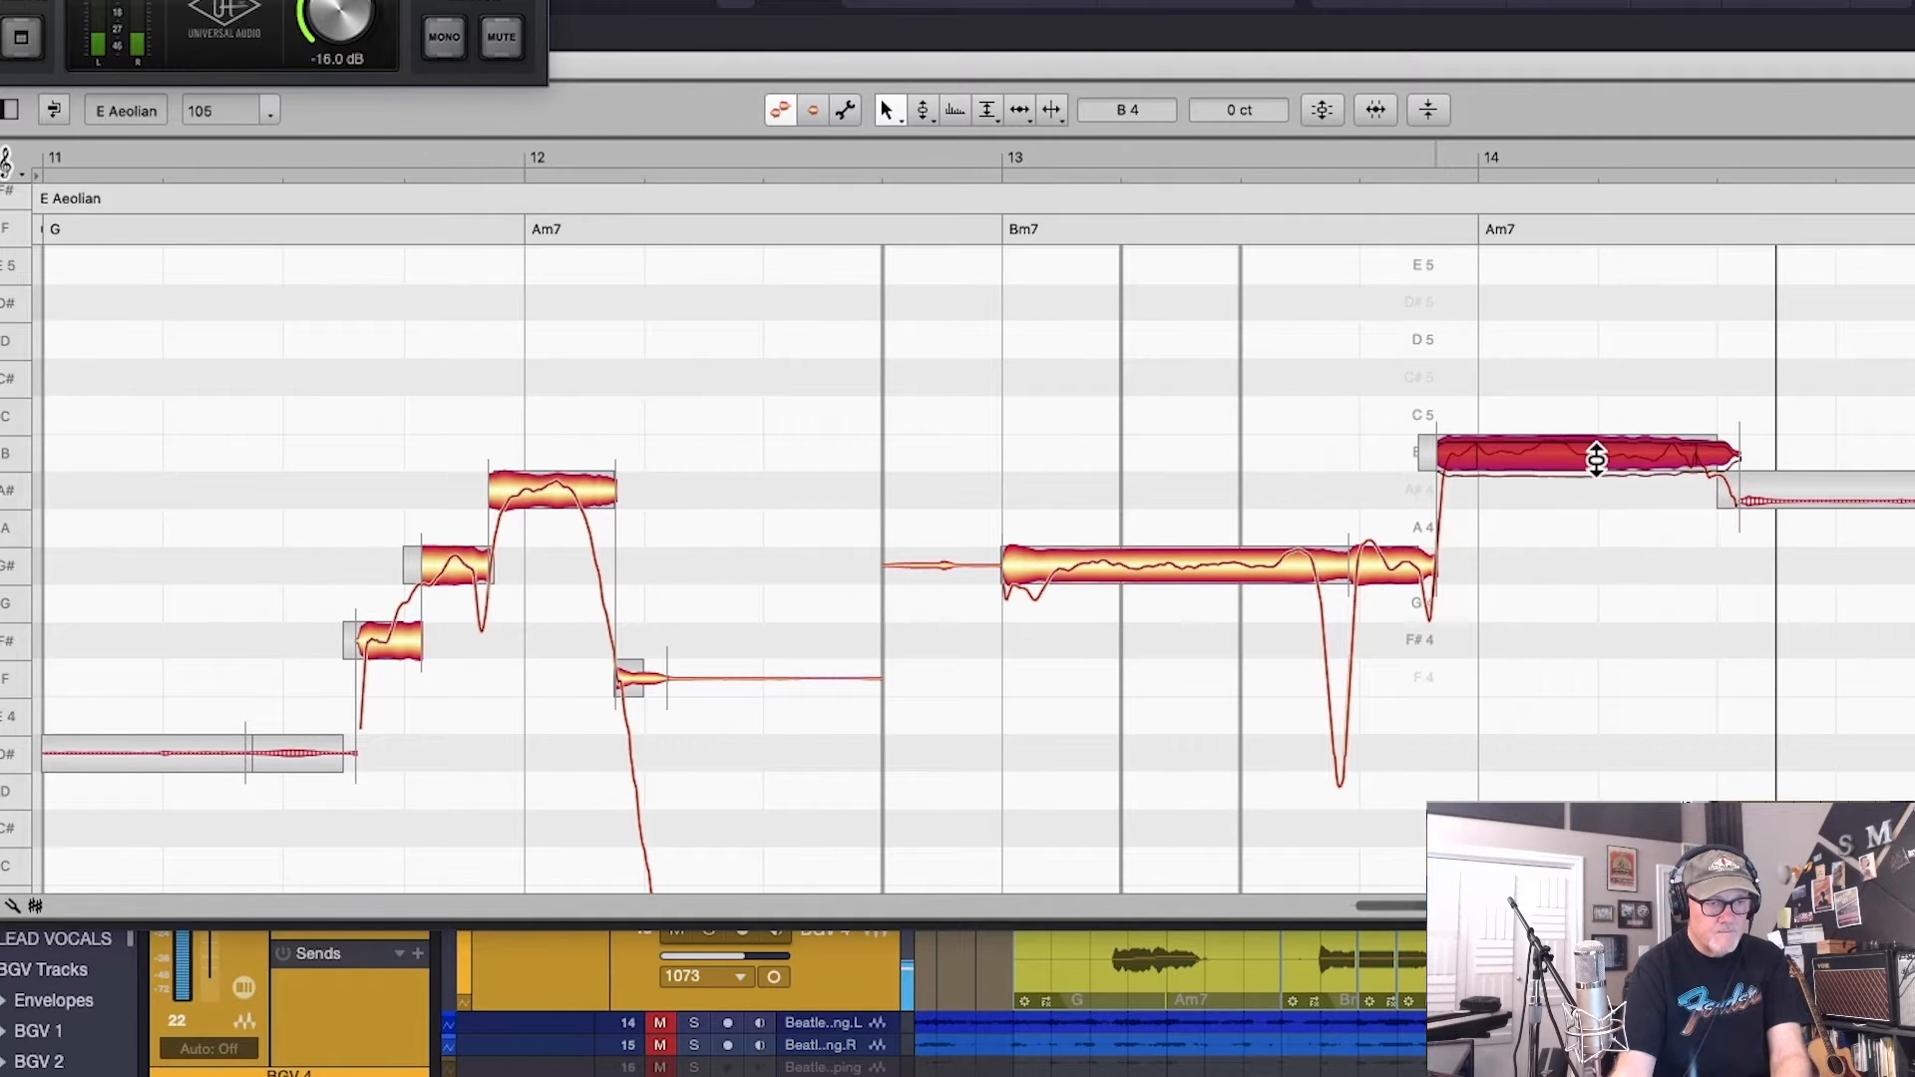
drag(1810, 502, 1815, 461)
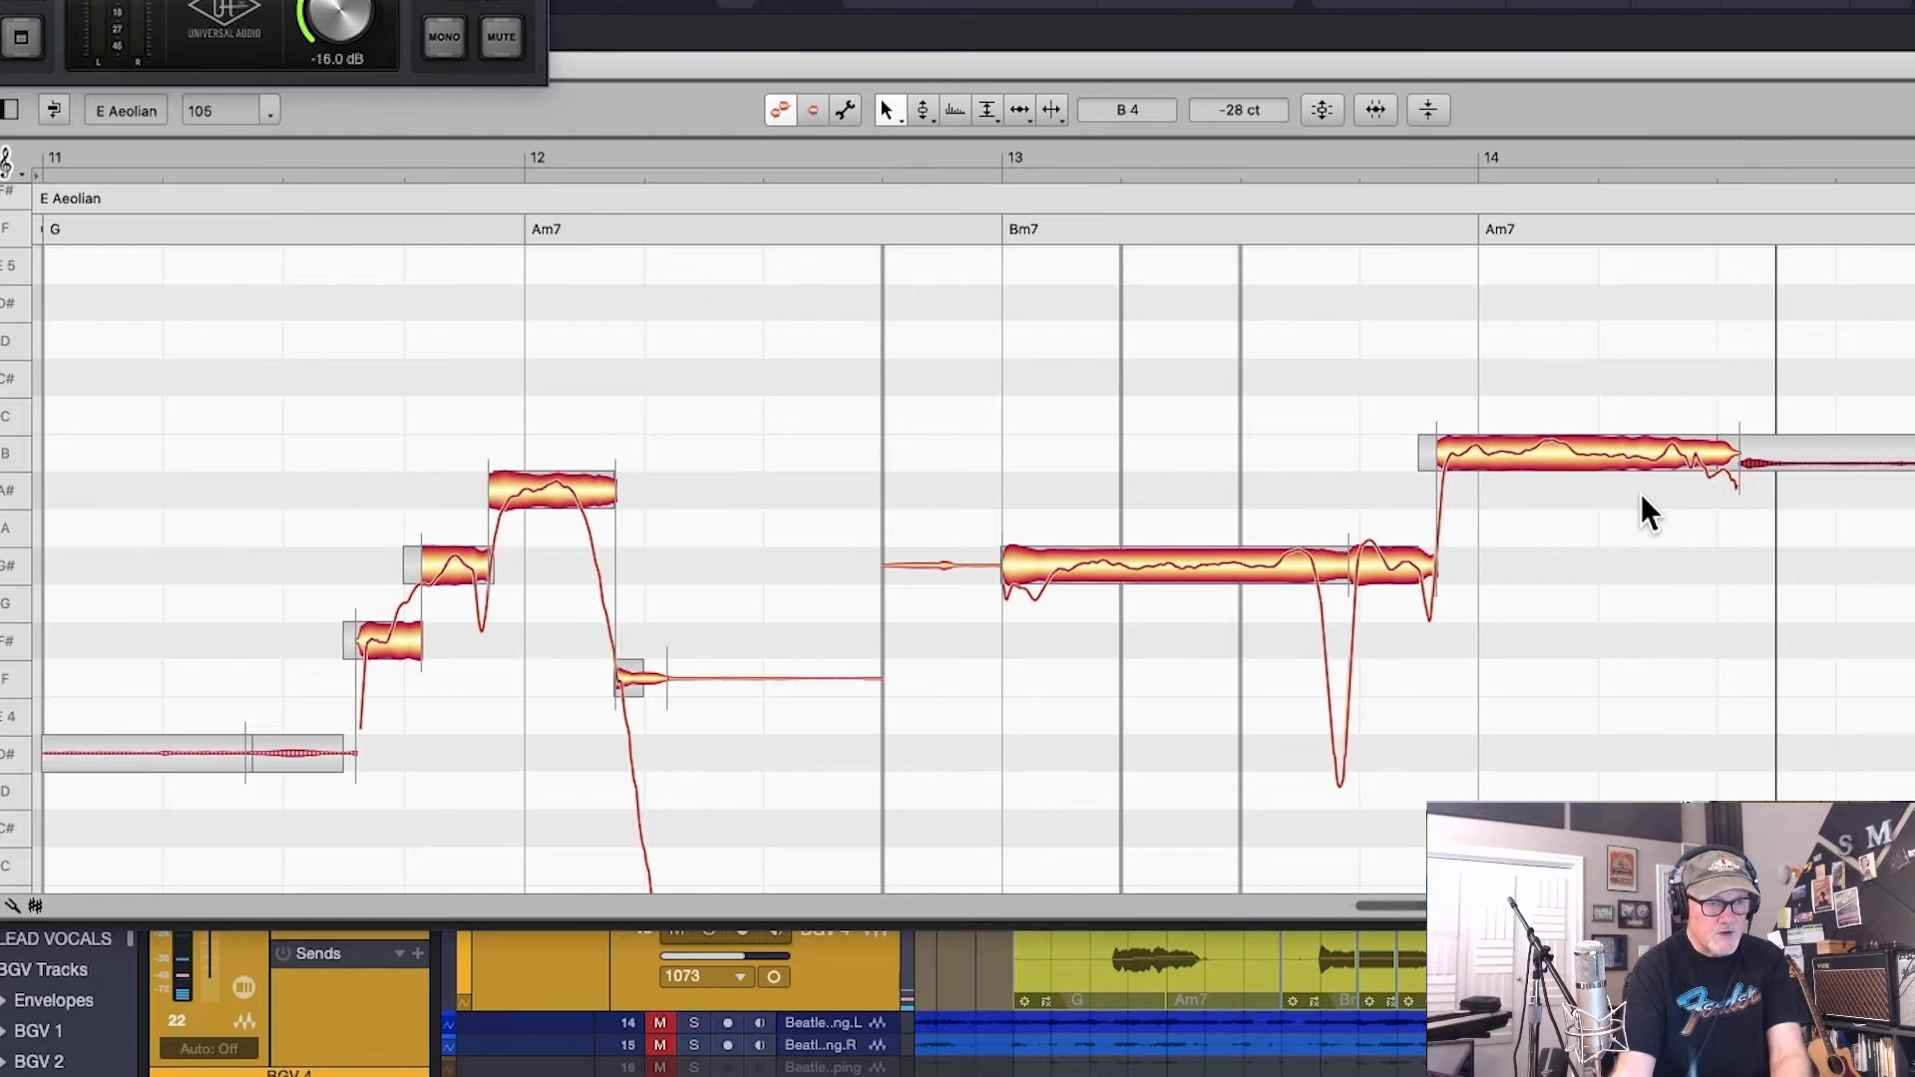
drag(1395, 577, 1399, 379)
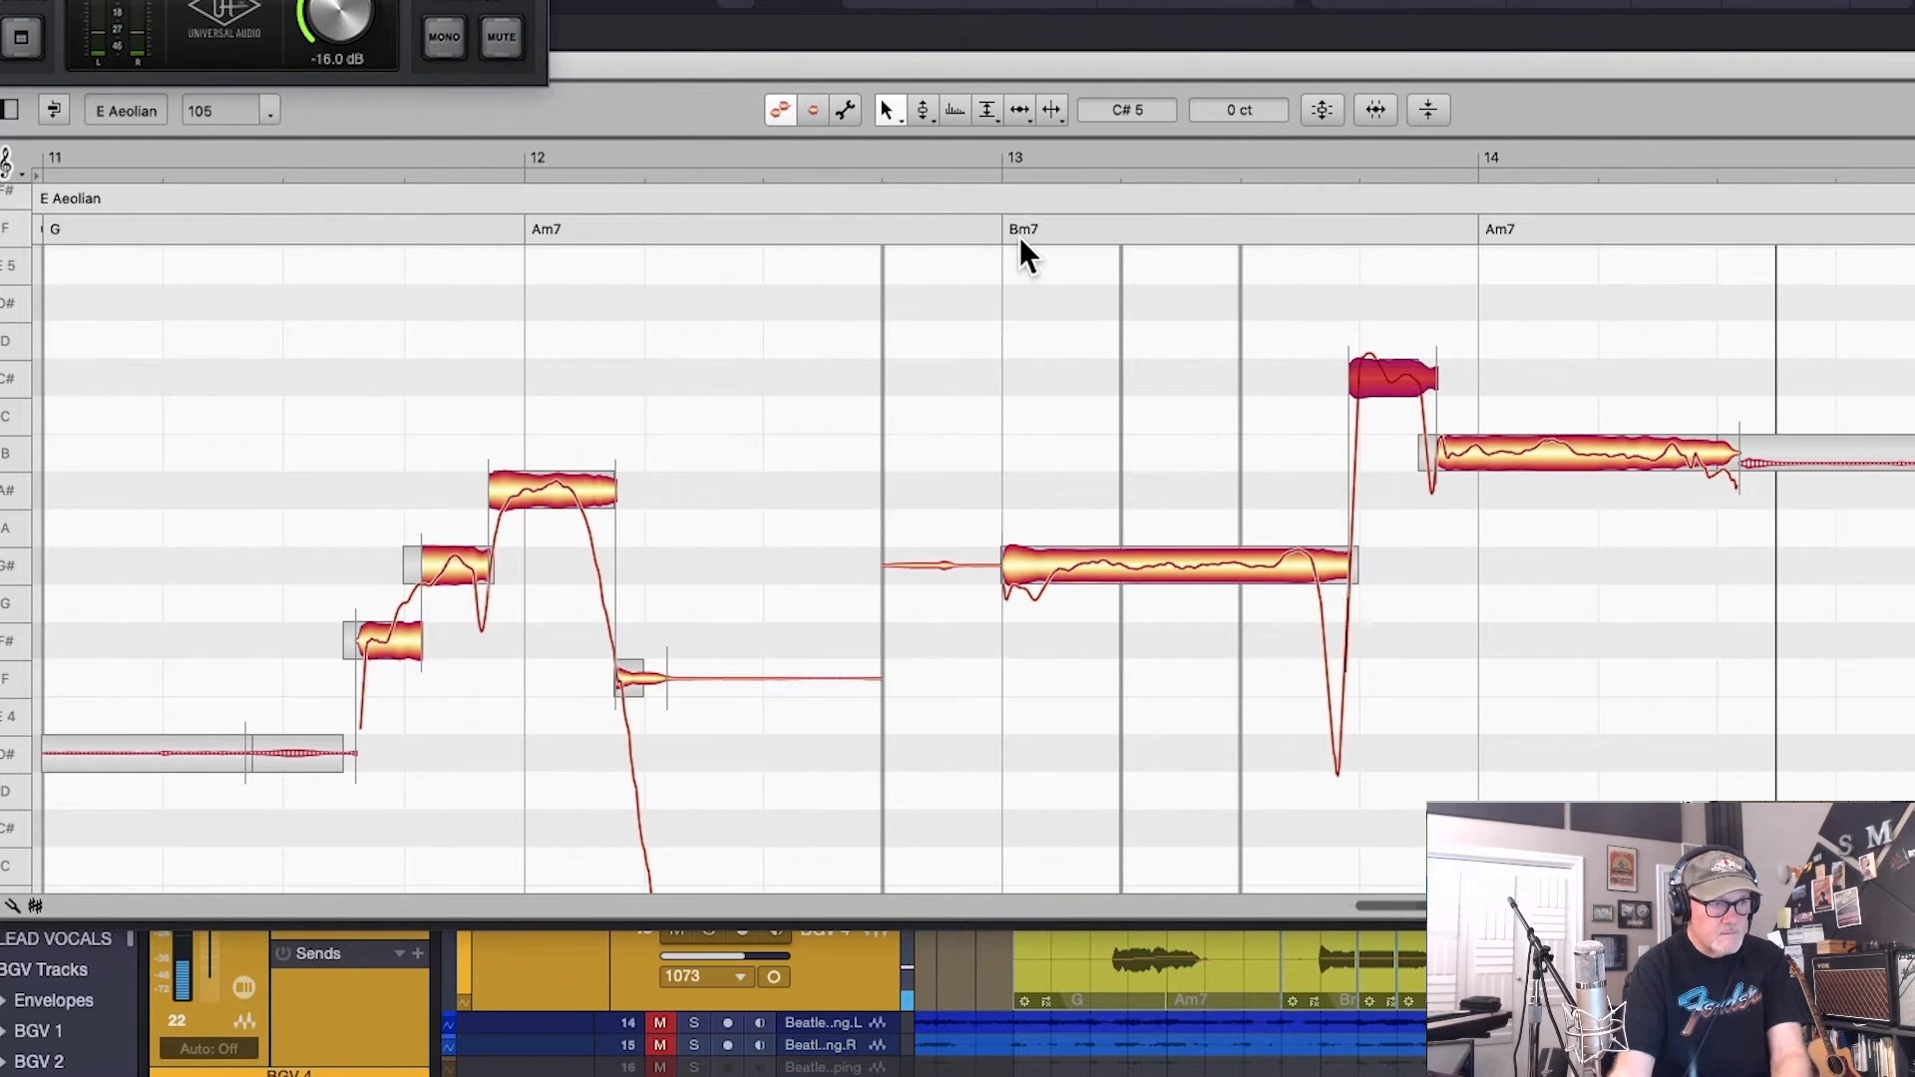
key(space)
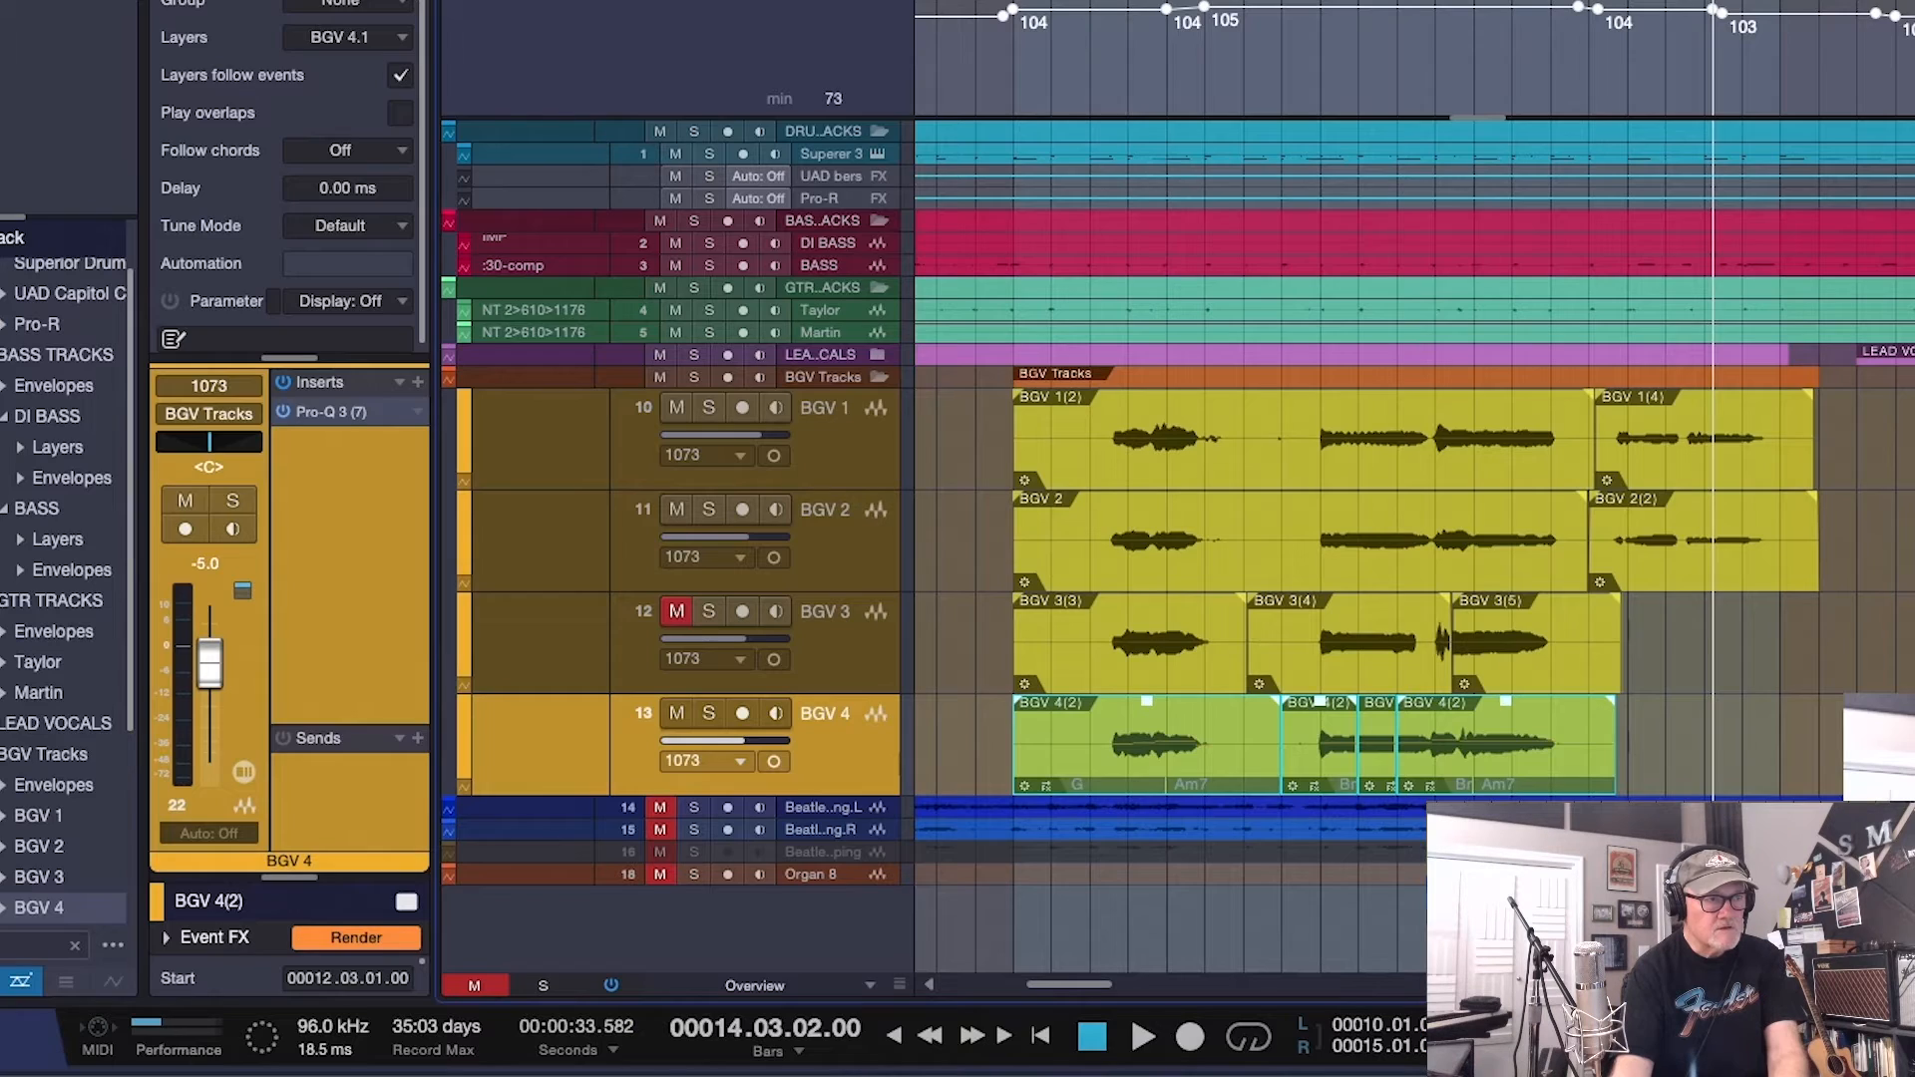
Enlarge the BGV Tracks folder track and play the backing vocals soloed from just before the chorus
click(955, 4)
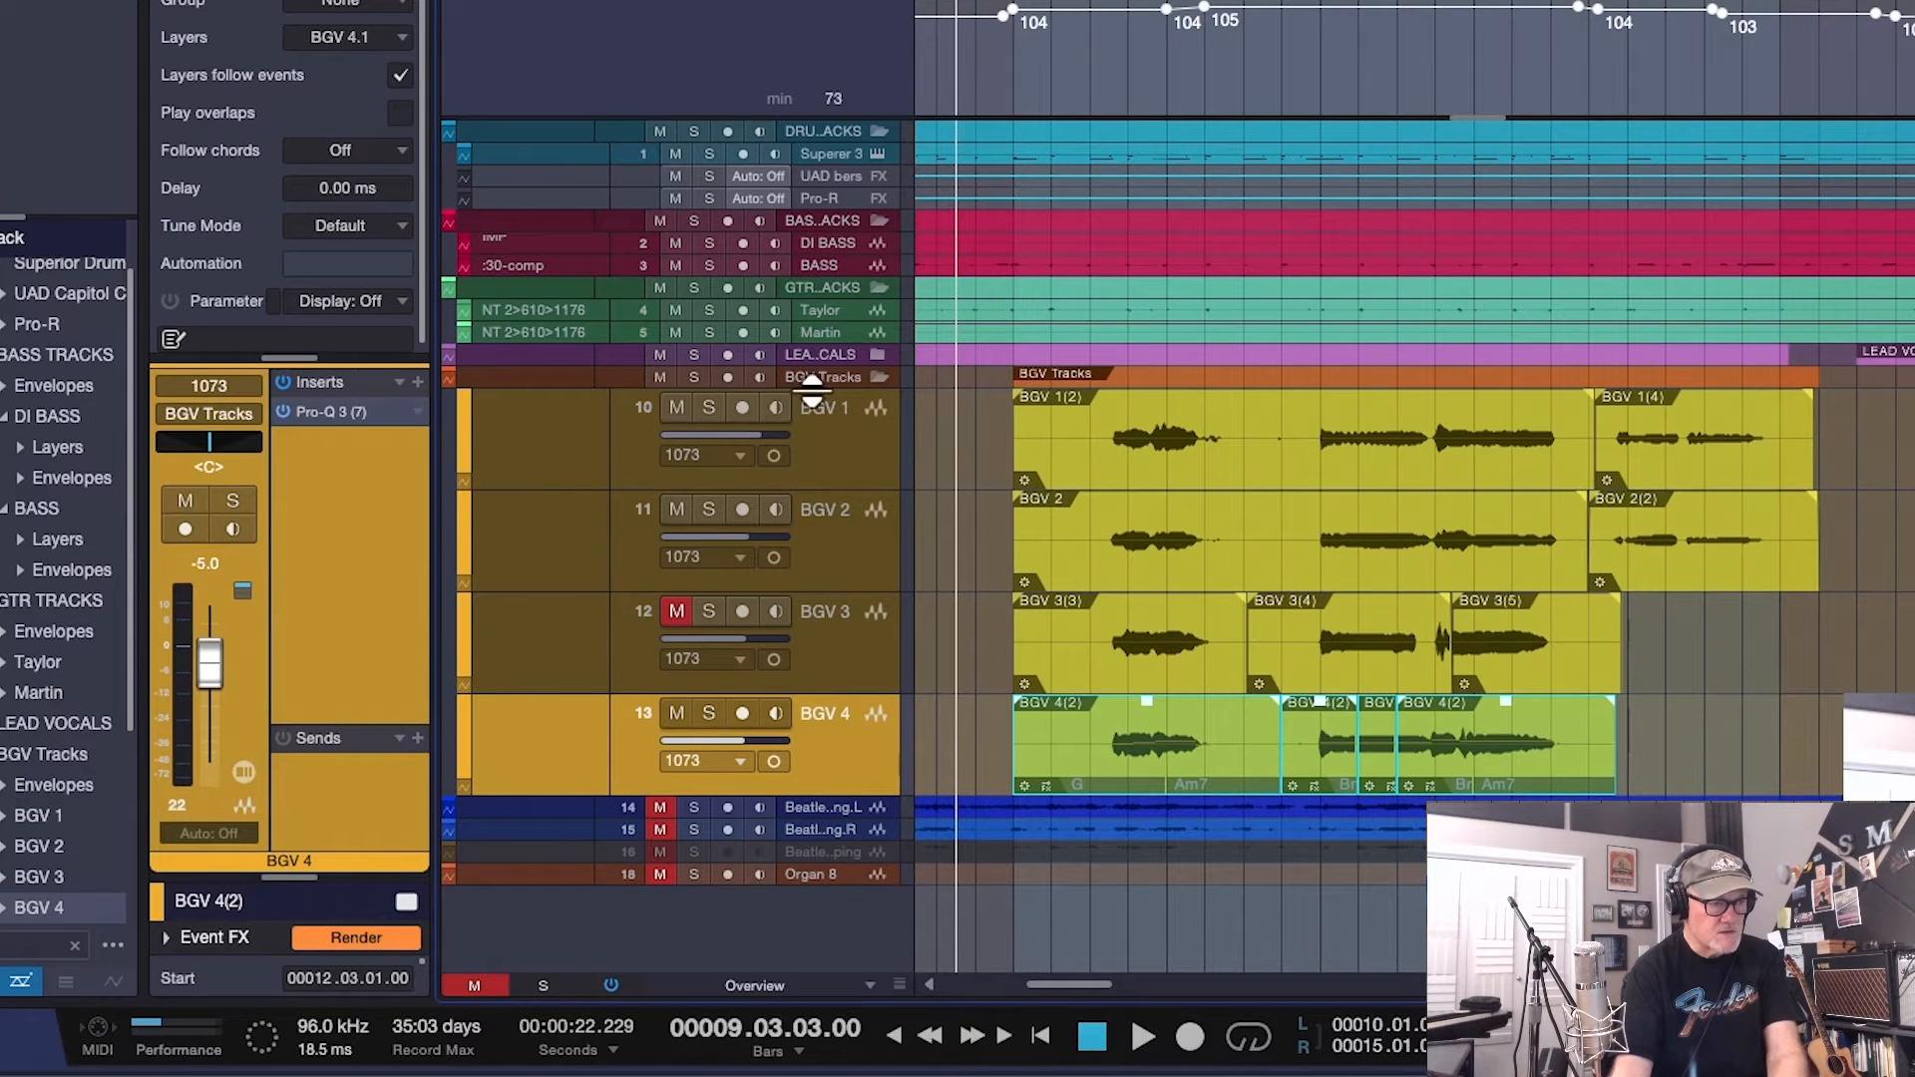
drag(808, 391, 810, 422)
click(693, 391)
key(space)
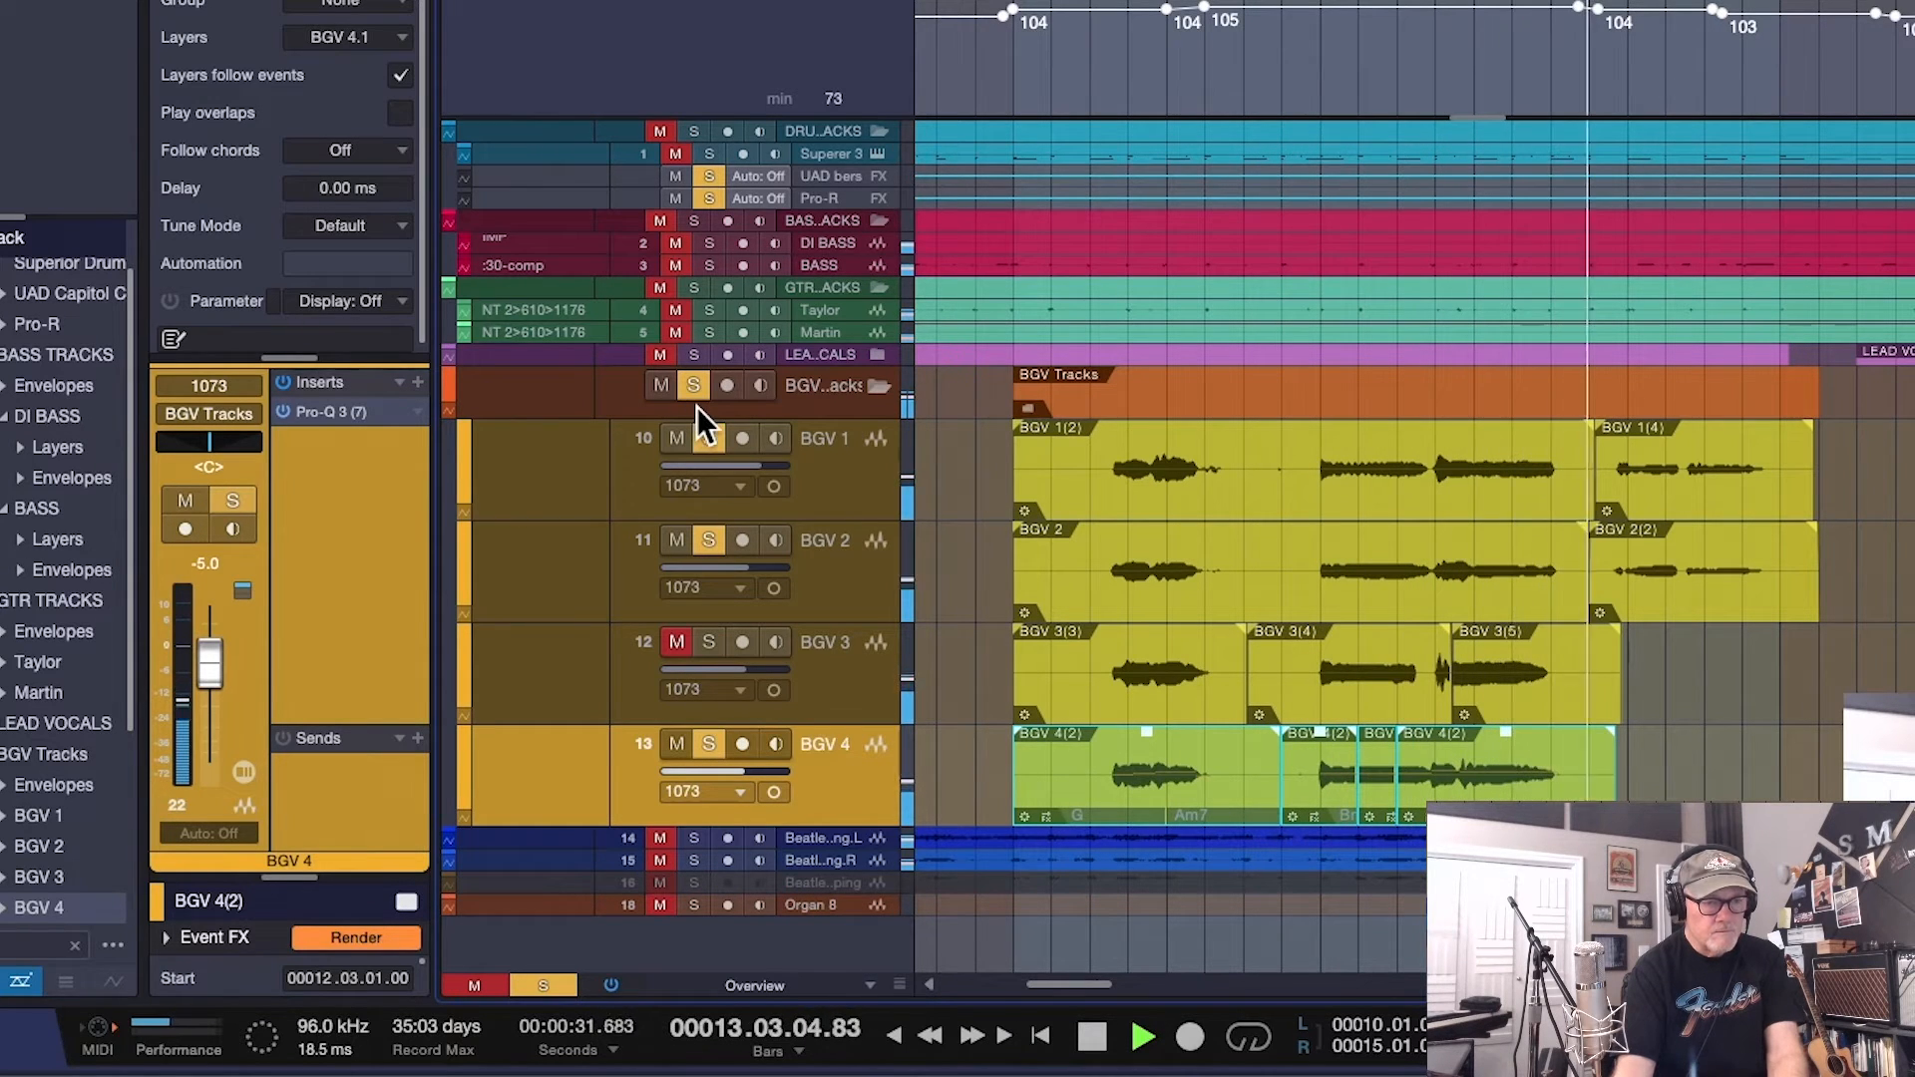
click(709, 438)
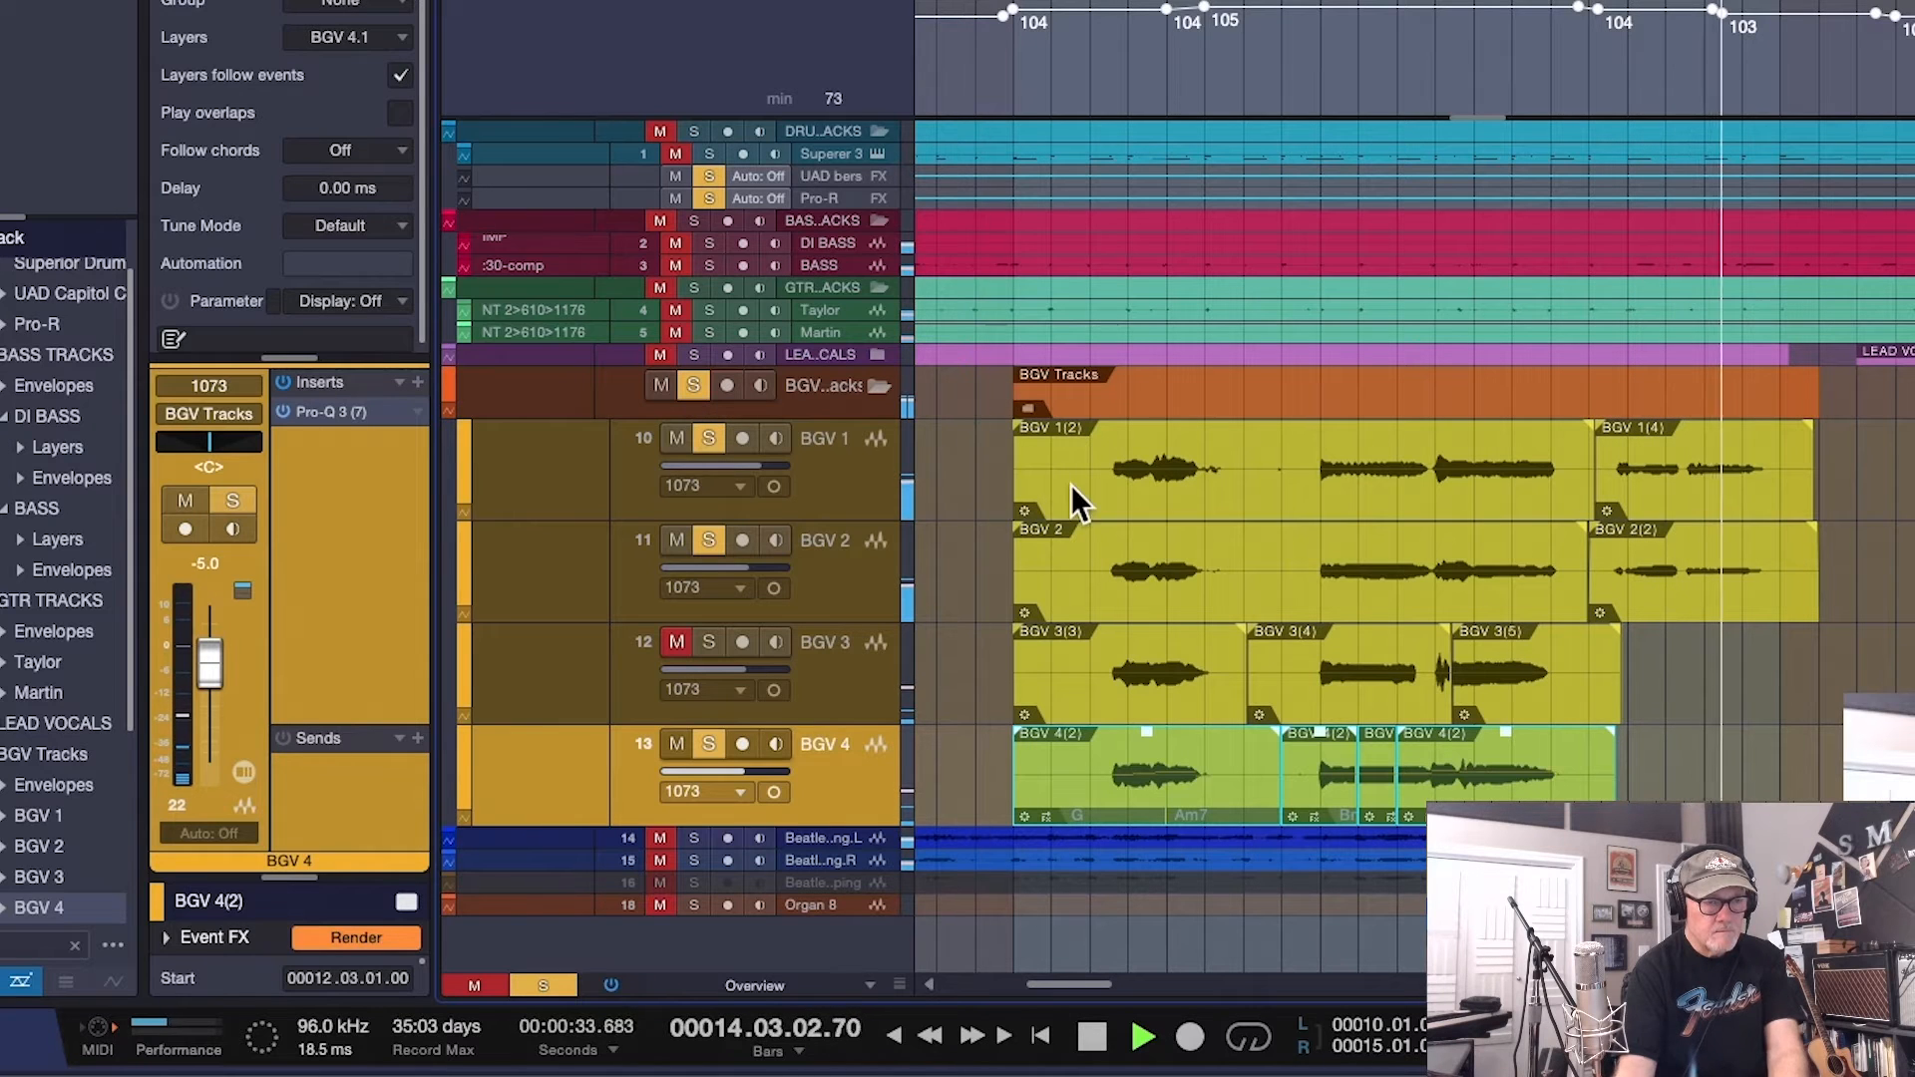
key(space)
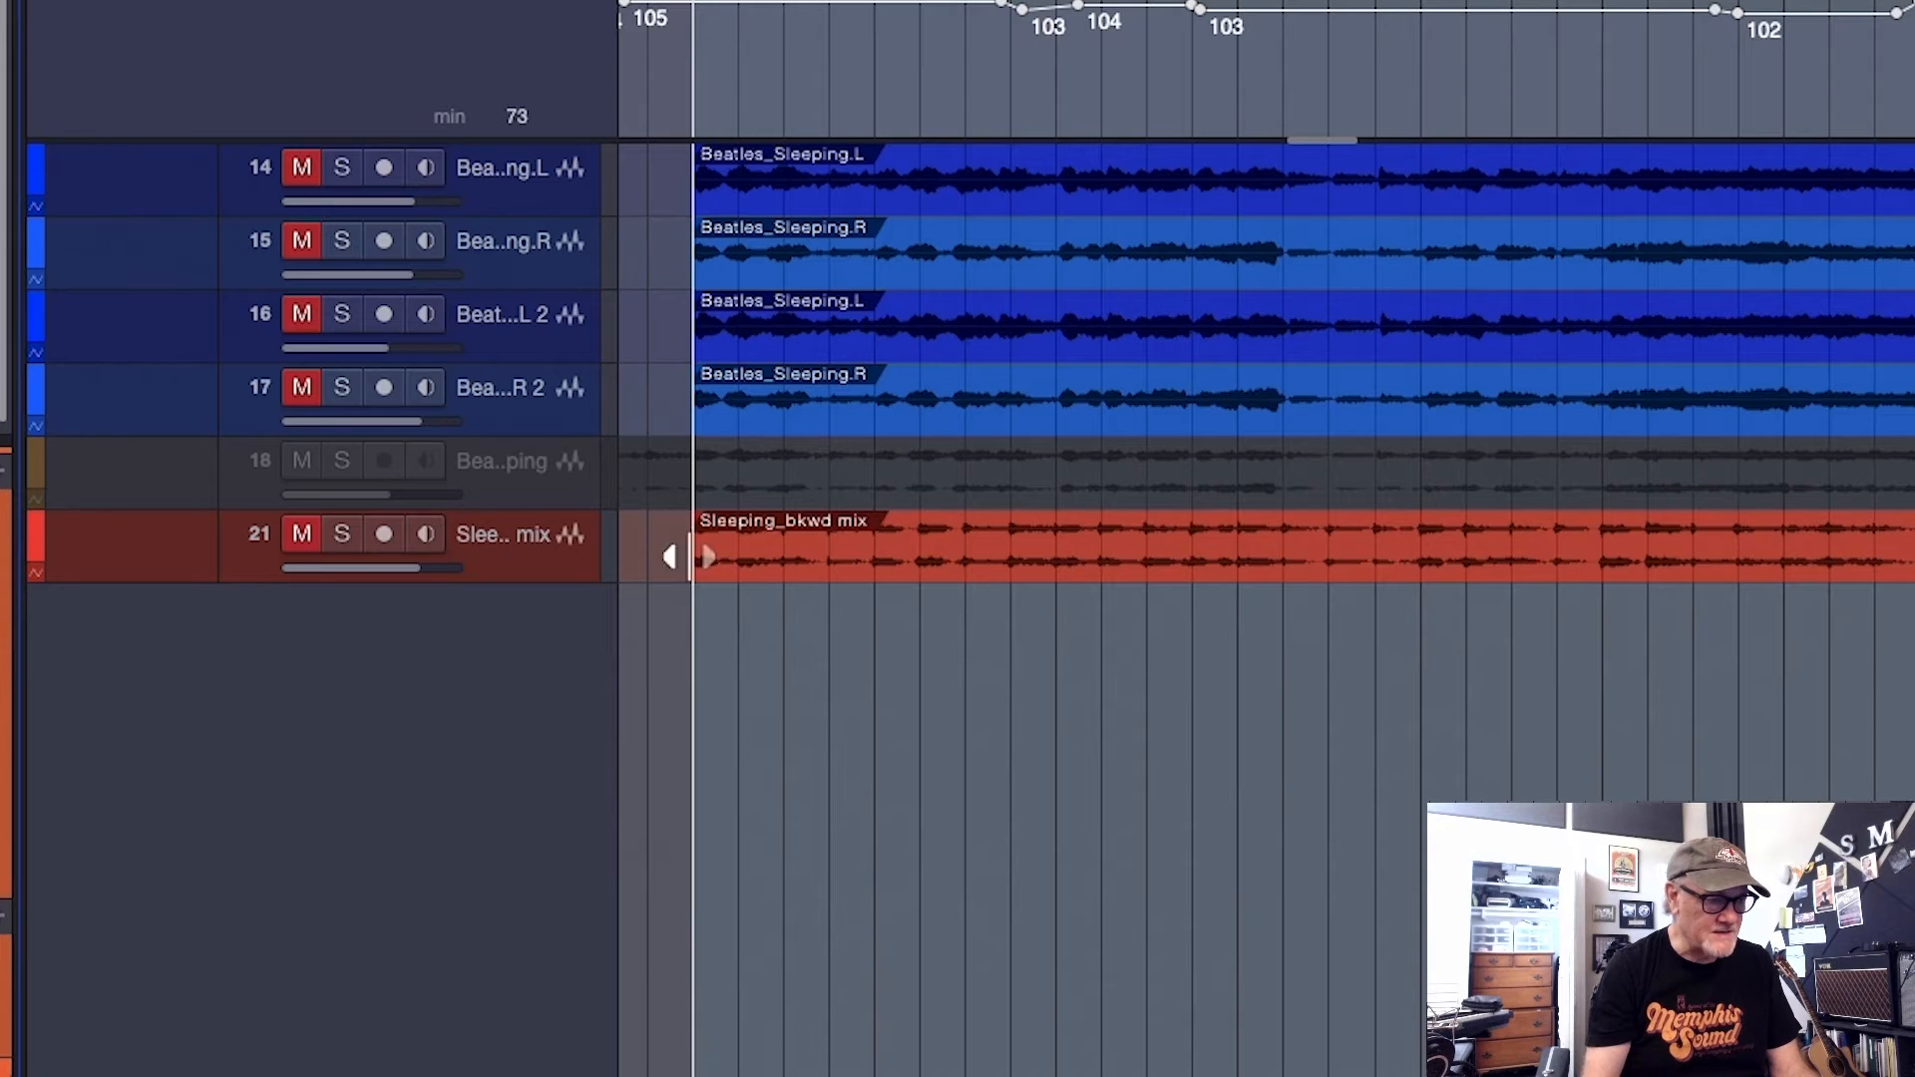
Hide the disabled track 18 and reverse the duplicate Beatles_Sleeping.L and Beatles_Sleeping.R events on tracks 16 and 17
click(165, 491)
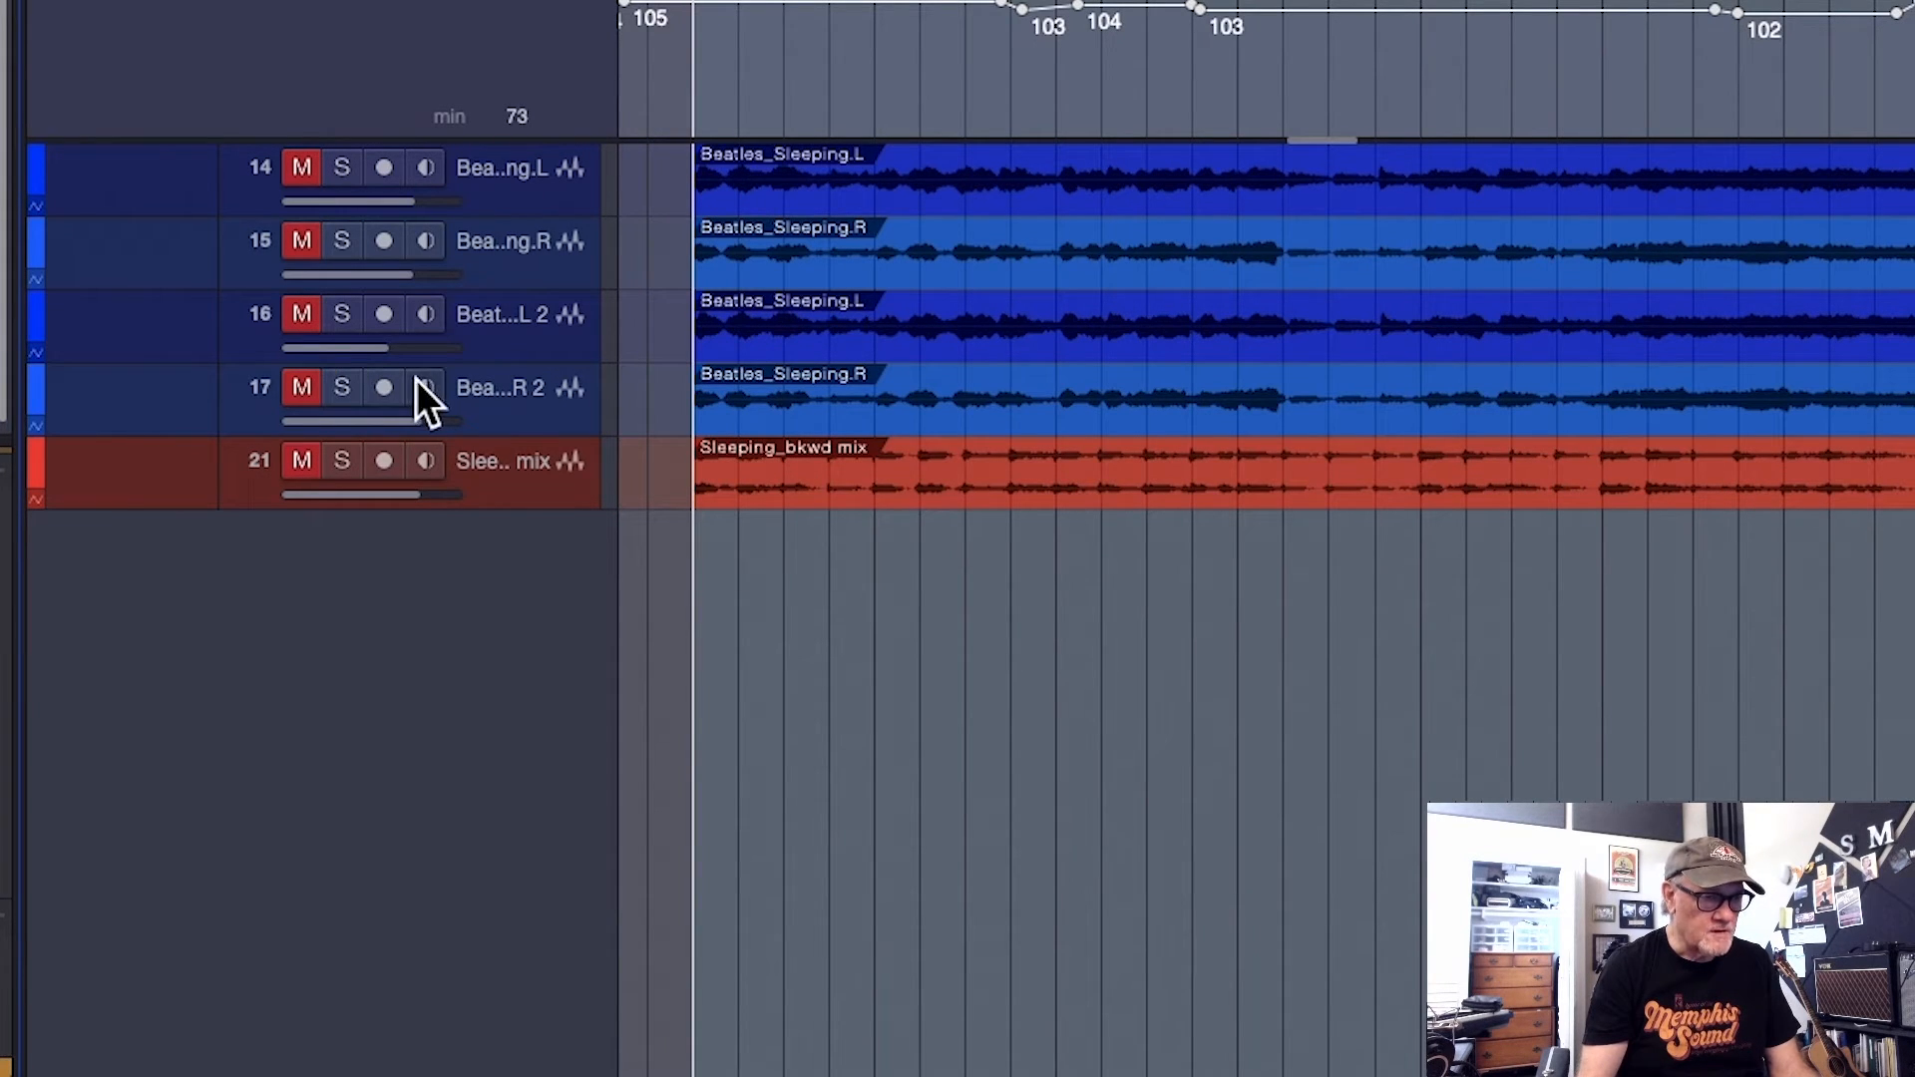
click(1286, 341)
key(super+r)
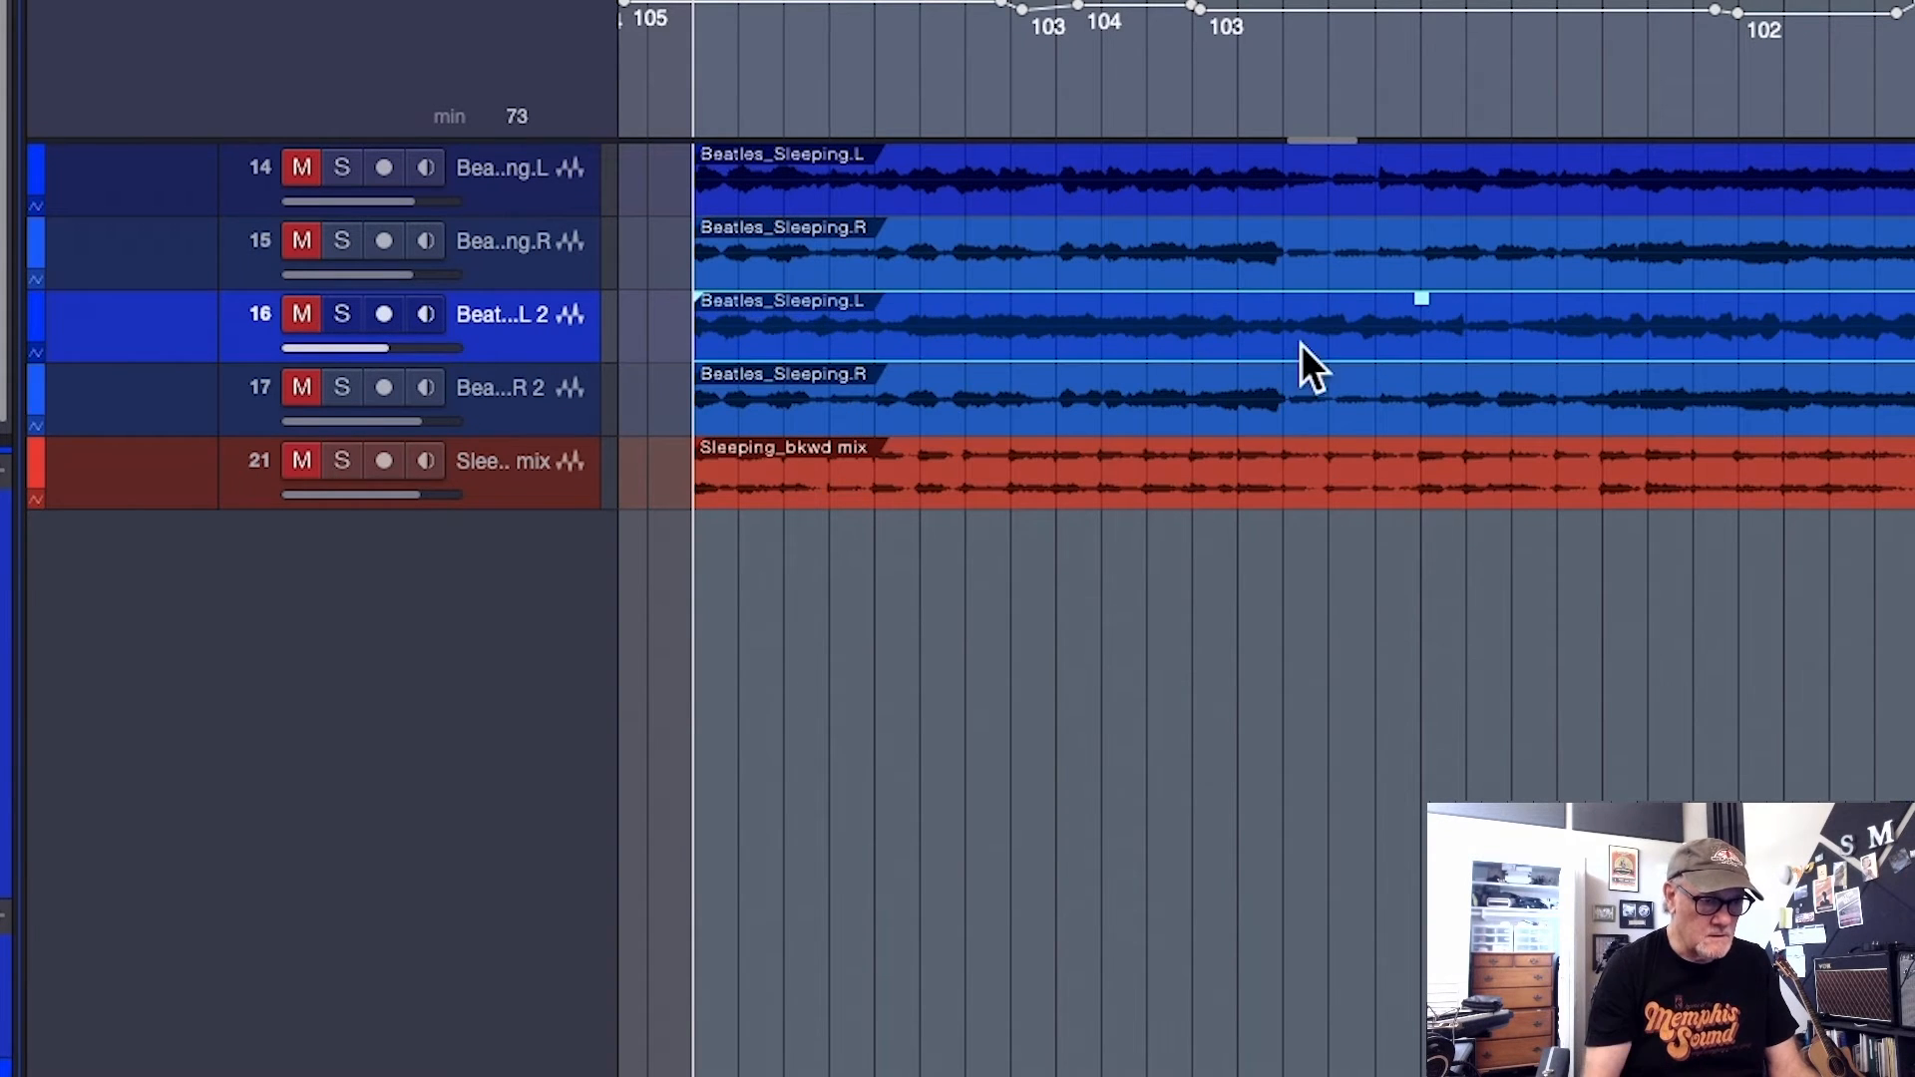
click(1324, 419)
key(super+r)
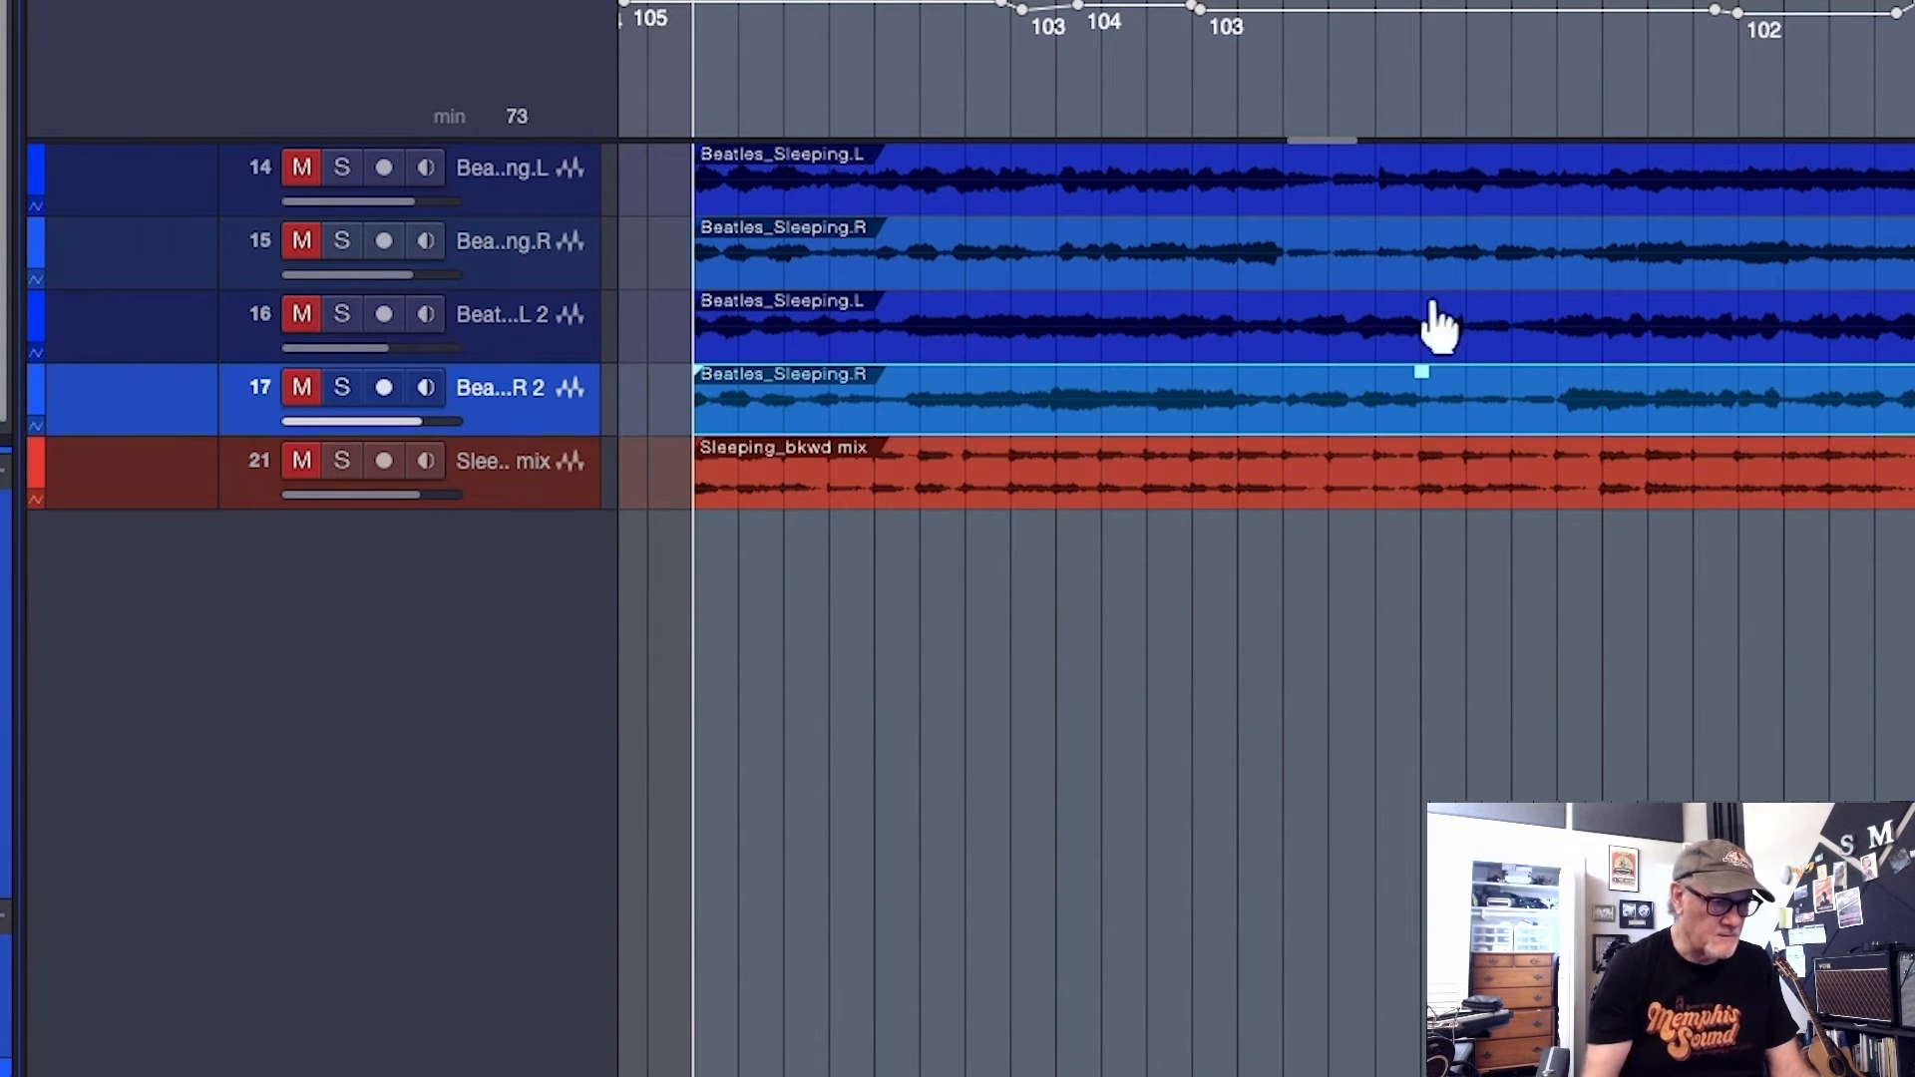
Solo tracks 16 and 17 and play the reversed Beatles reference
click(348, 311)
click(344, 391)
key(space)
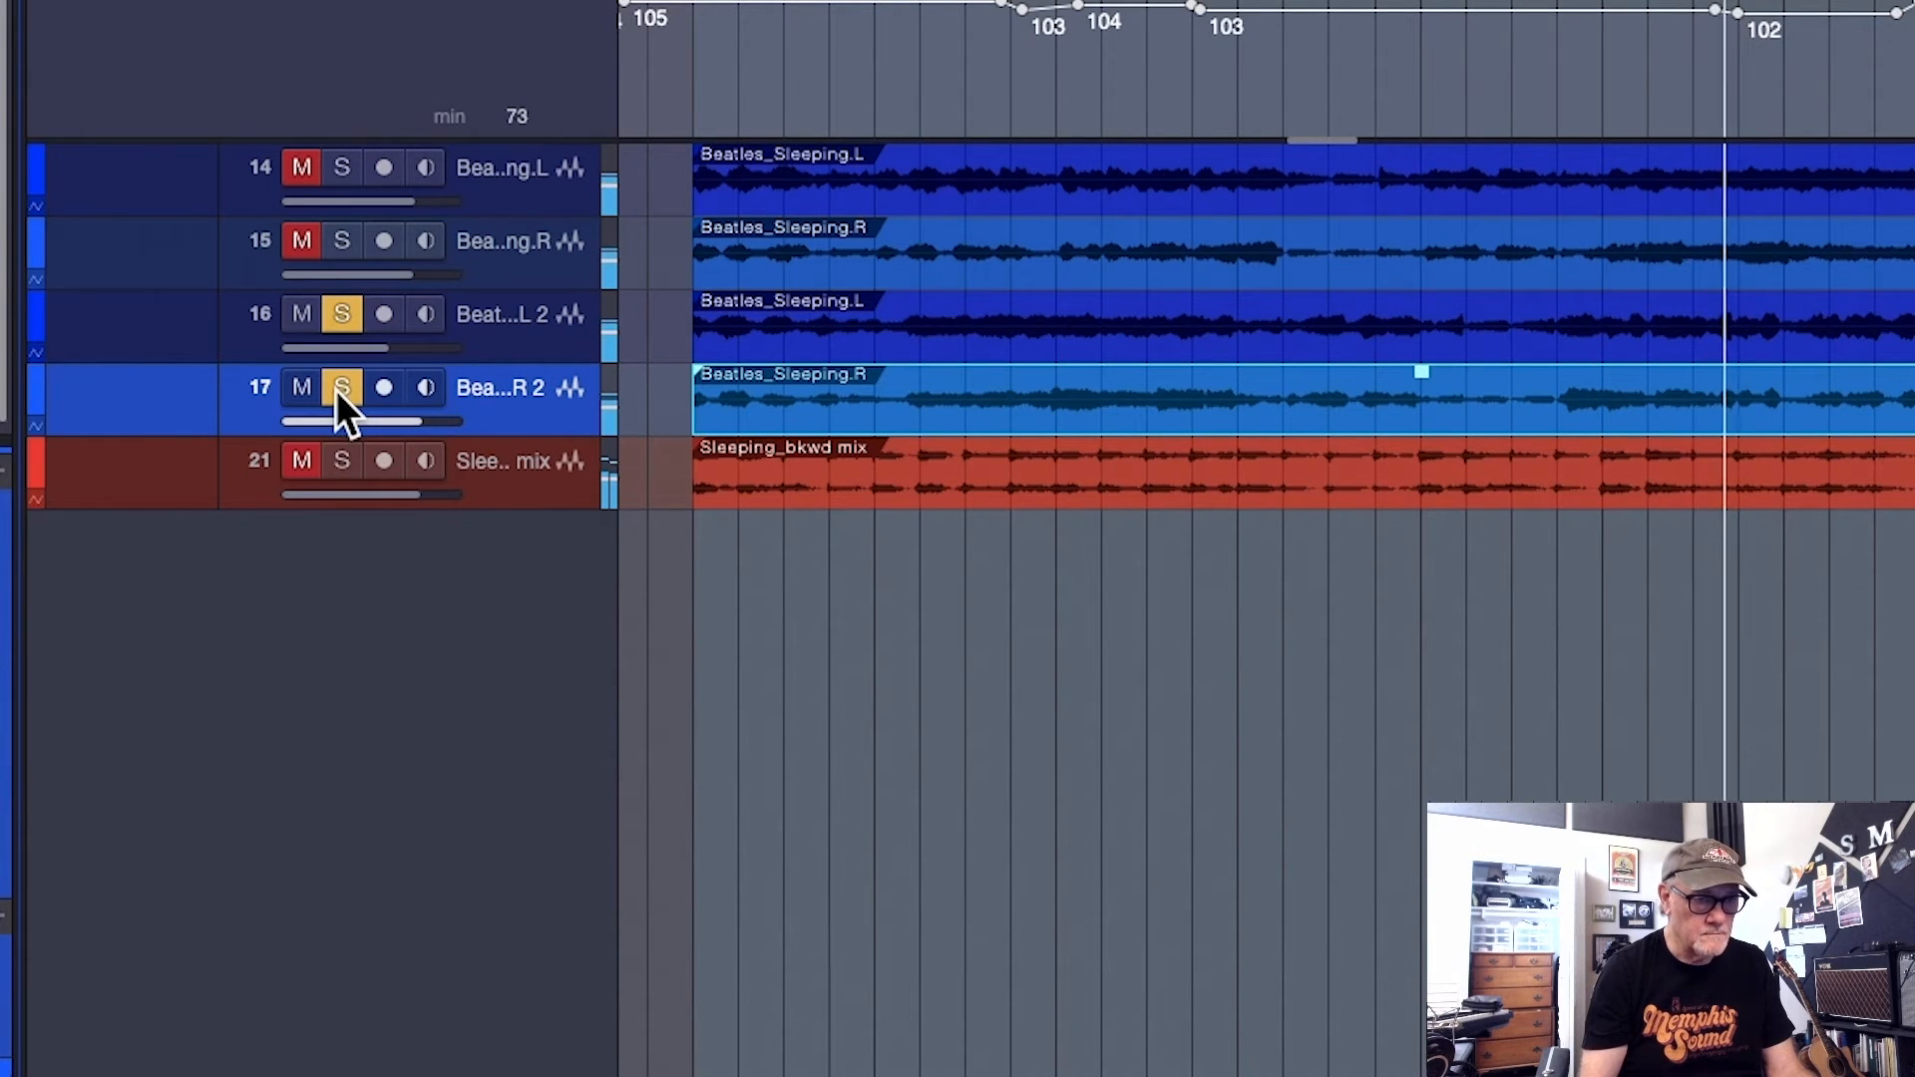
key(space)
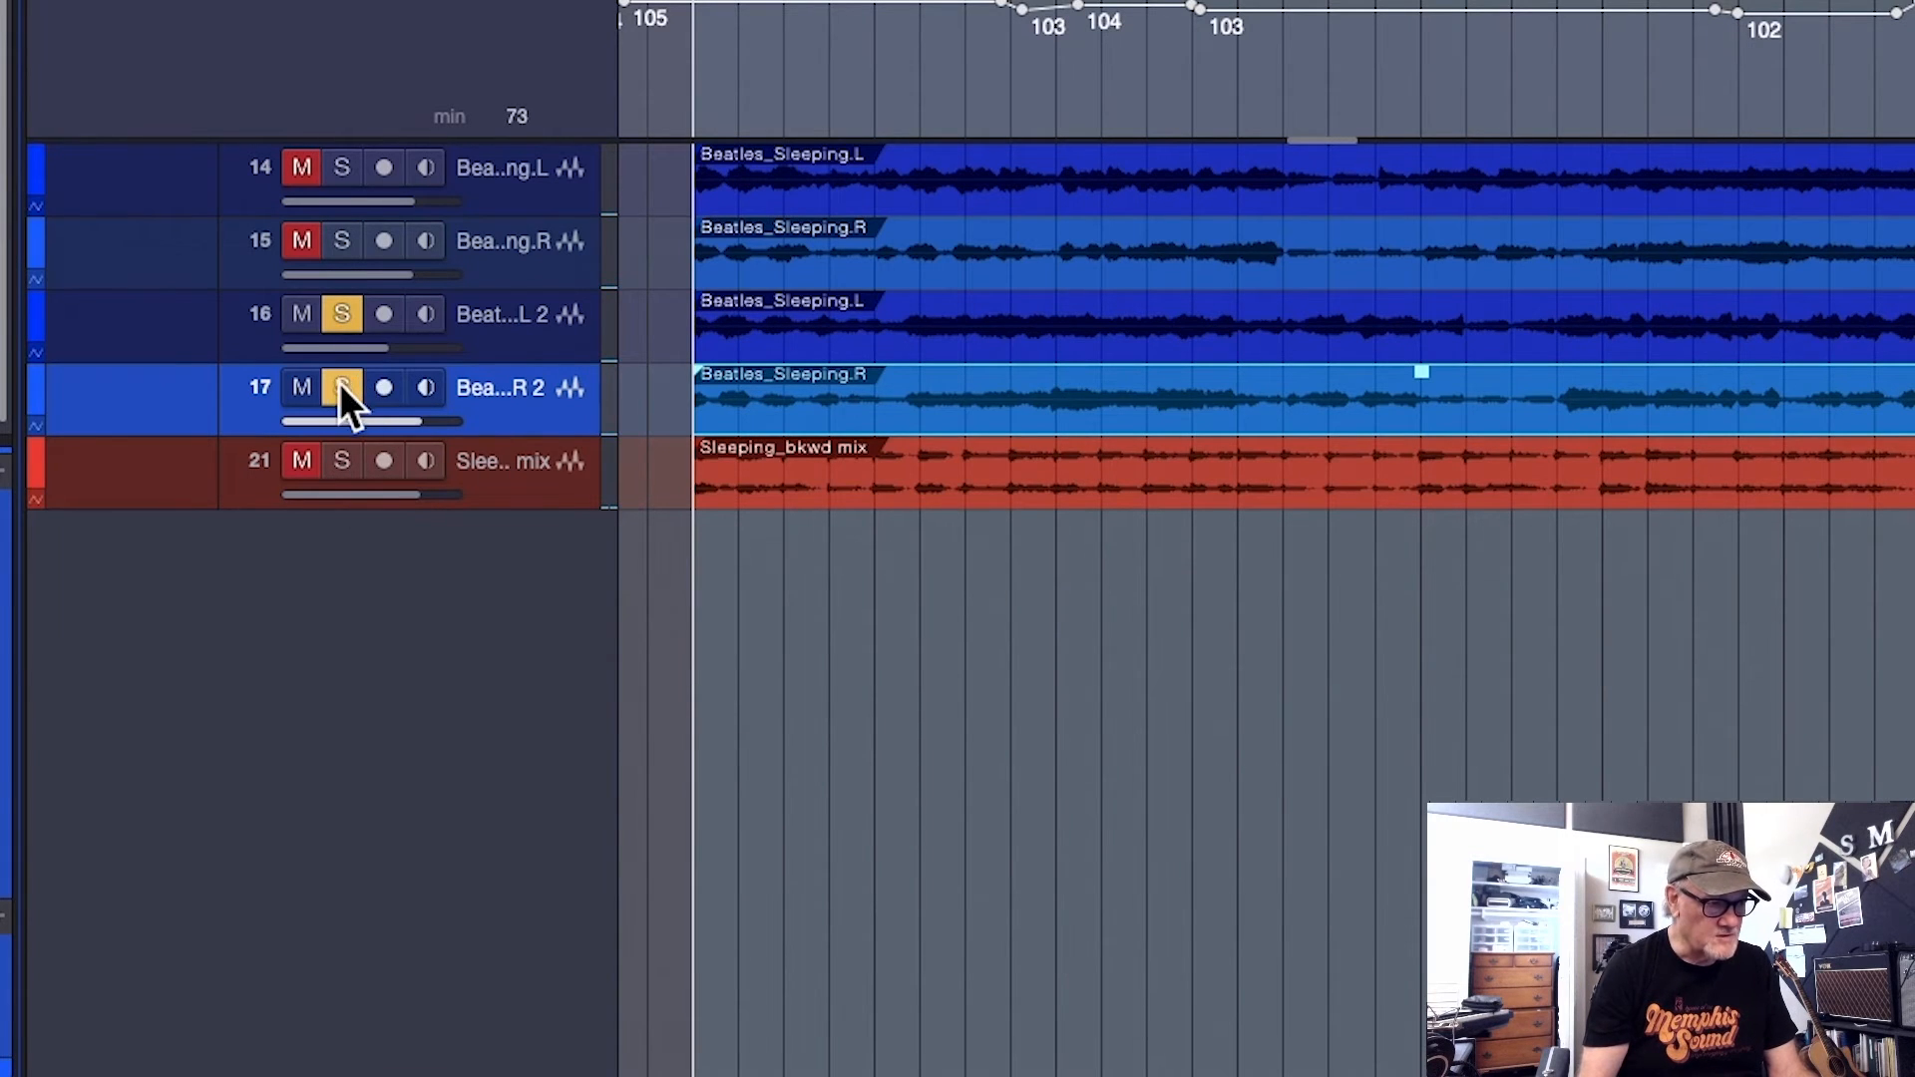
Reverse the Sleeping_bkwd mix event and audition it soloed
click(1213, 491)
key(space)
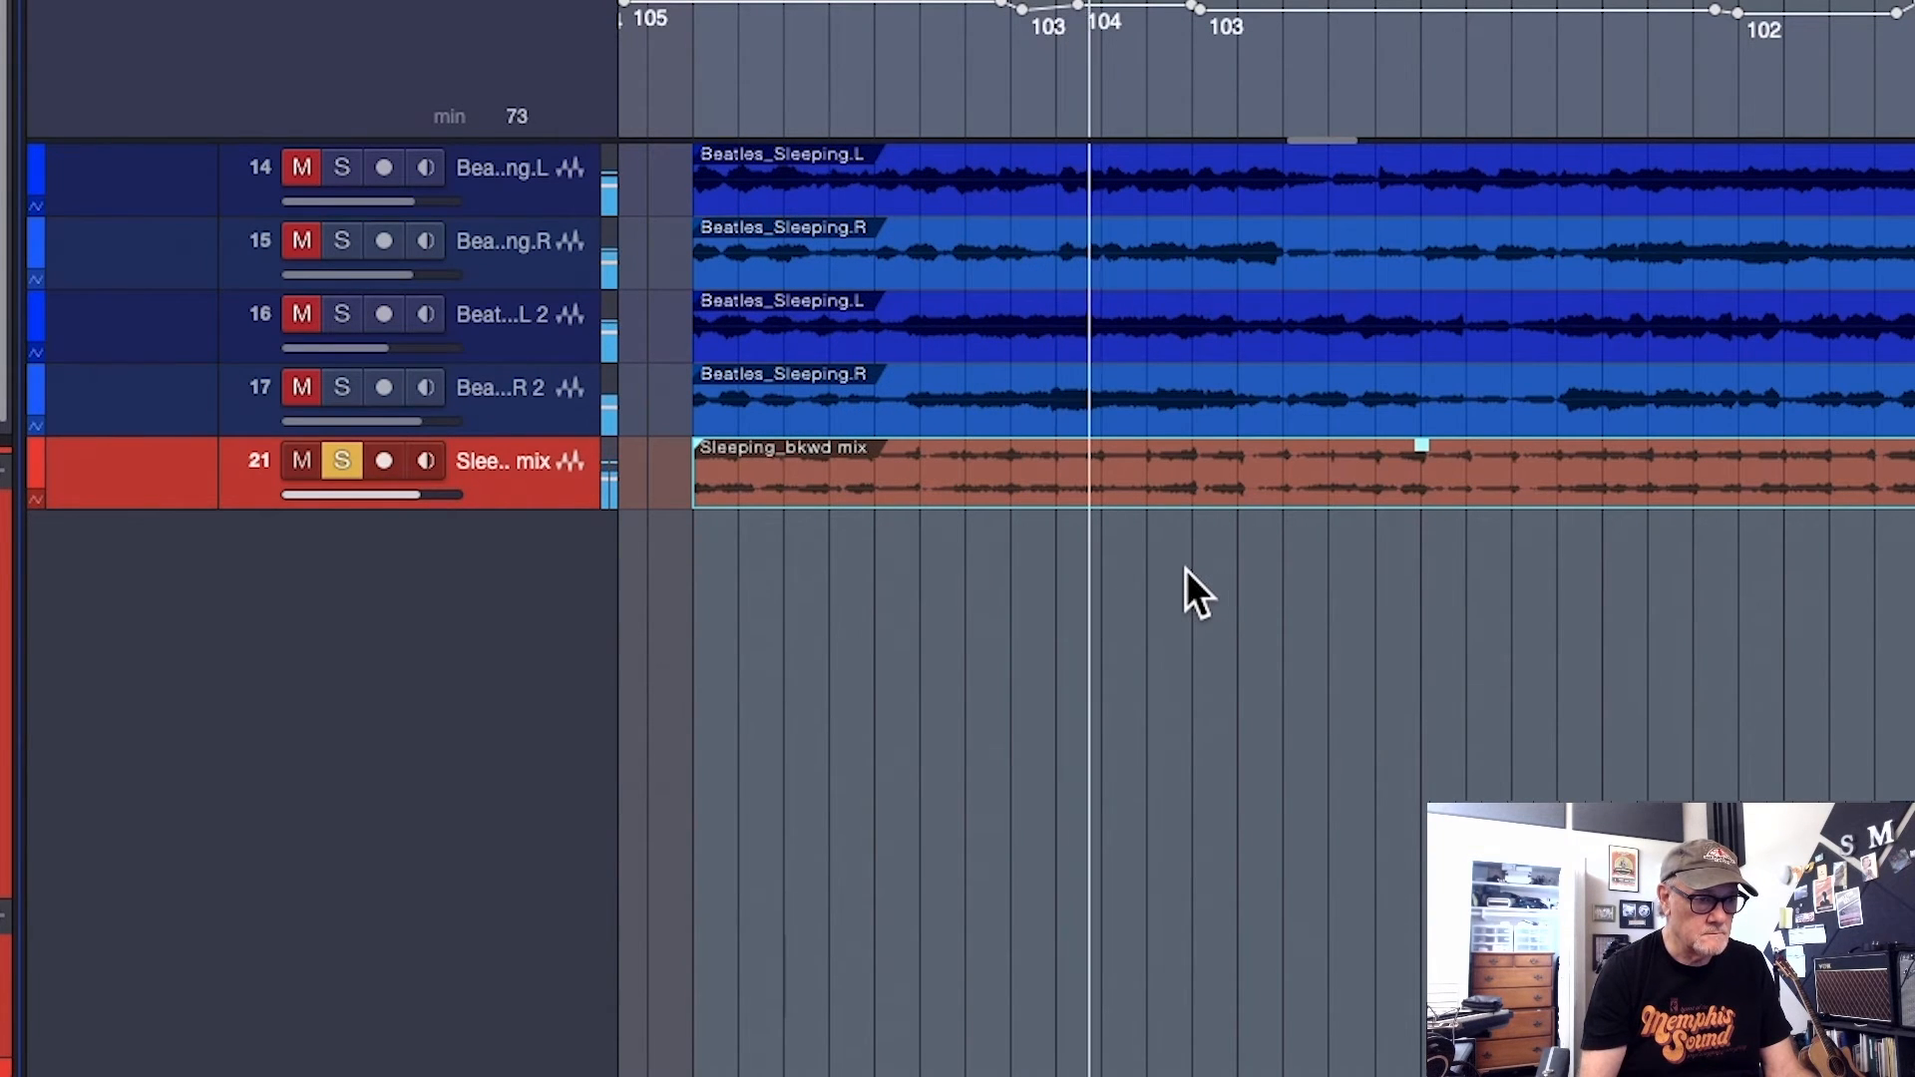
key(space)
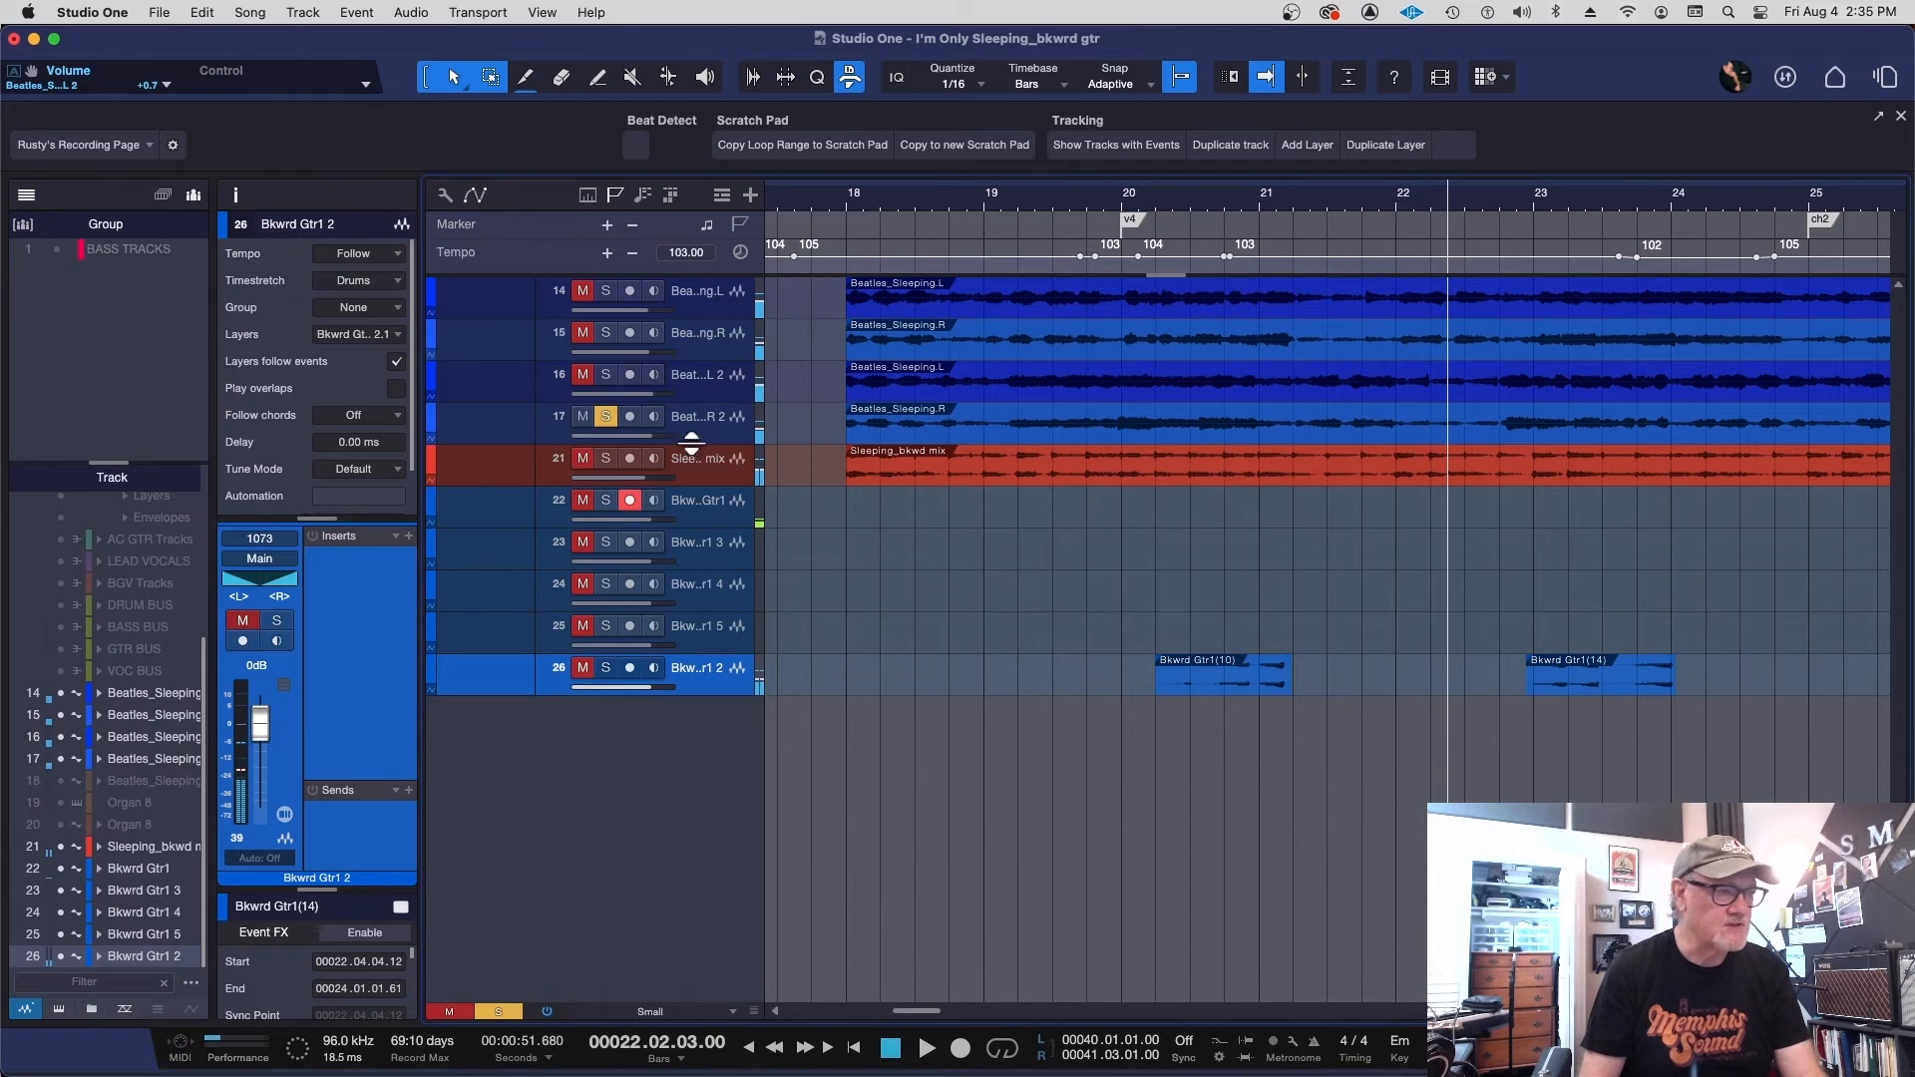
Unsolo track 17 and audition the Bkwrd Gtr1(10) and Bkwrd Gtr1(14) events within the full song after marker v4
click(605, 415)
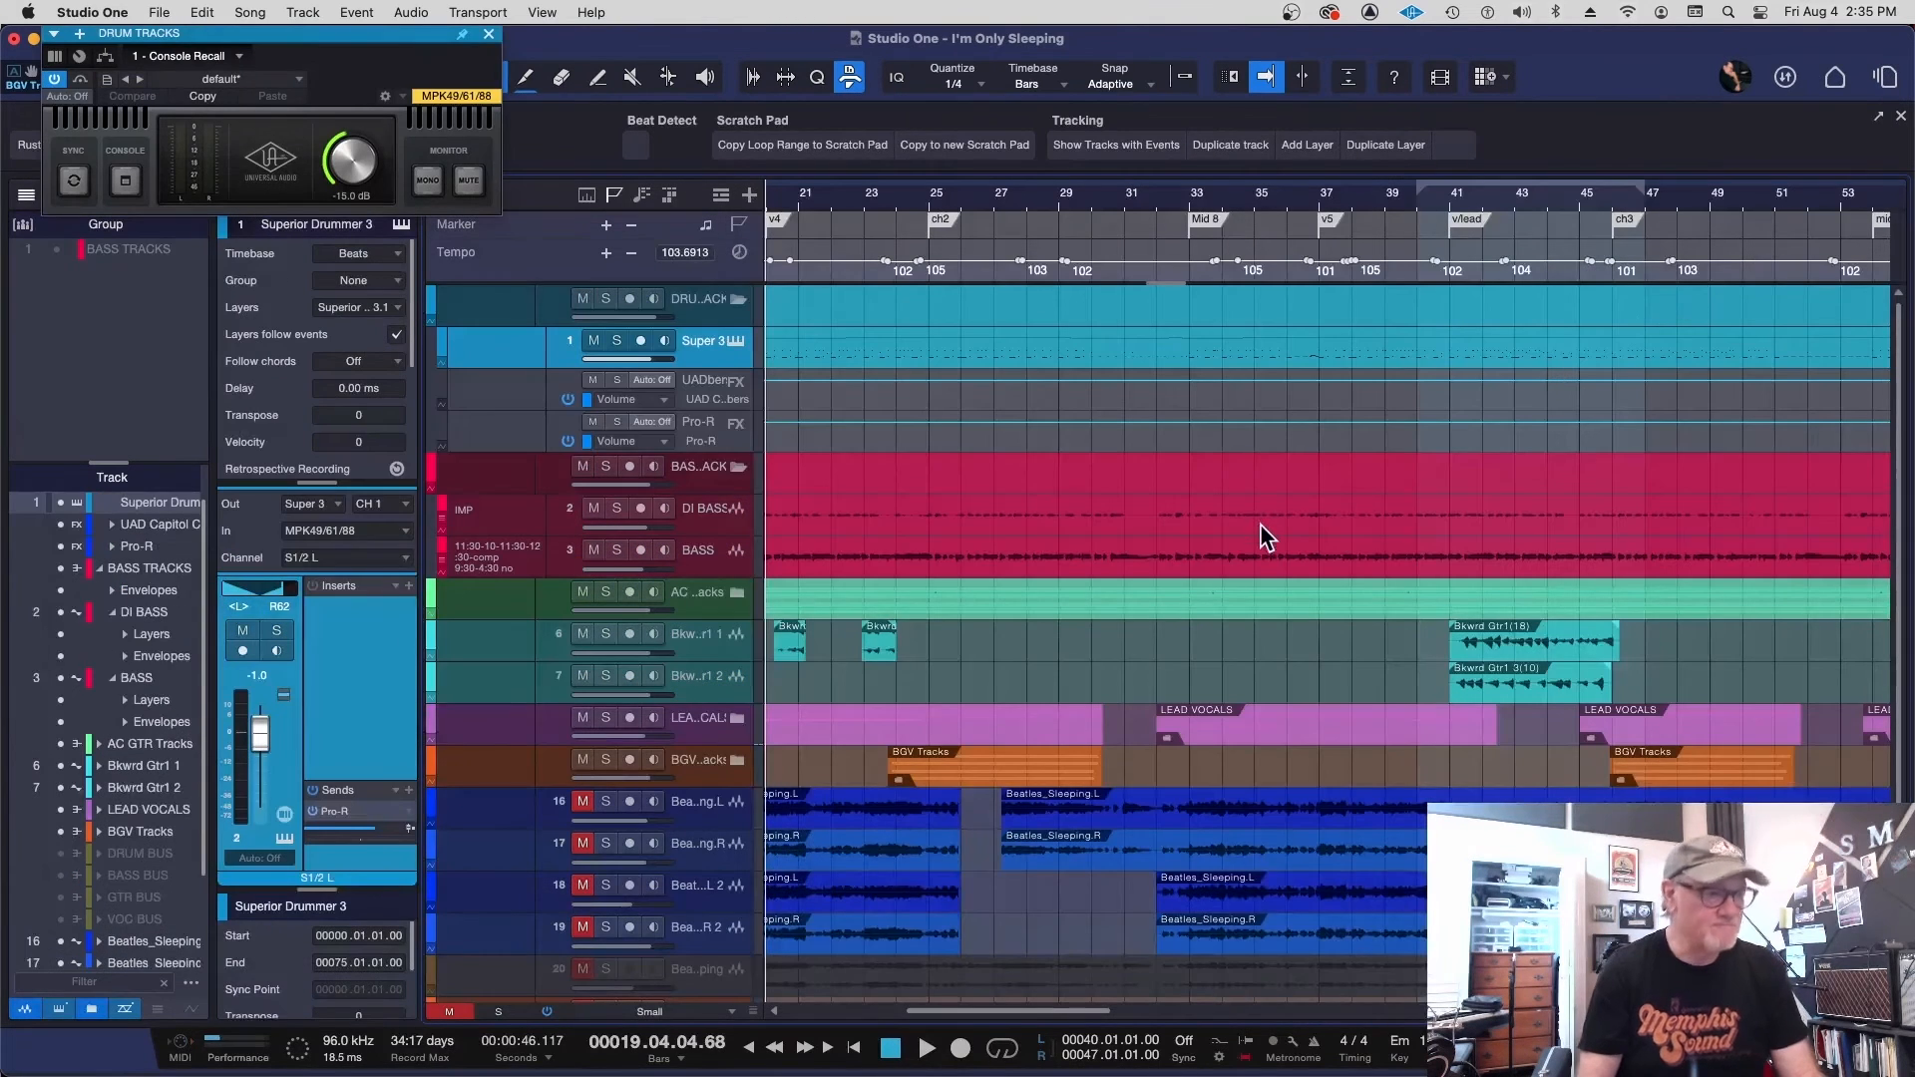
scroll(1197, 469, left, 5)
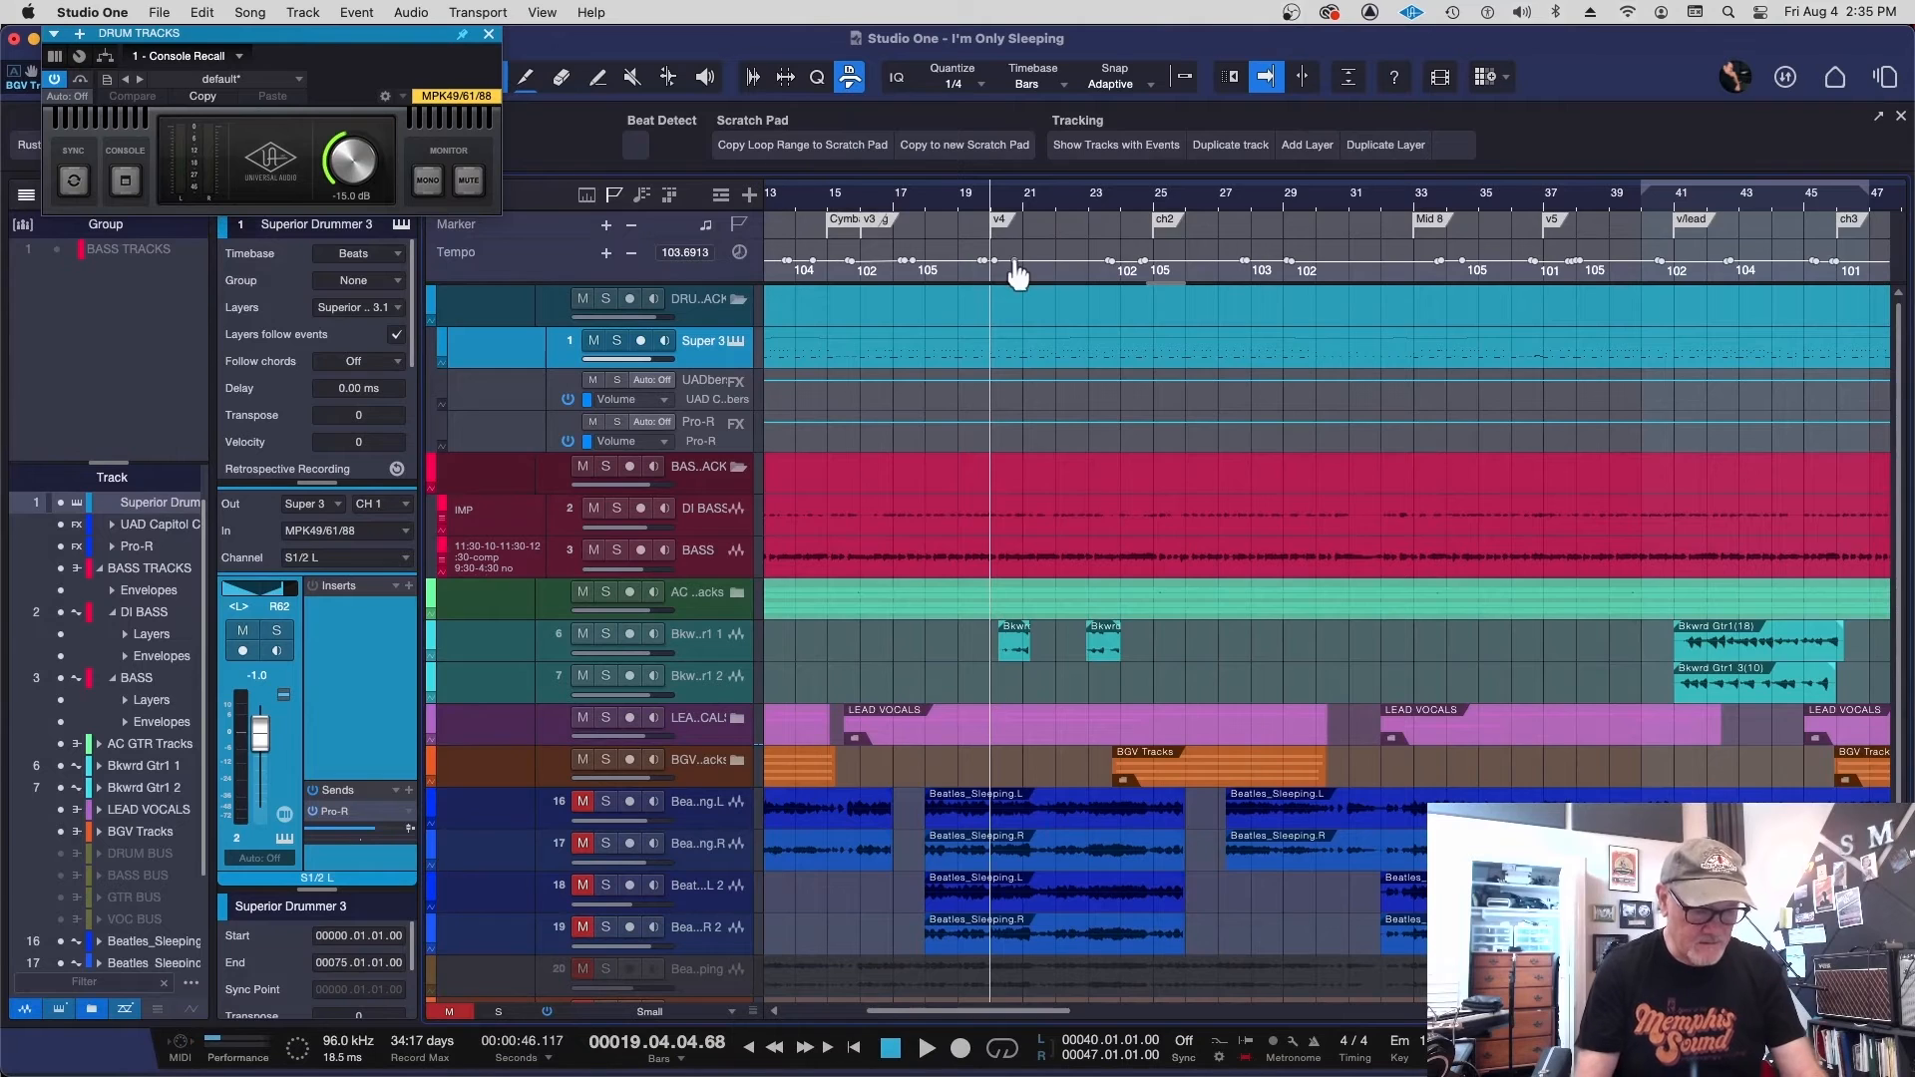
key(e)
key(e)
click(971, 200)
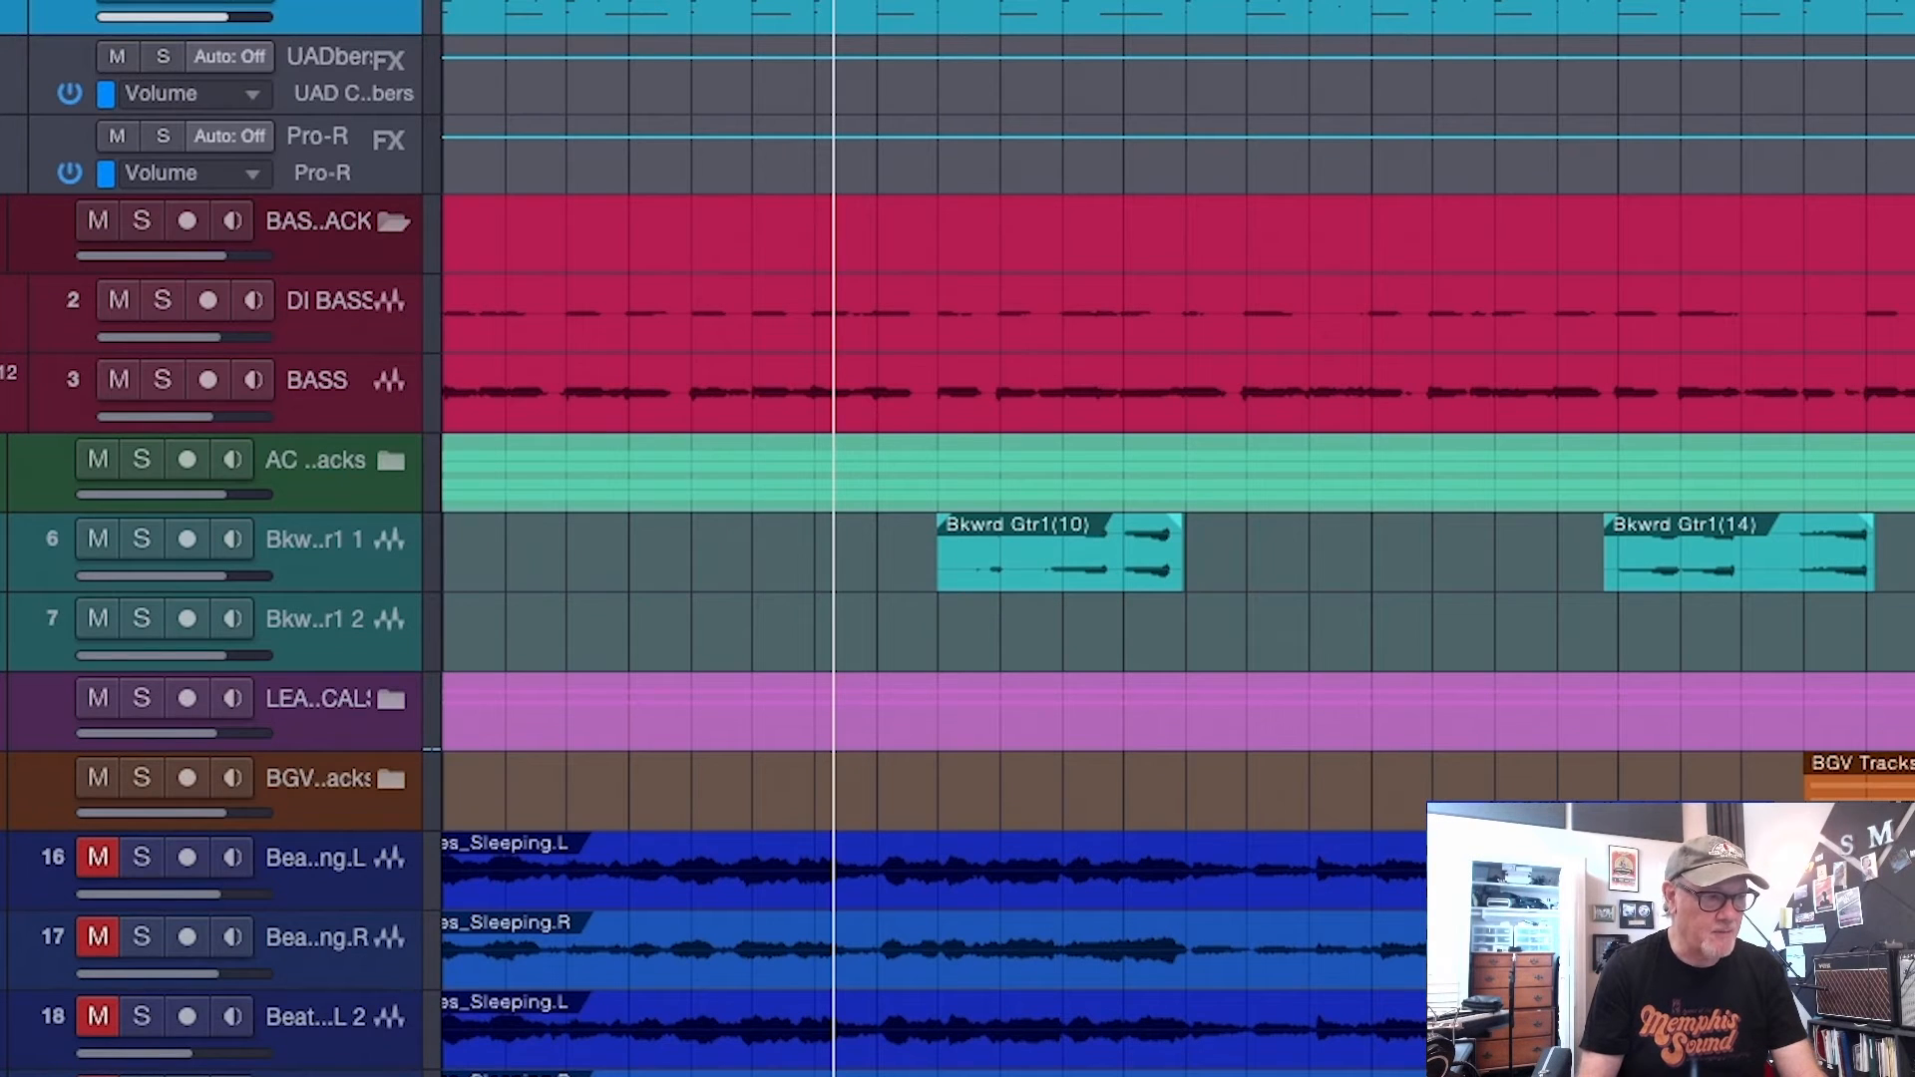
key(space)
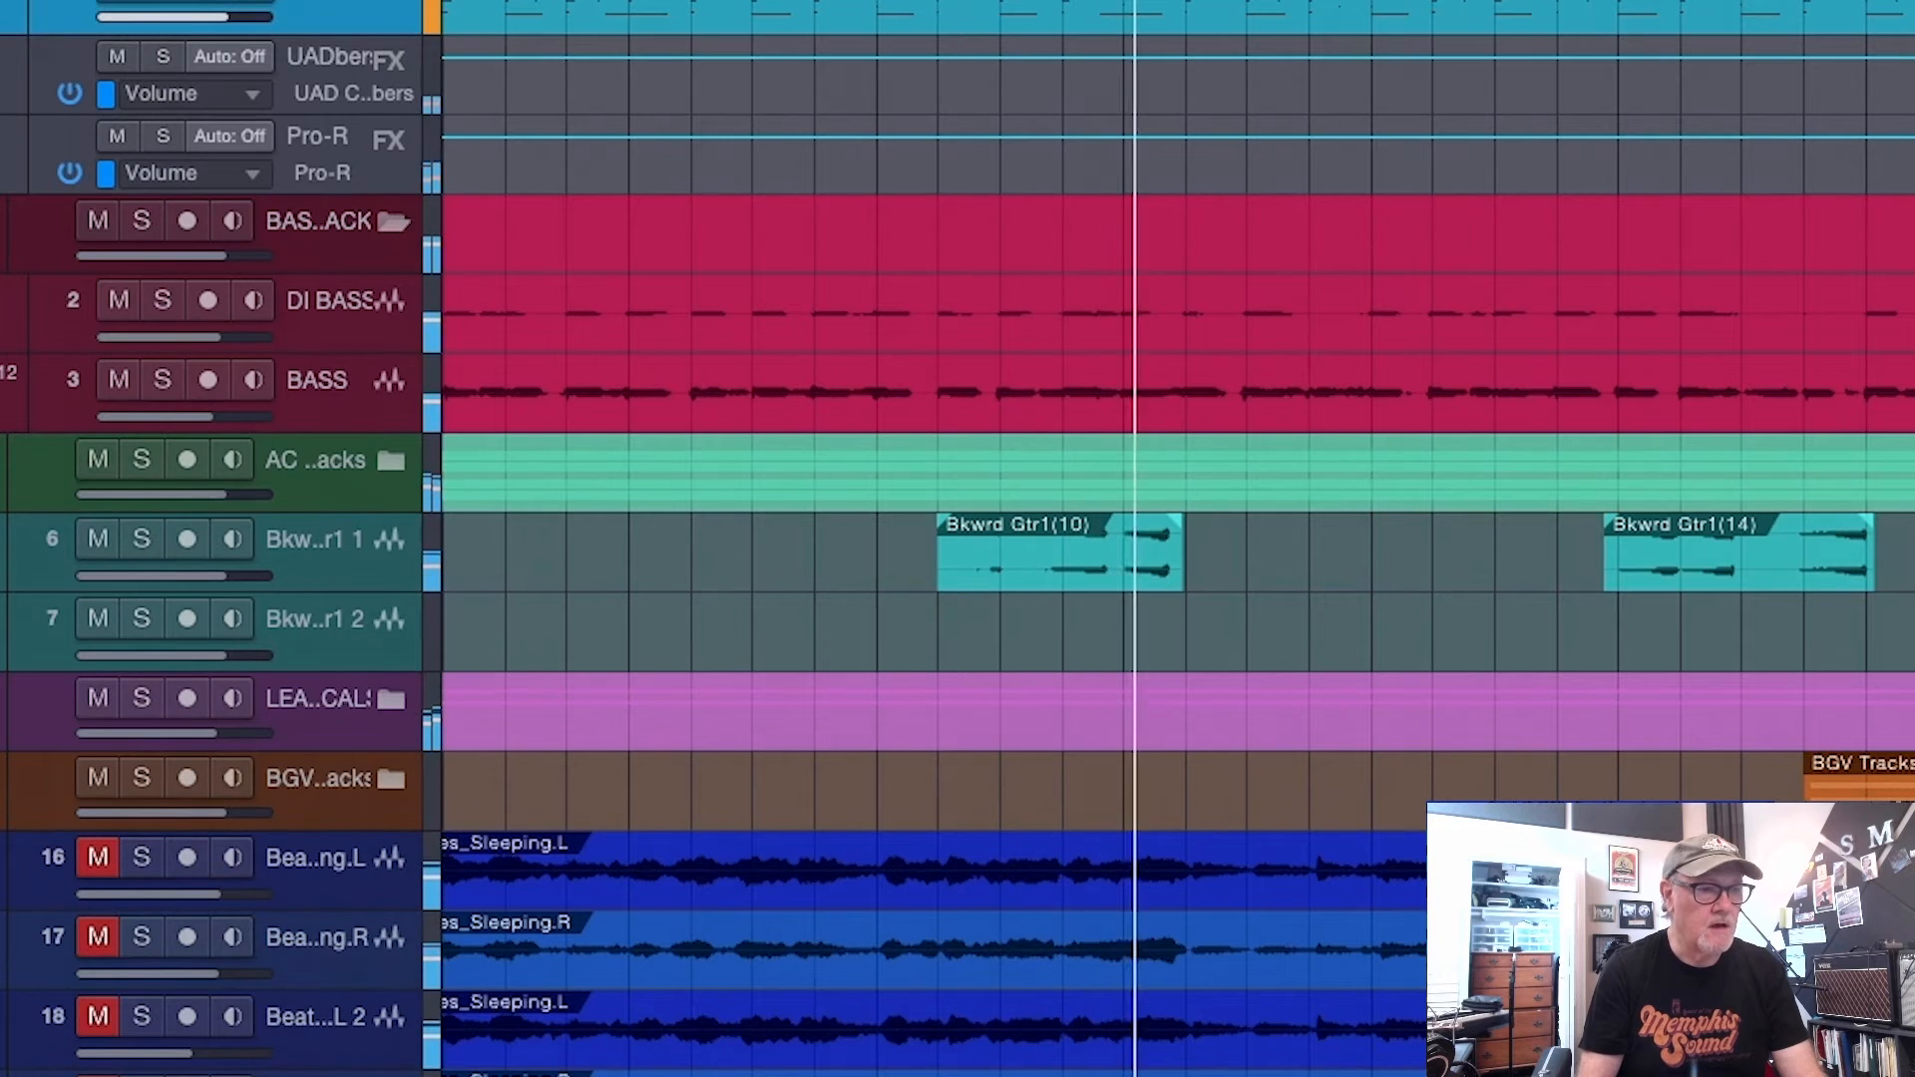
key(space)
click(1578, 2)
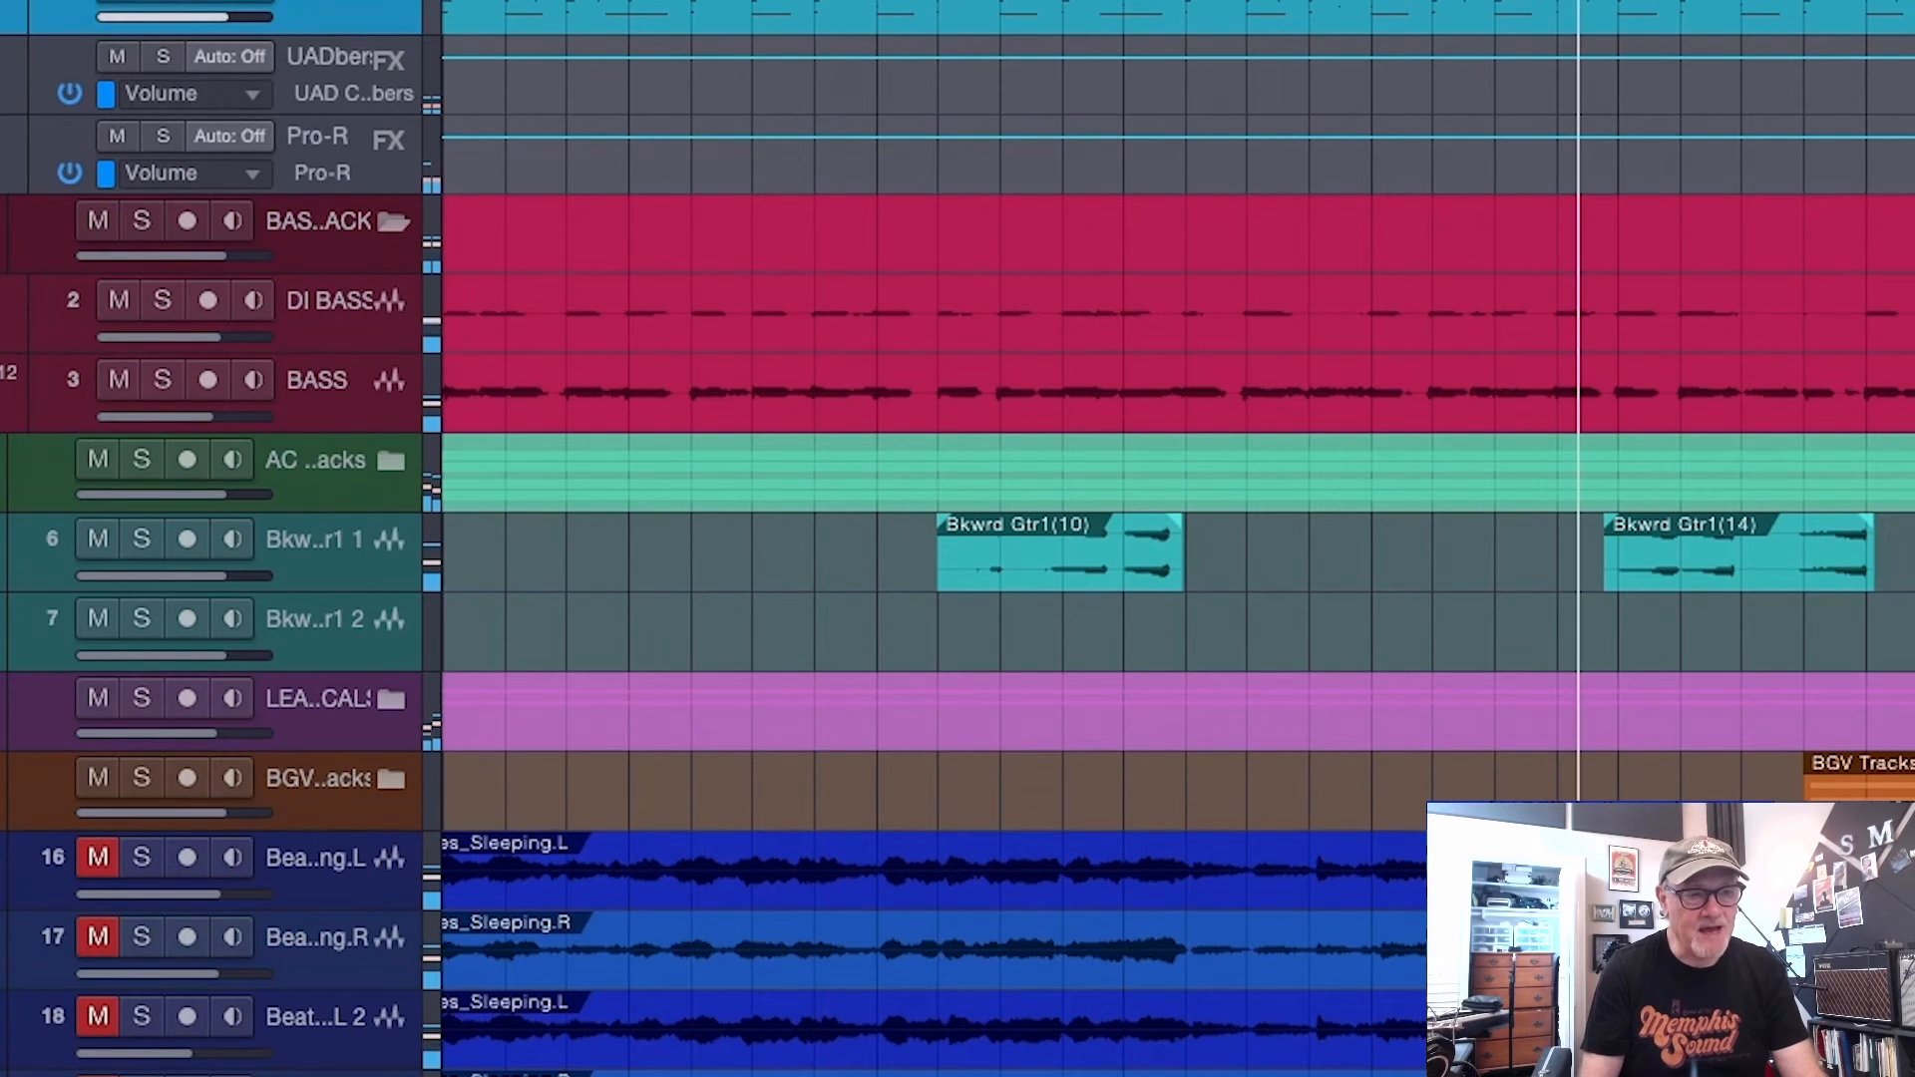
key(space)
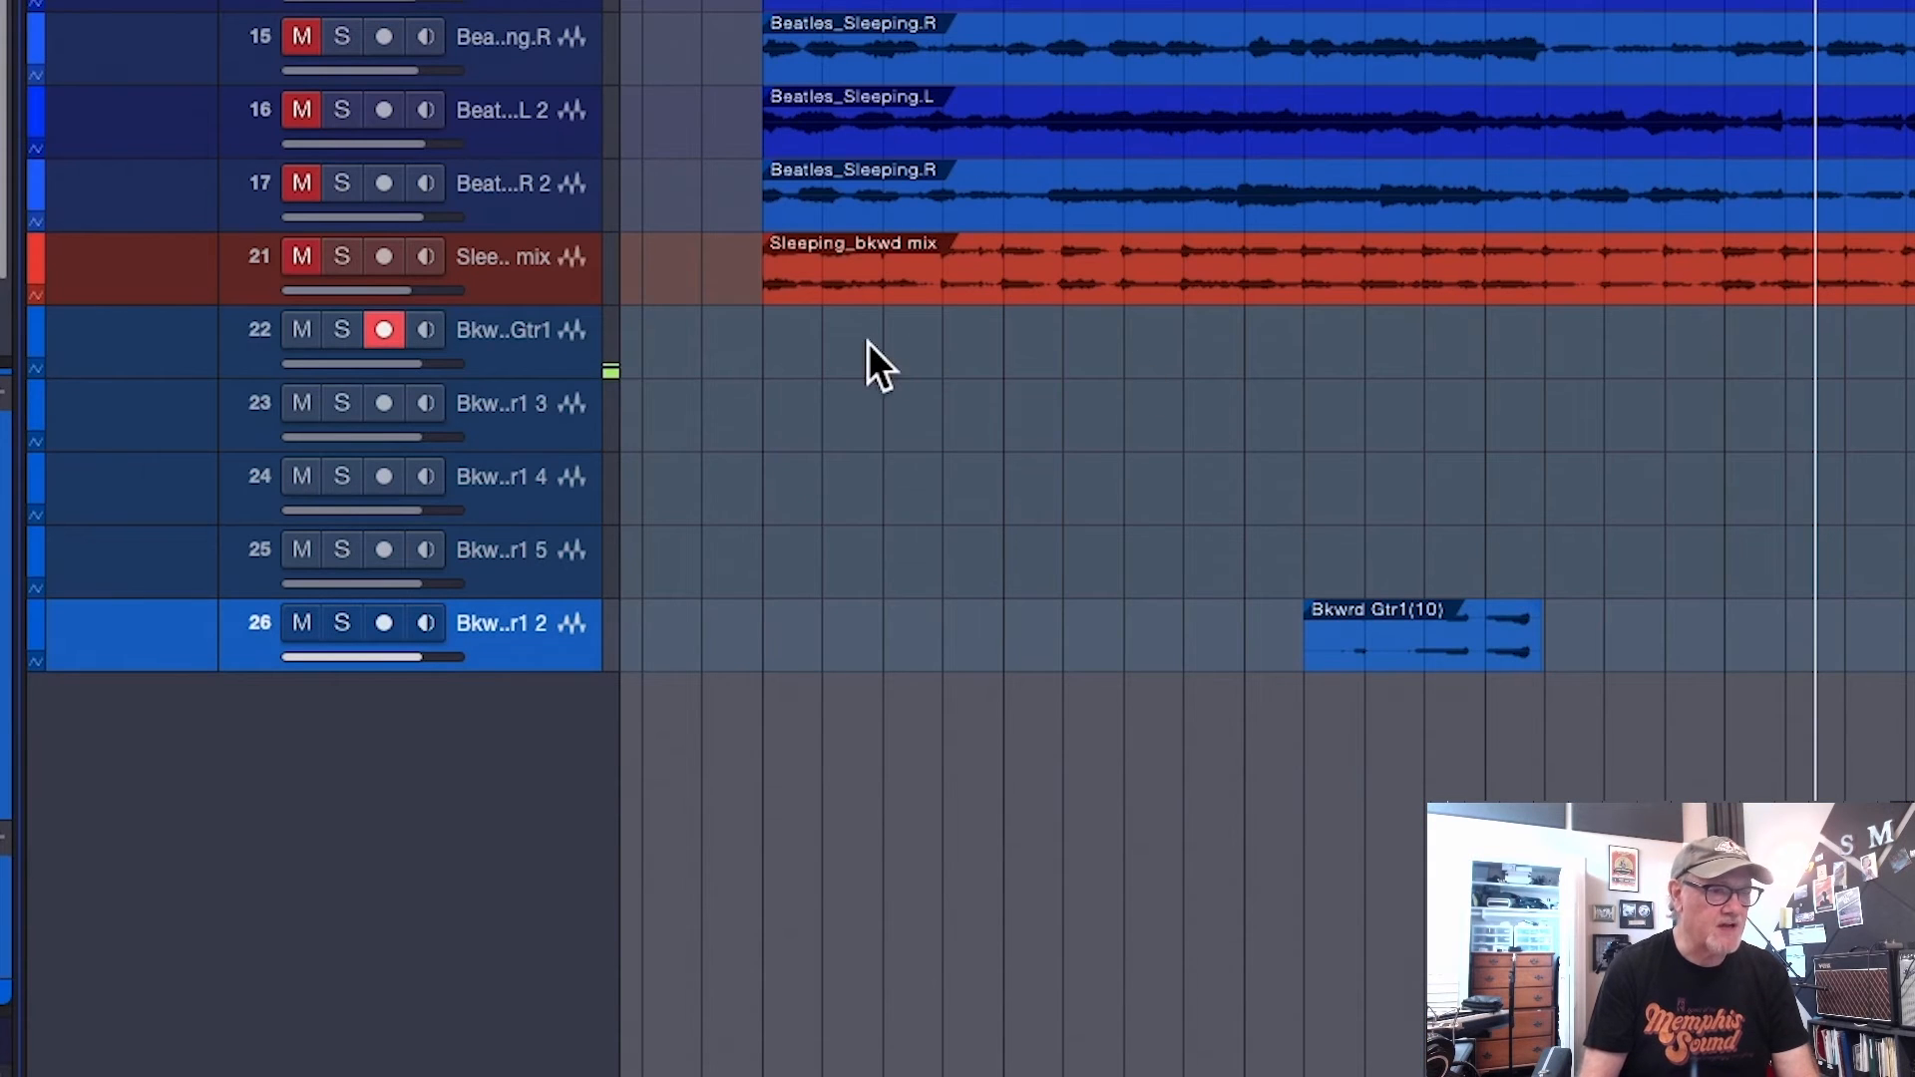
Solo the Sleeping_bkwd mix track and play it from the start of its first event
click(778, 2)
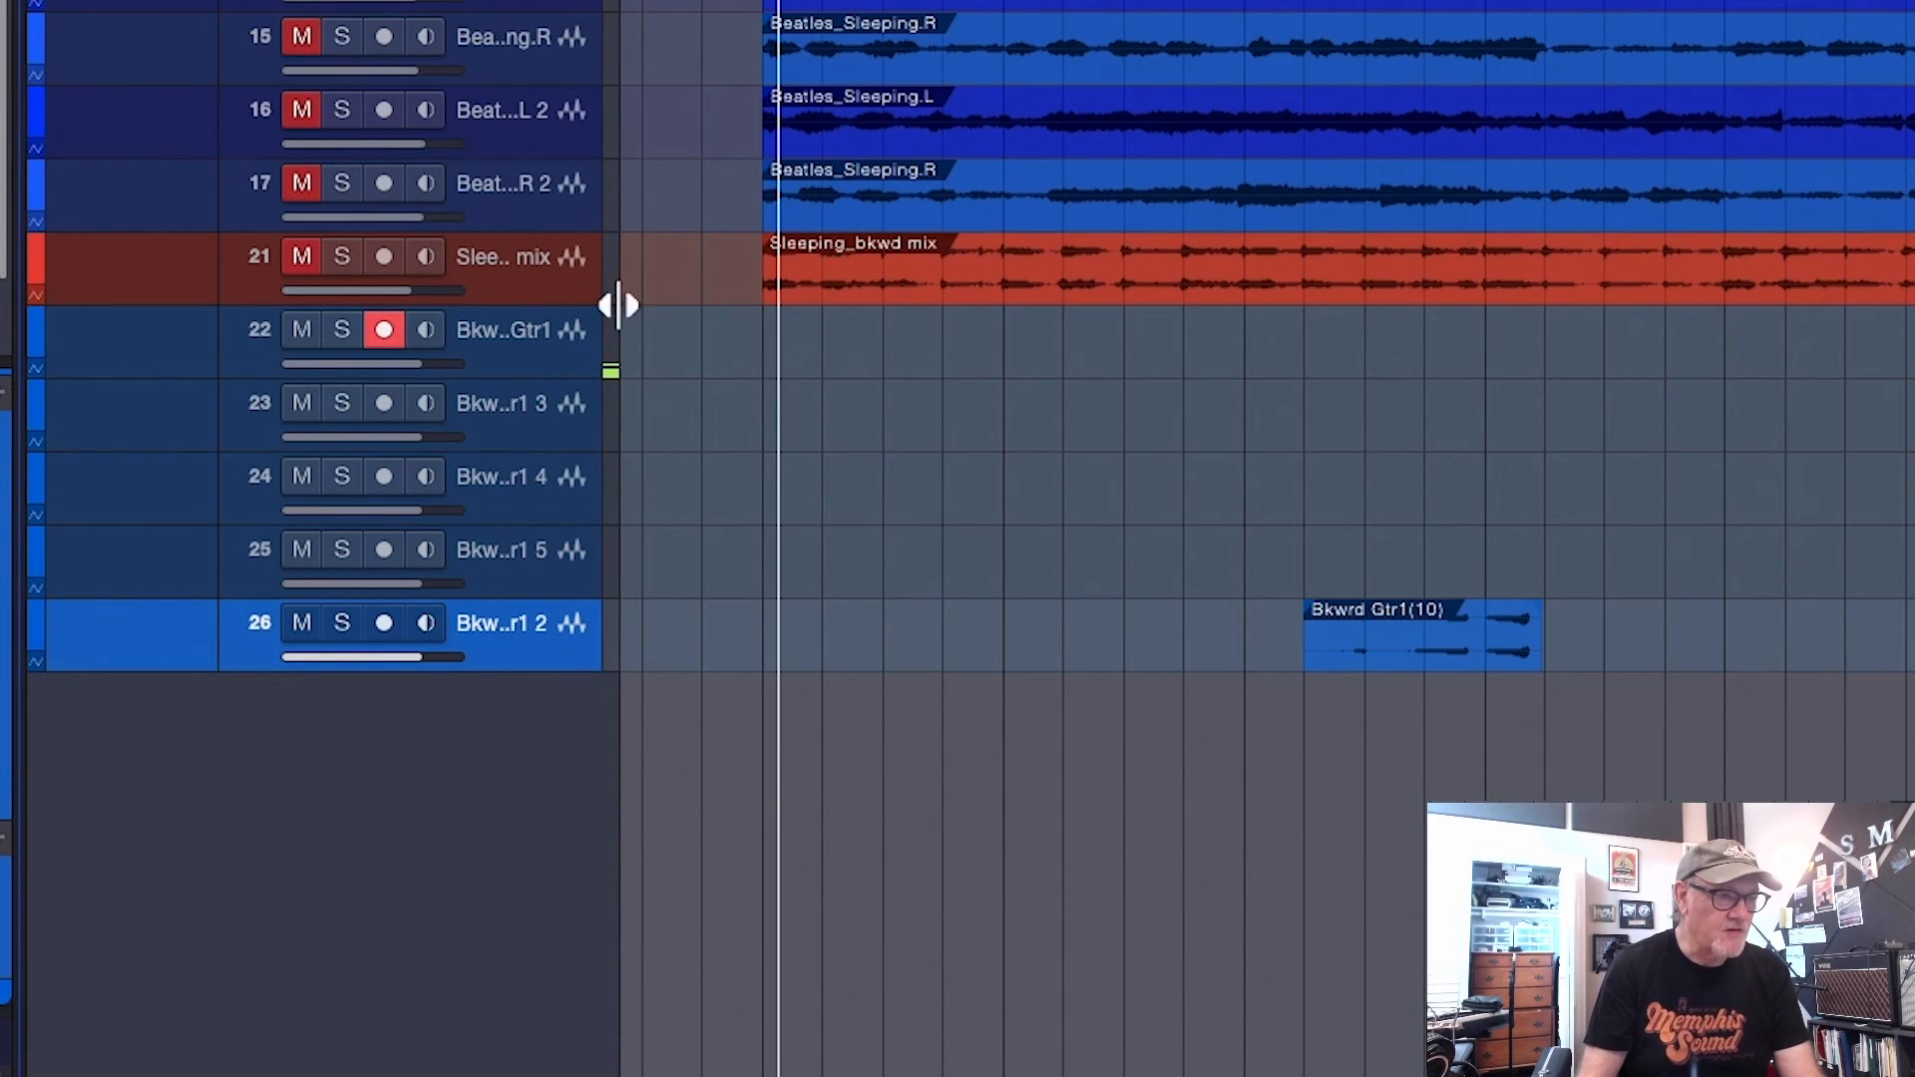
click(341, 258)
key(space)
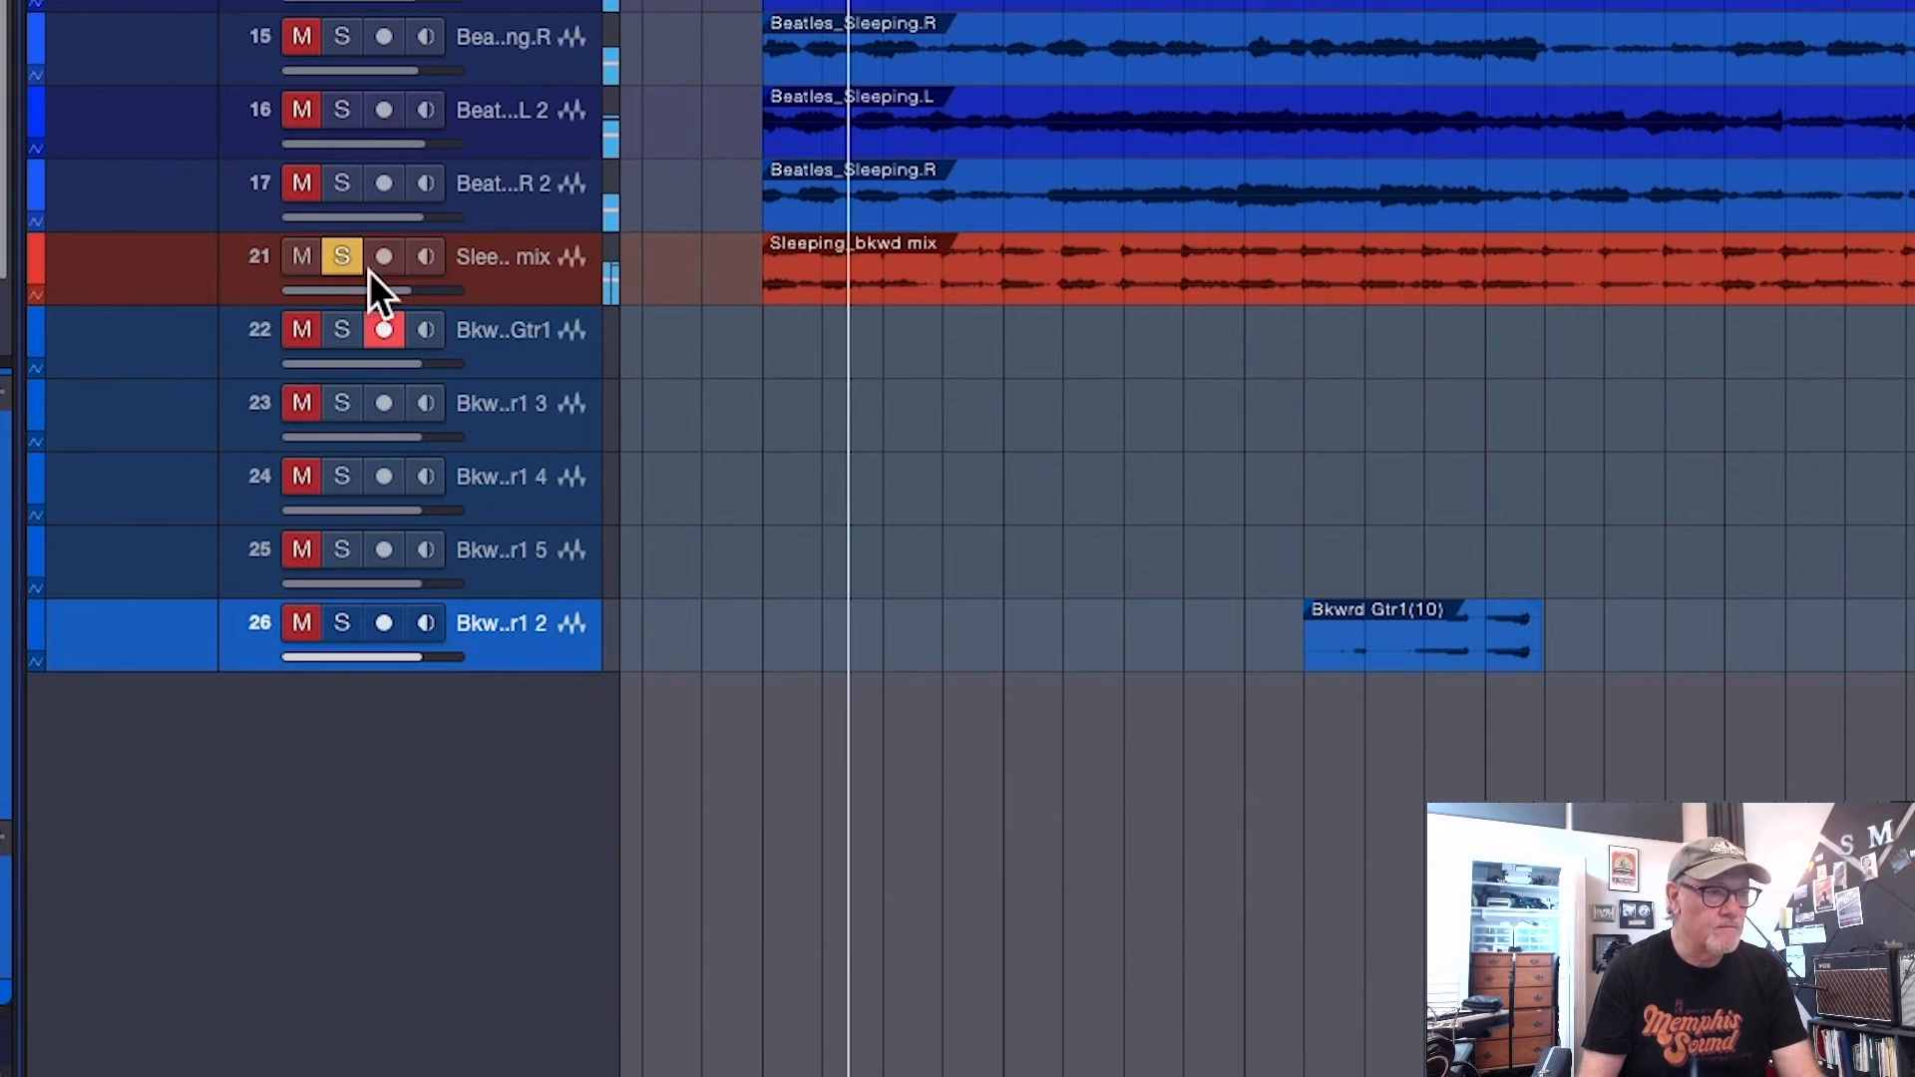
key(space)
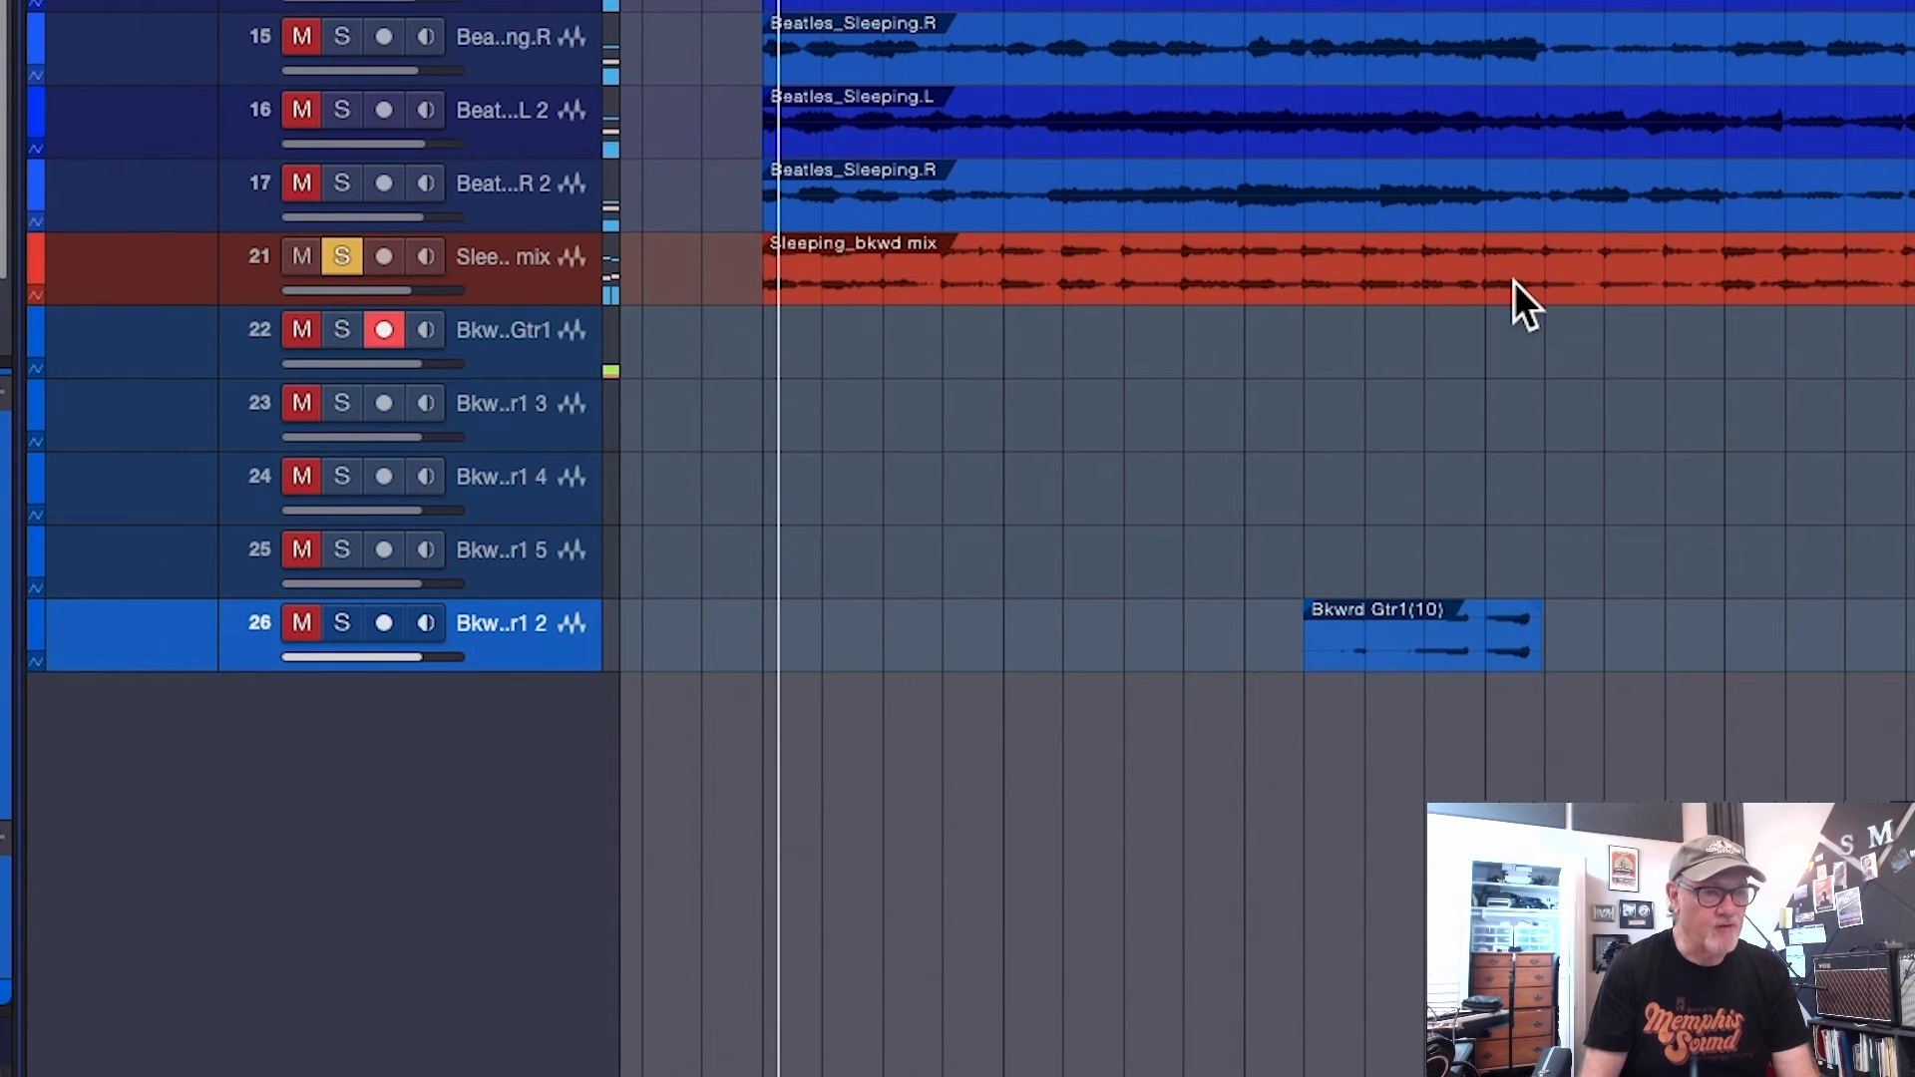
Solo tracks 22 and 23 with the mix track and play them from near the start of the Sleeping_bkwrd 2 event
scroll(1557, 307, right, 15)
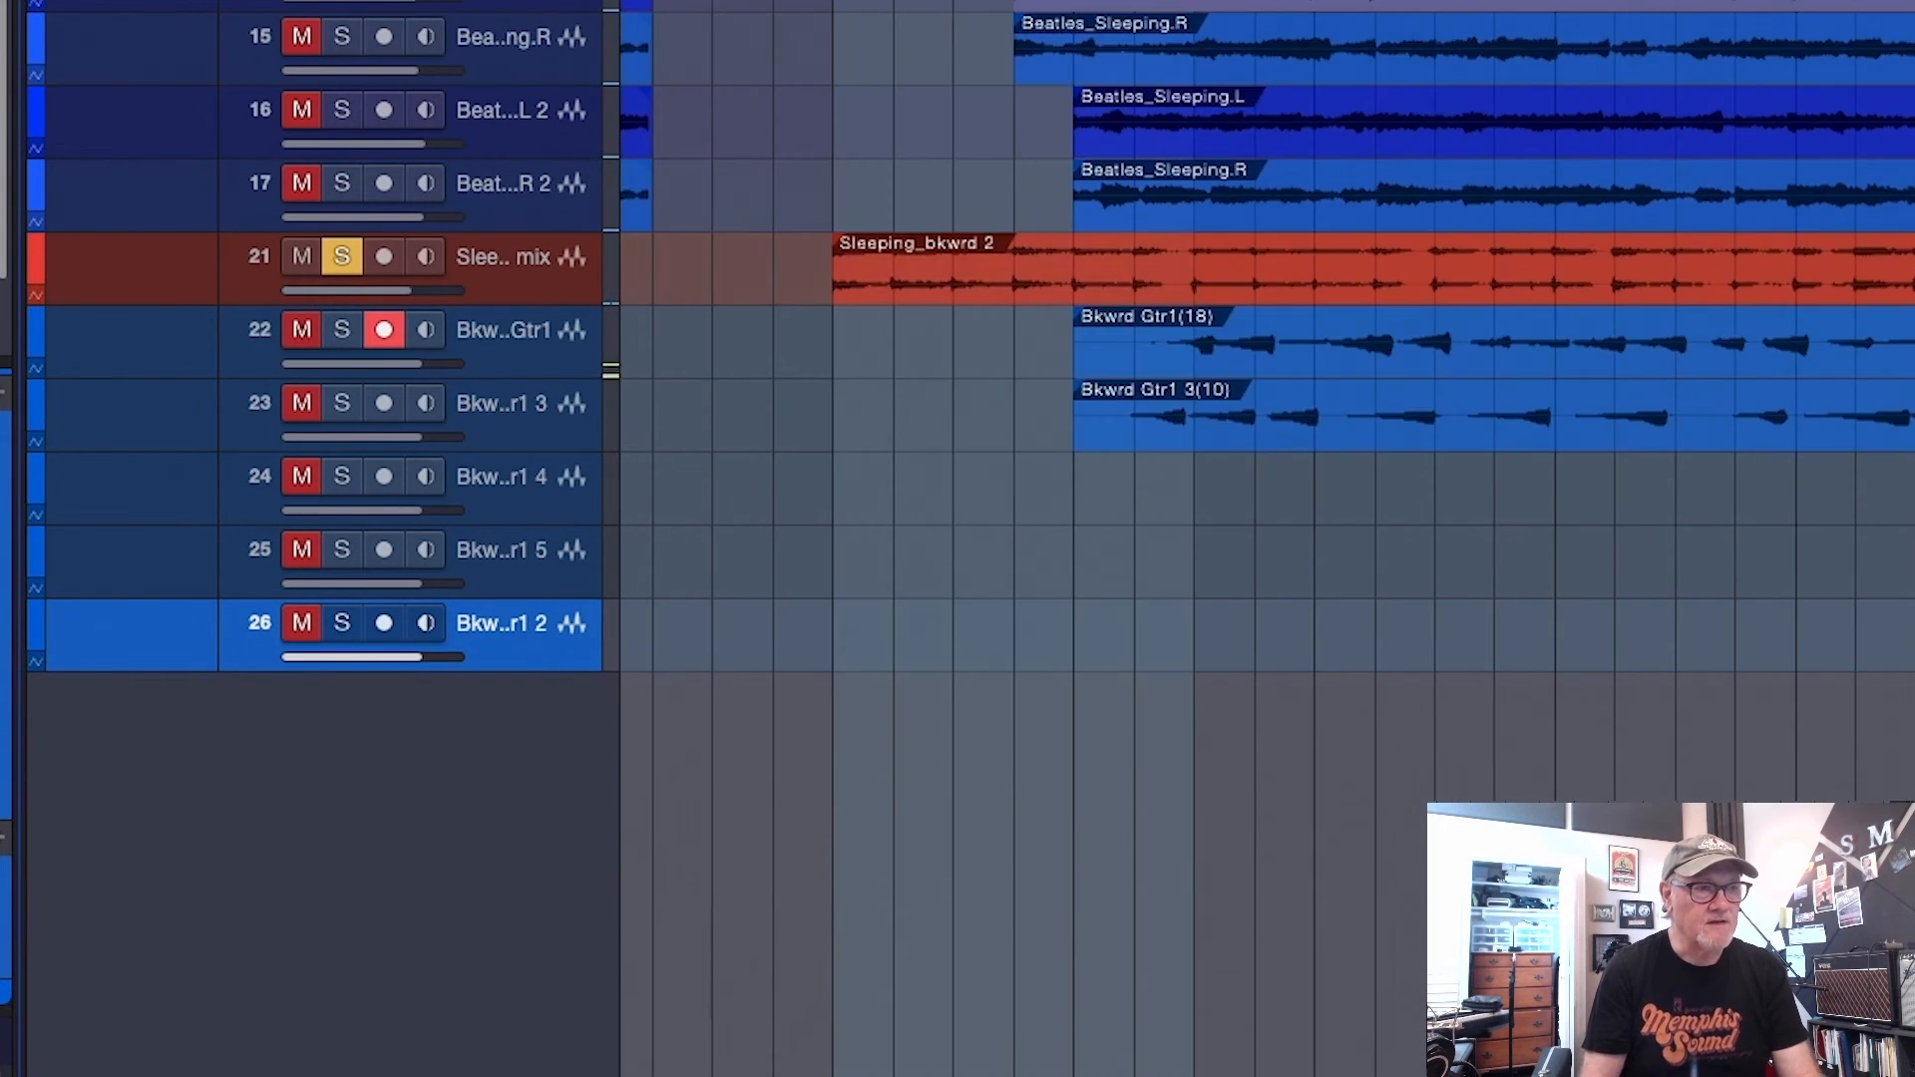
click(847, 2)
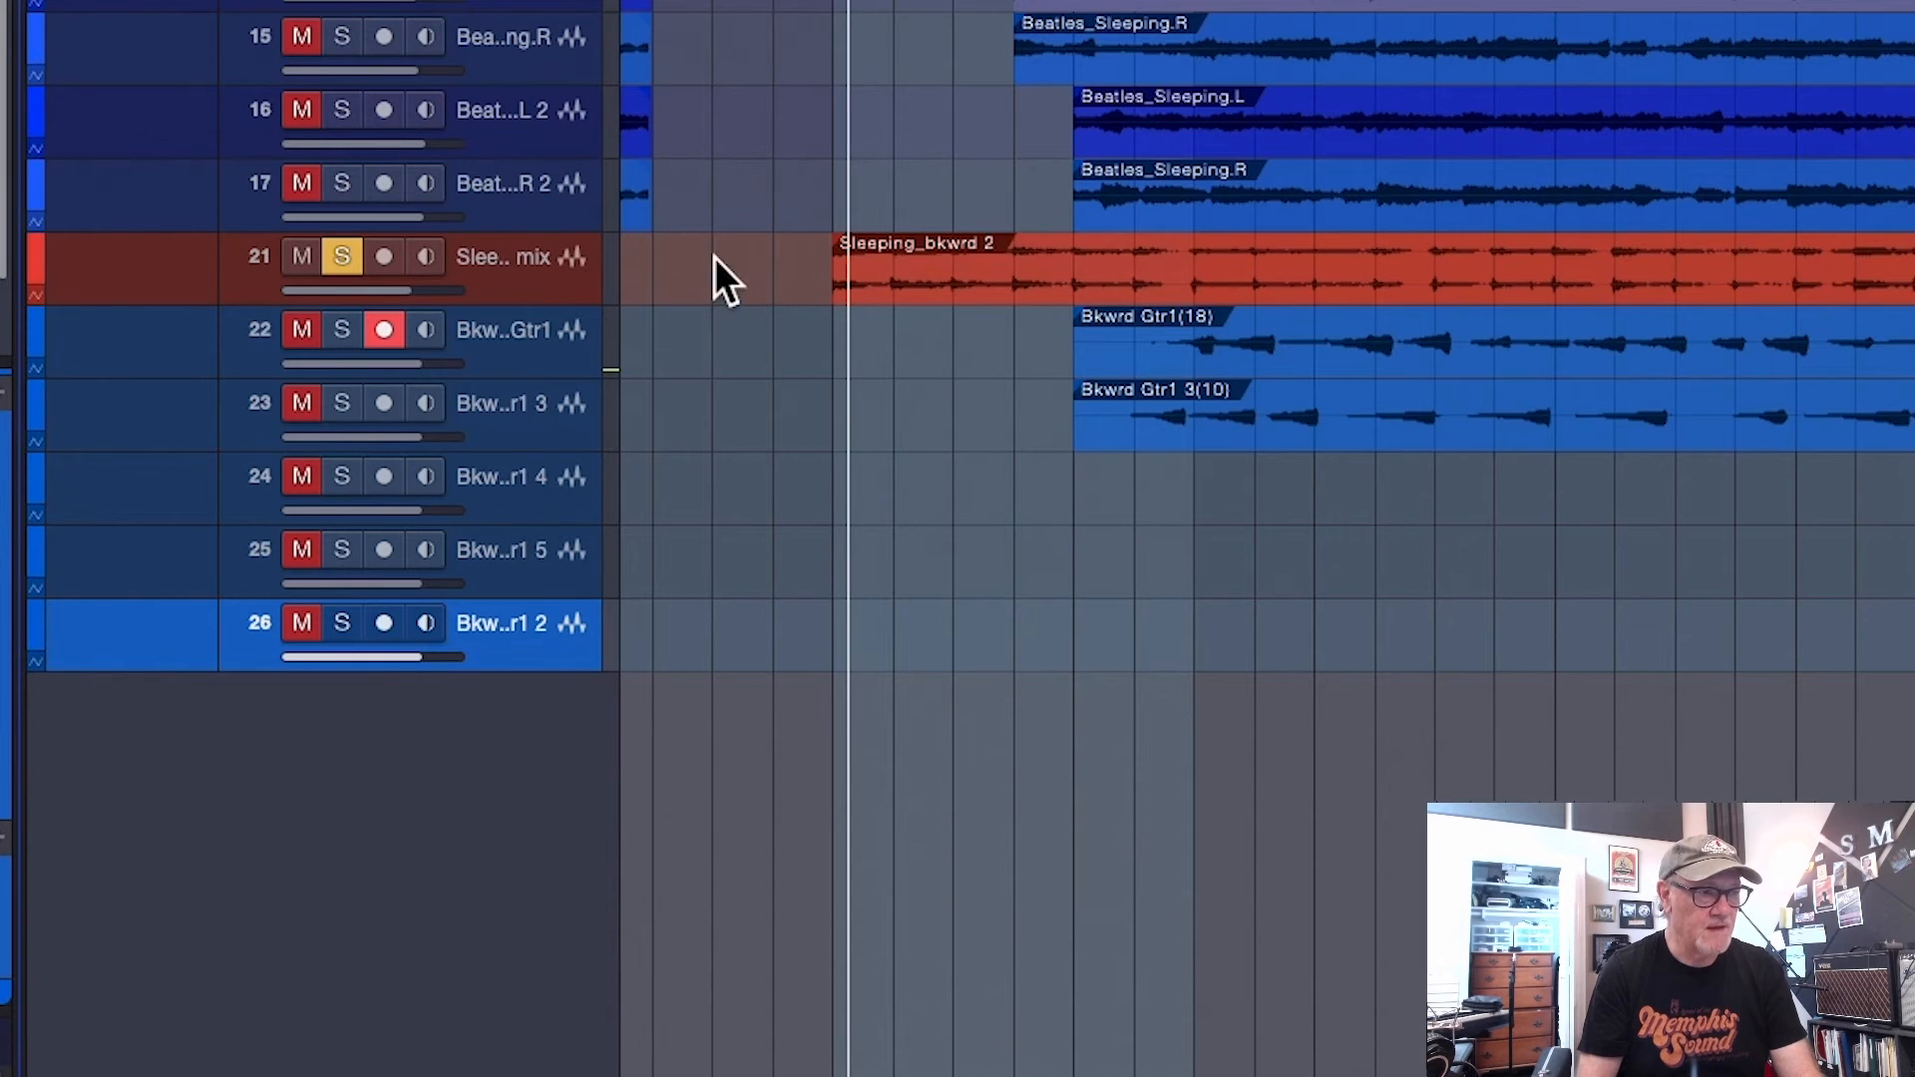
key(space)
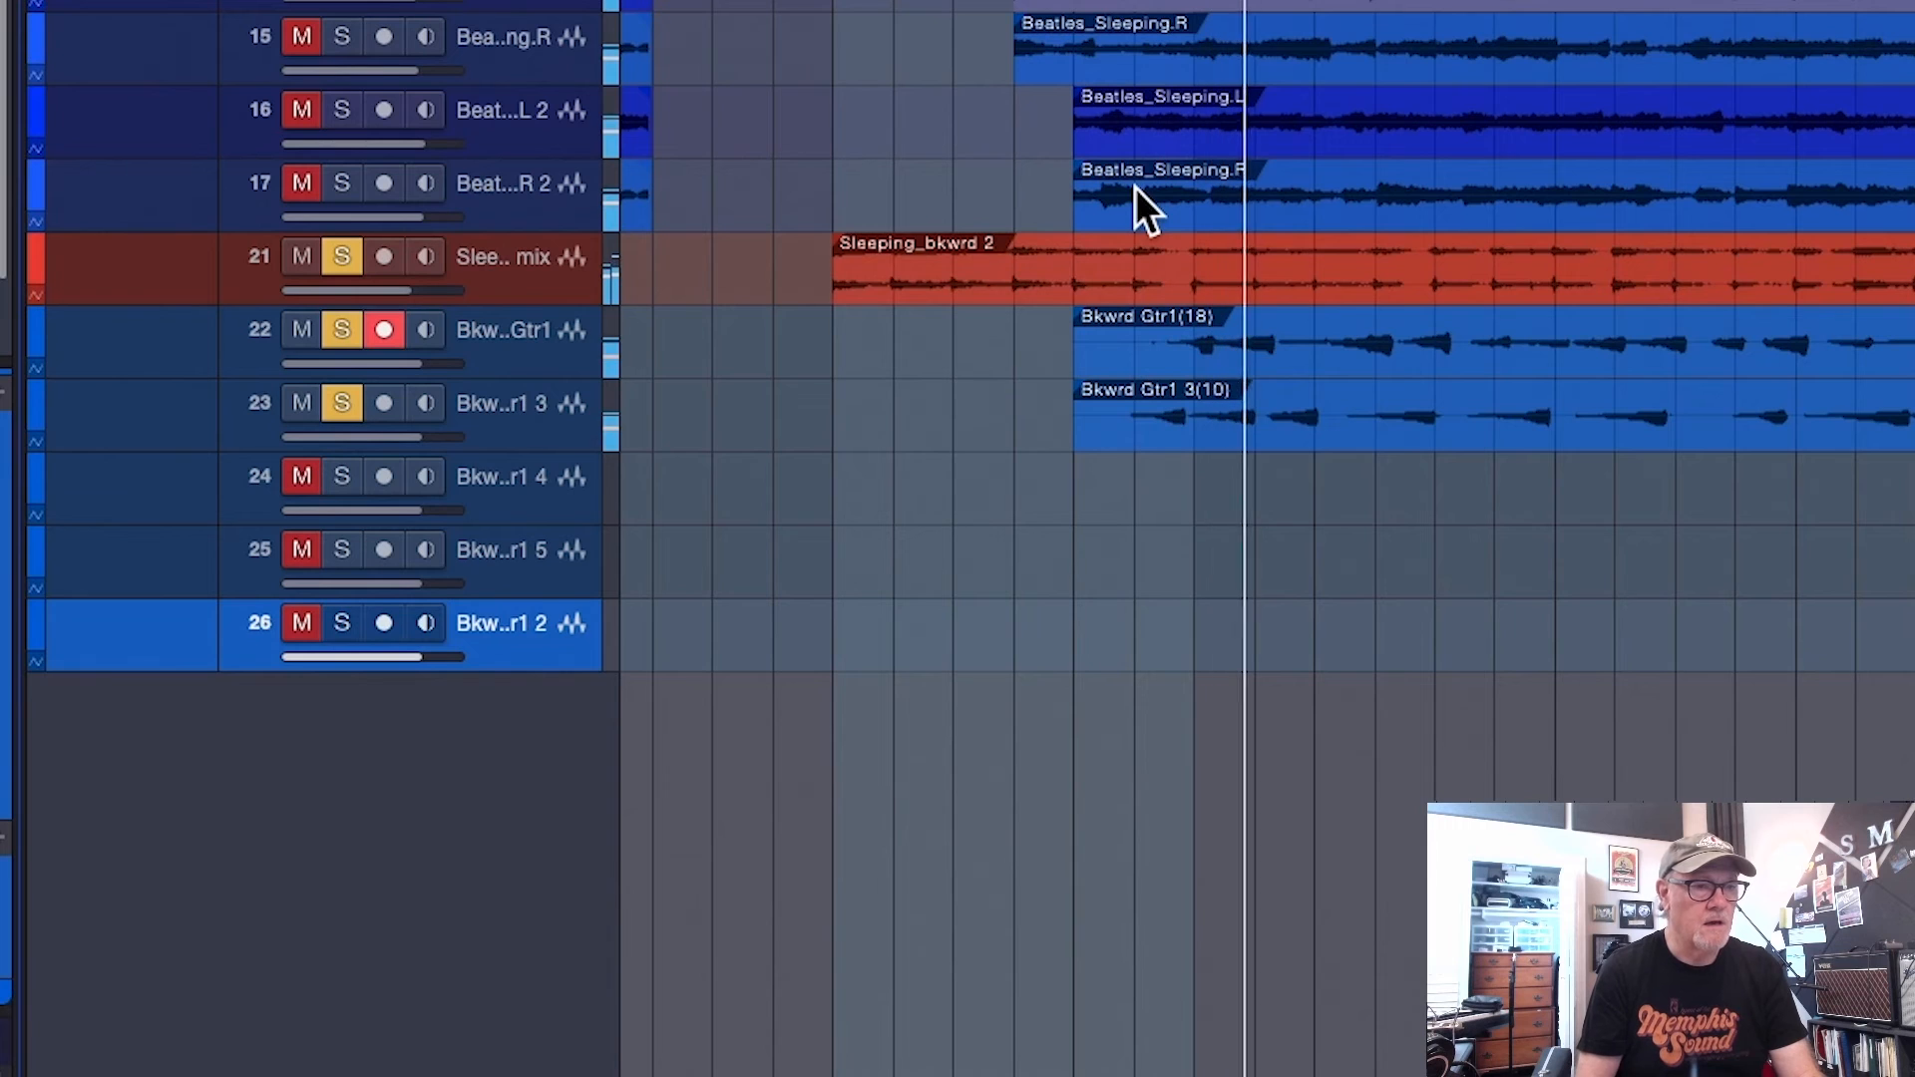
key(space)
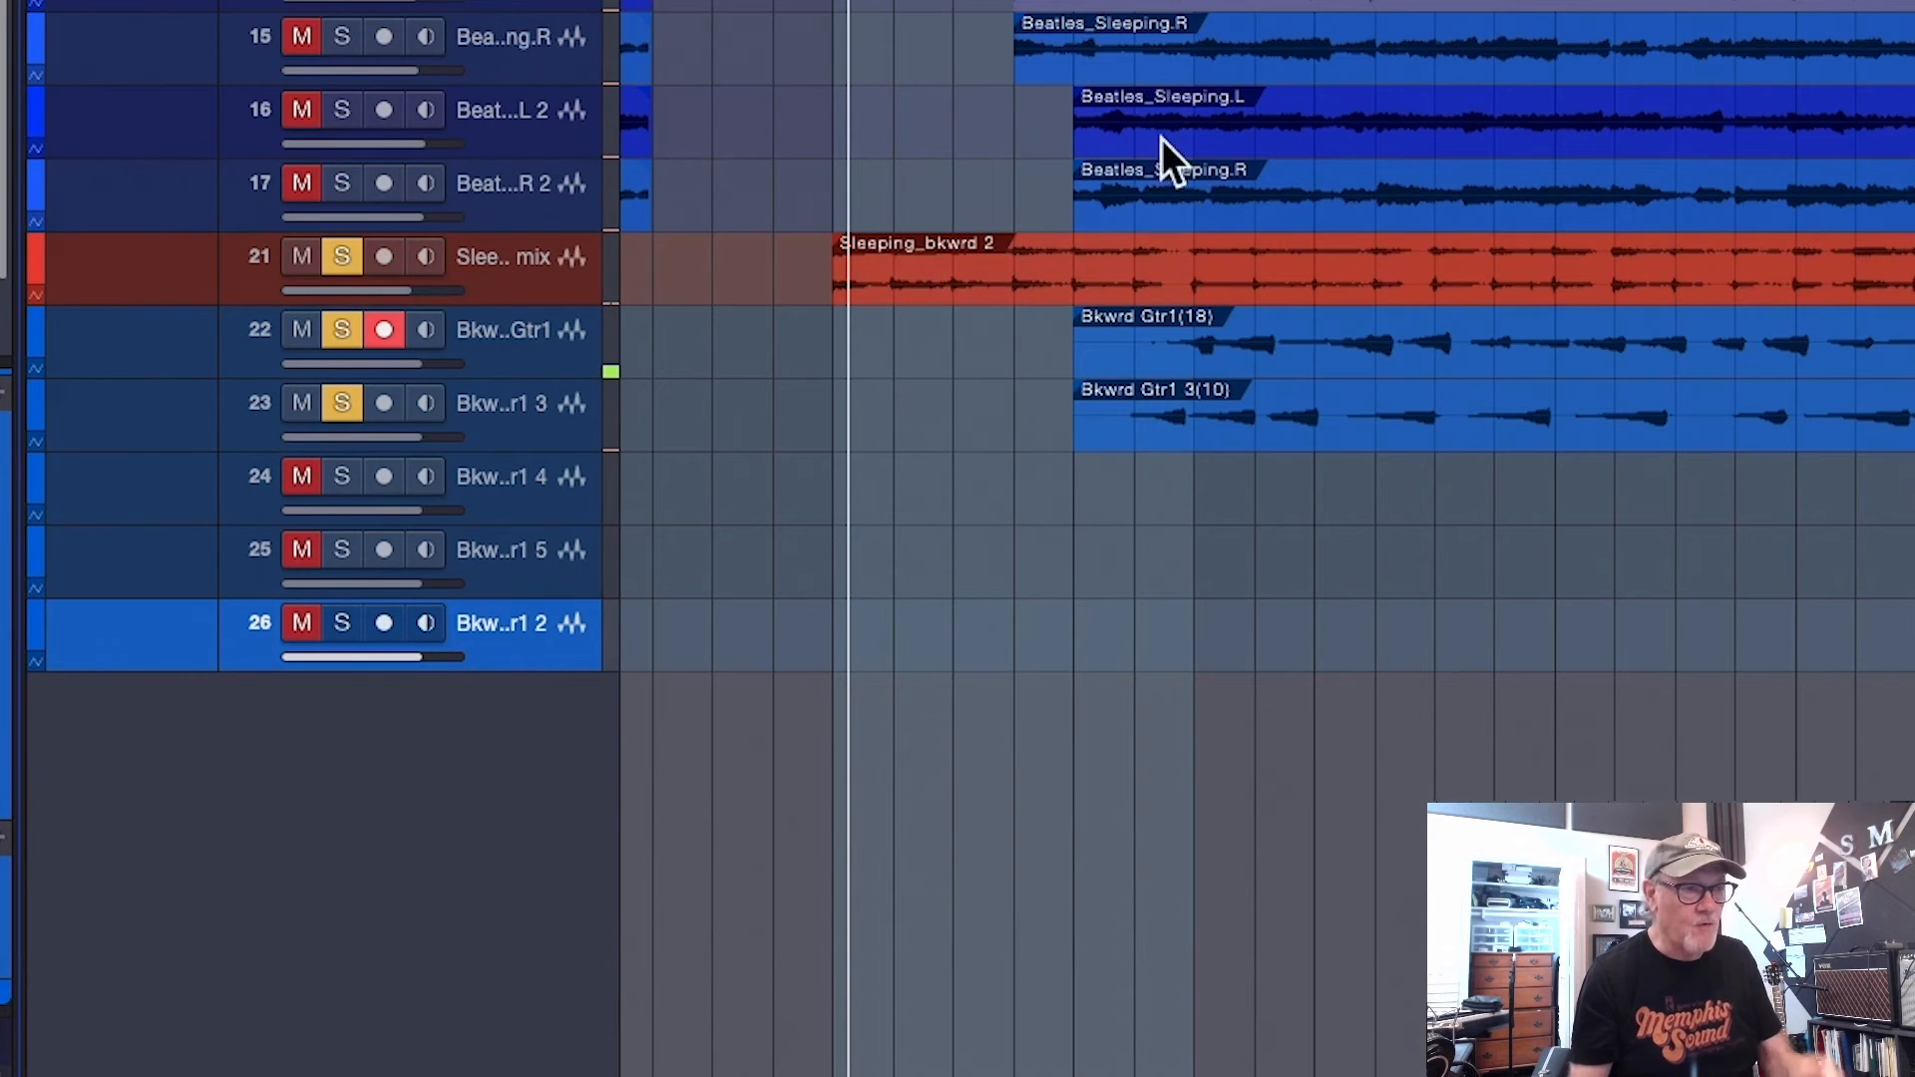
Reverse the Bkwrd Gtr1(18) and Bkwrd Gtr1 3(10) events and audition them with the soloed Sleeping_bkwrd 2 mix
key(KP_Add)
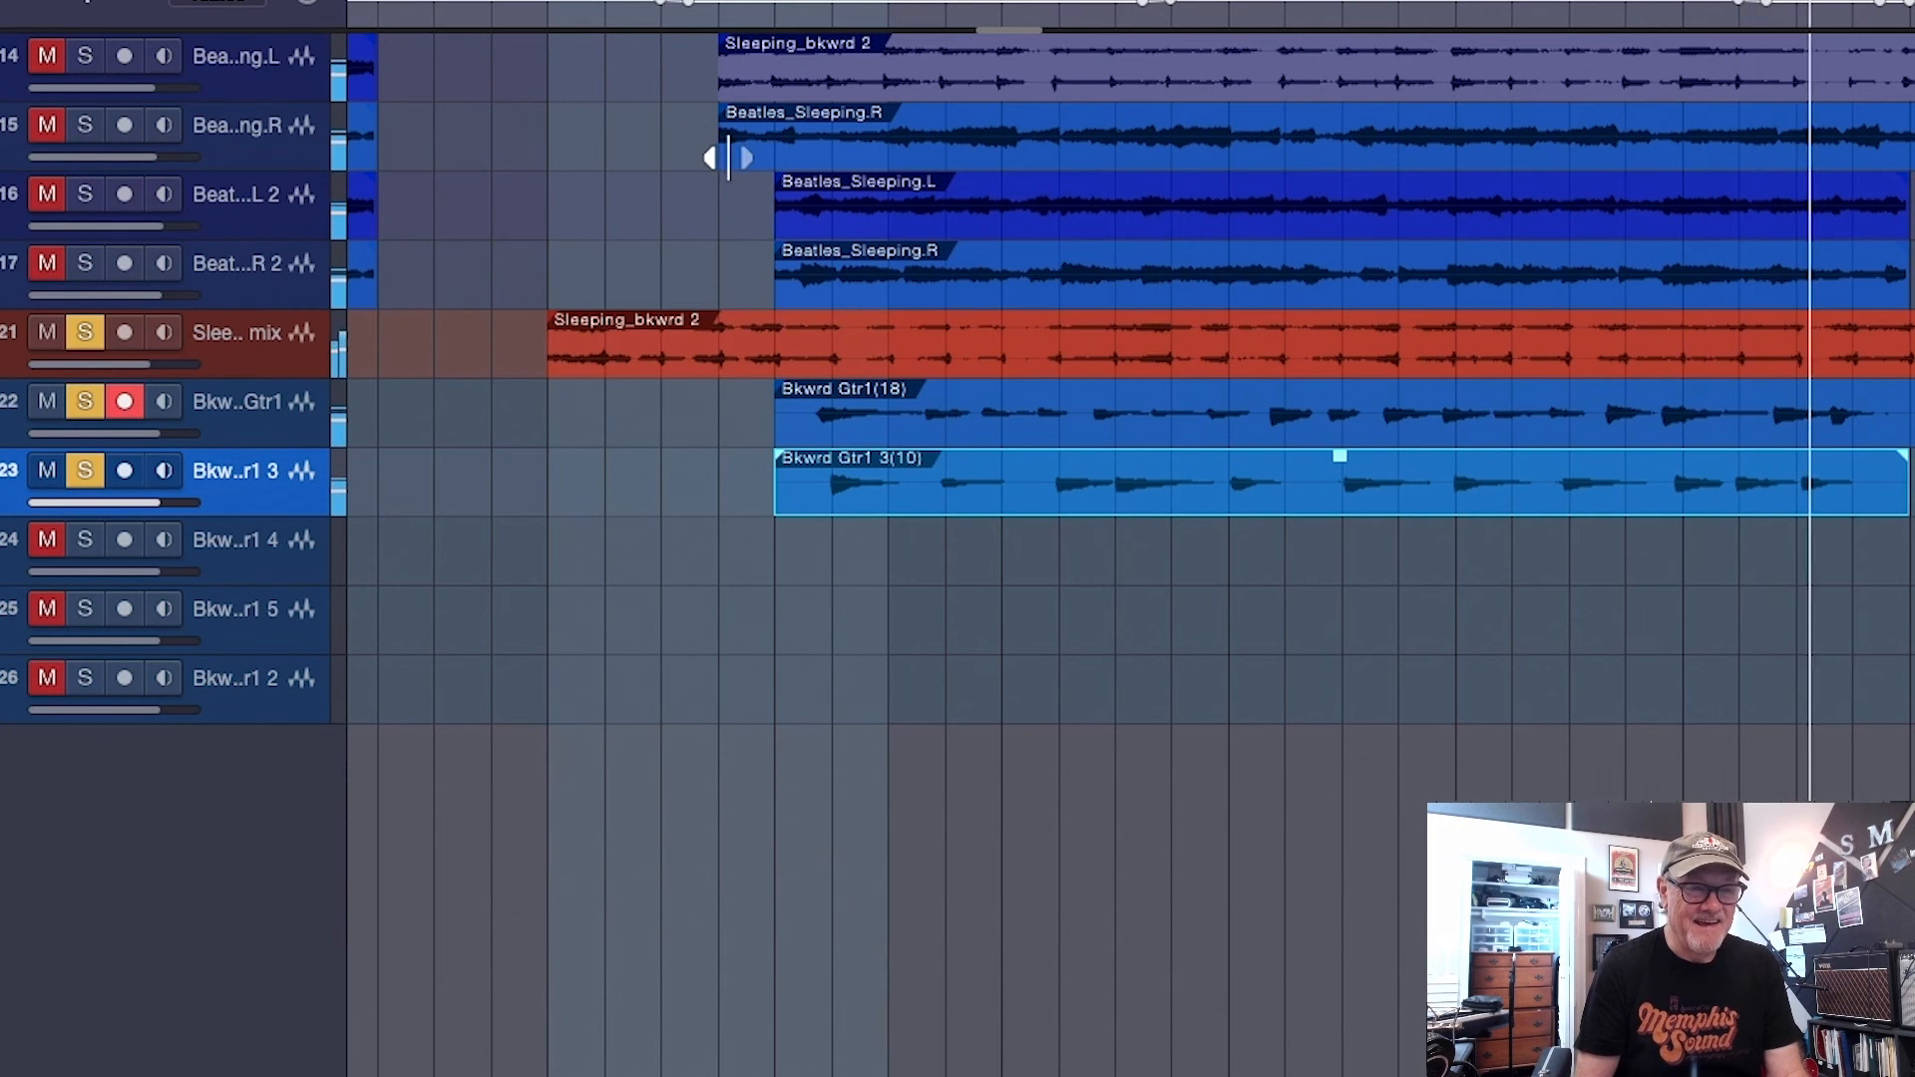
key(space)
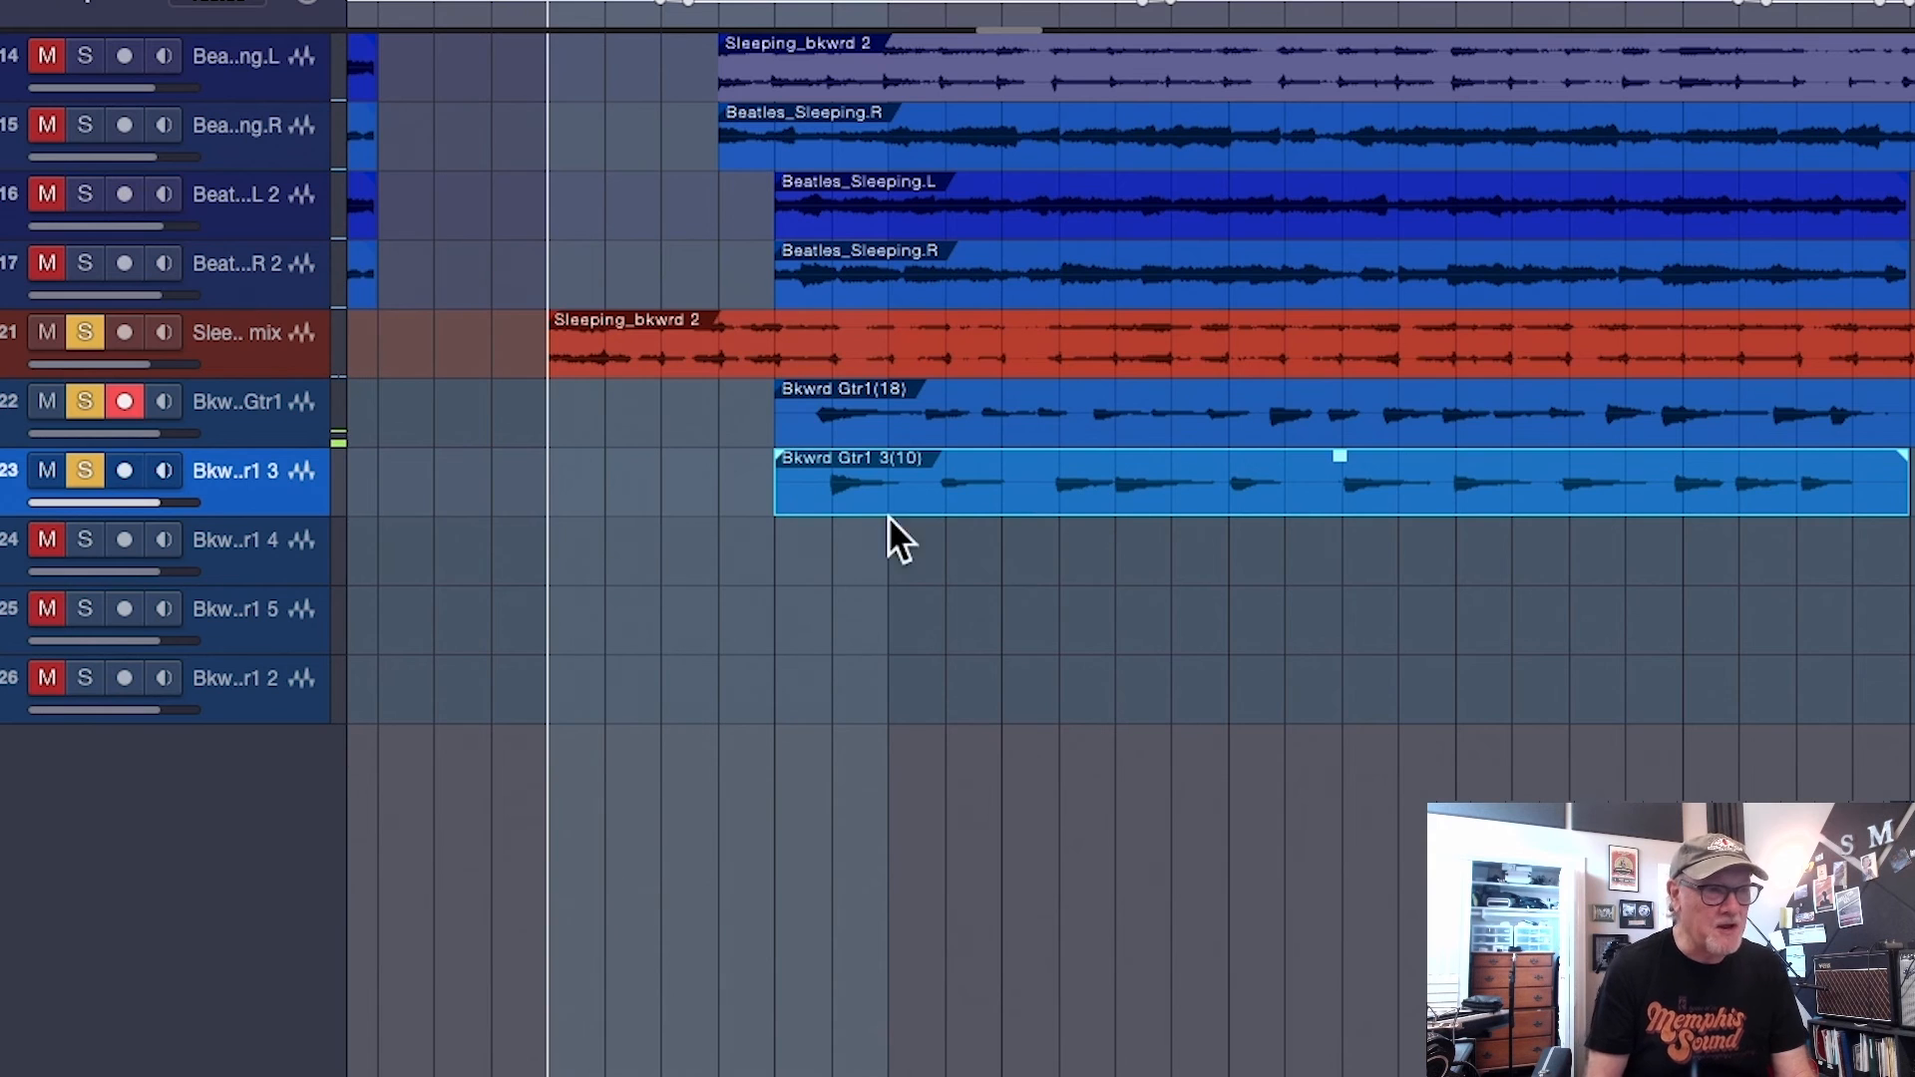
Reverse the Sleeping_bkwrd 2 mix event and the Bkwrd Gtr1(18) and Bkwrd Gtr1 3(10) events one after another
click(924, 357)
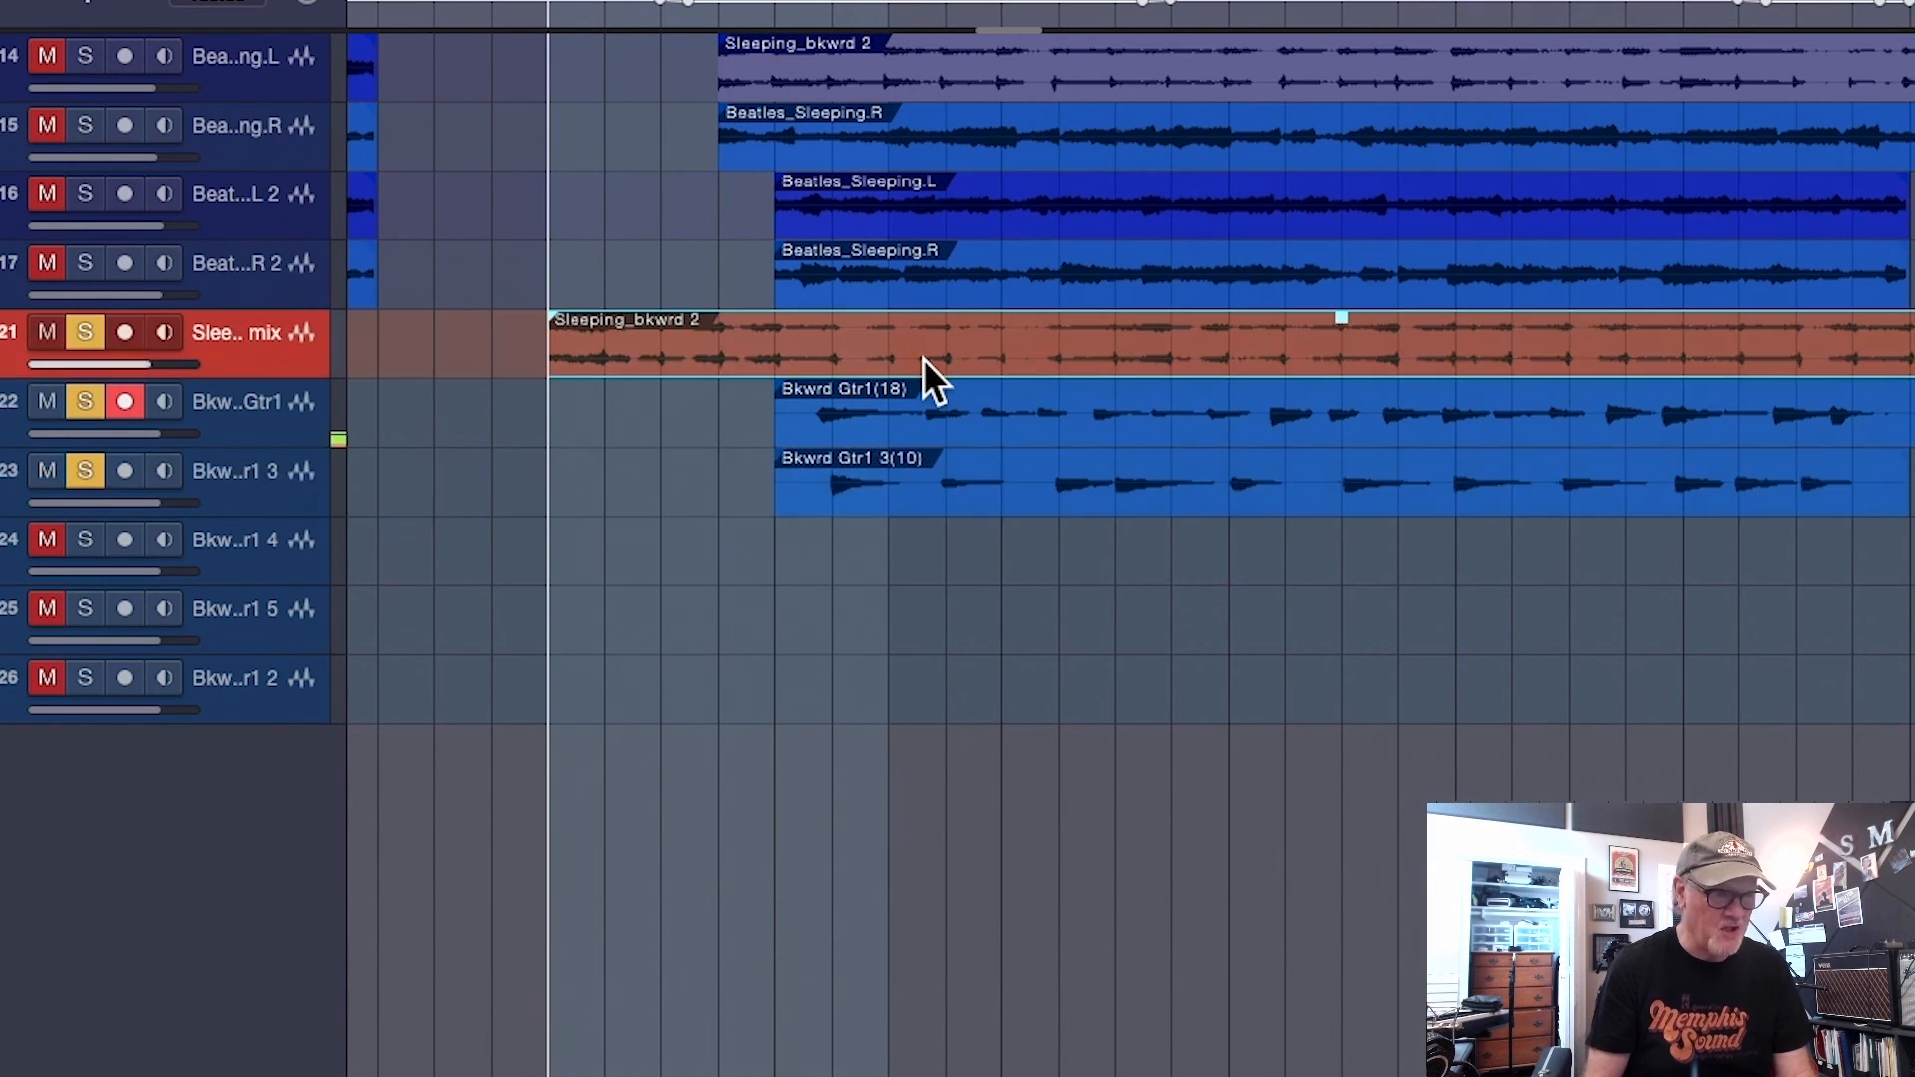
click(1014, 425)
click(1032, 483)
Audition the backward guitar solo events on tracks 6 and 7 within the full song at the v/lead marker
key(space)
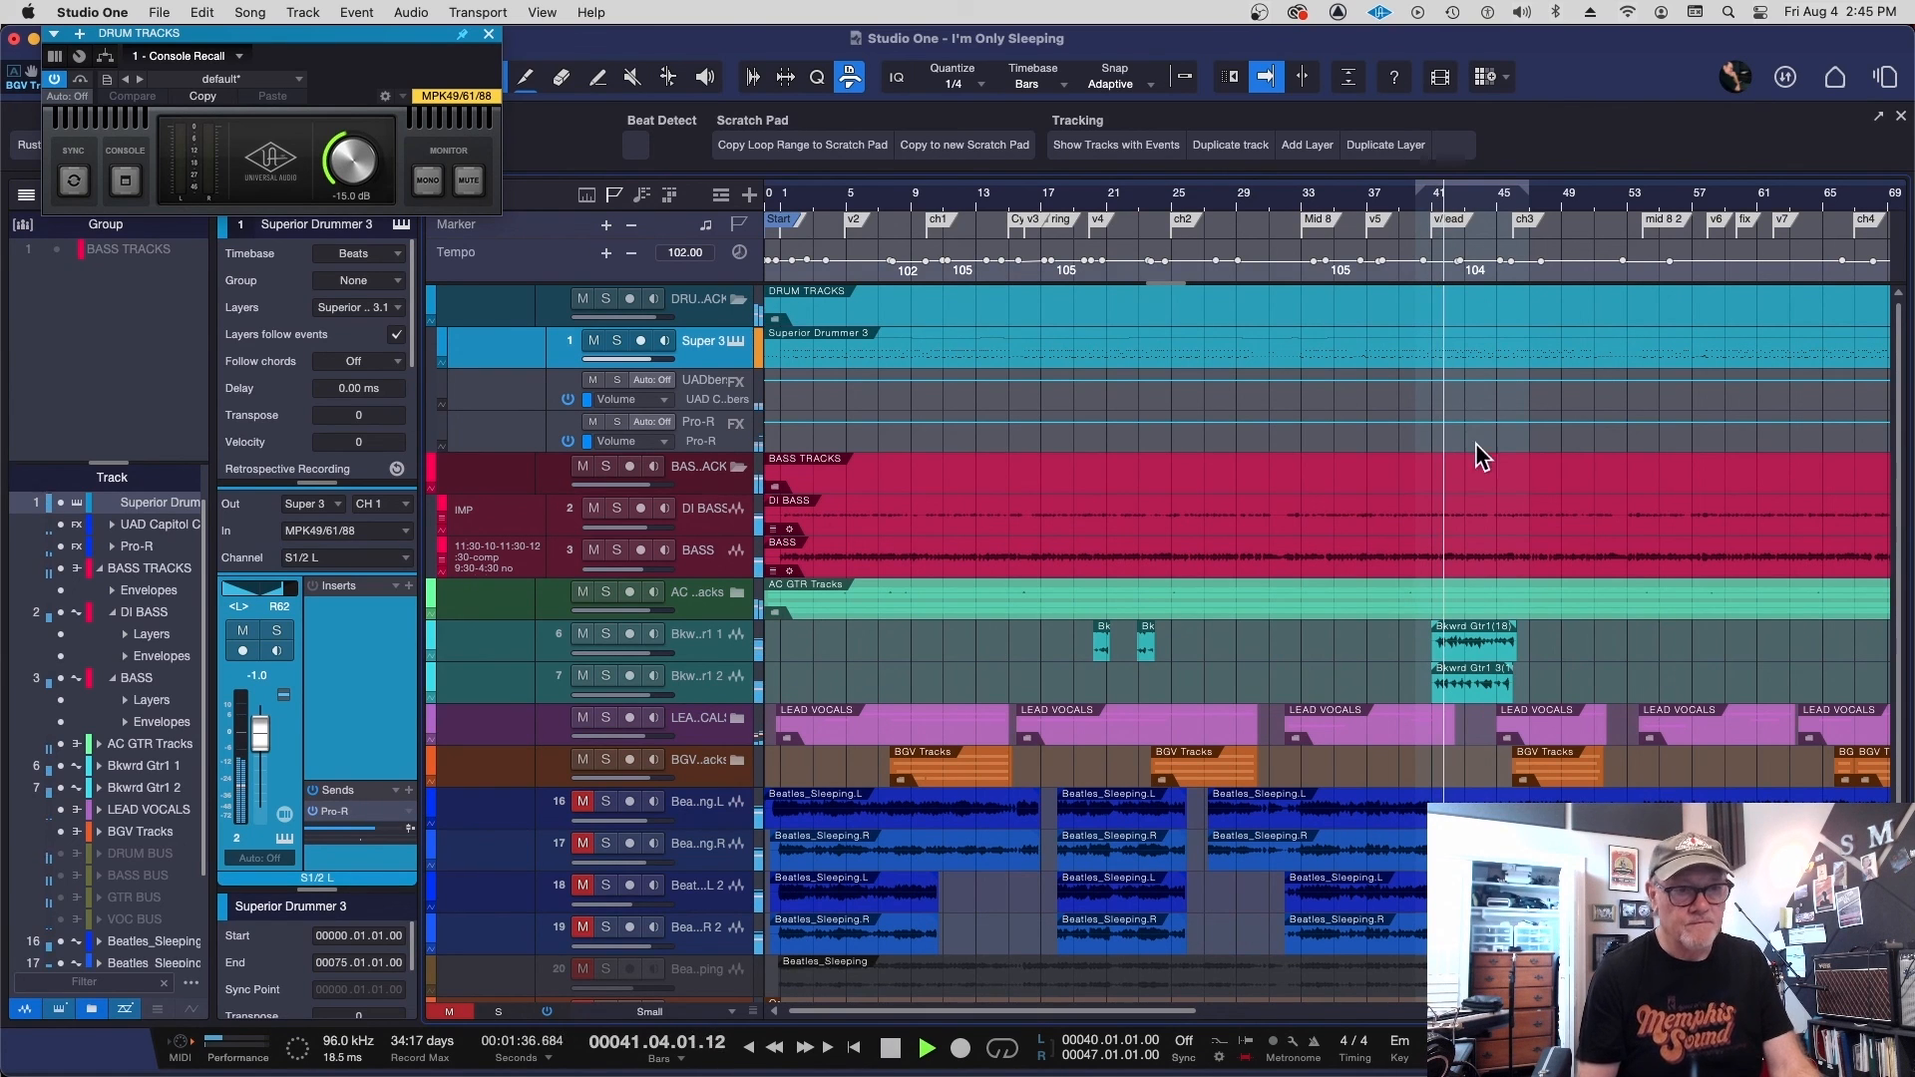
key(space)
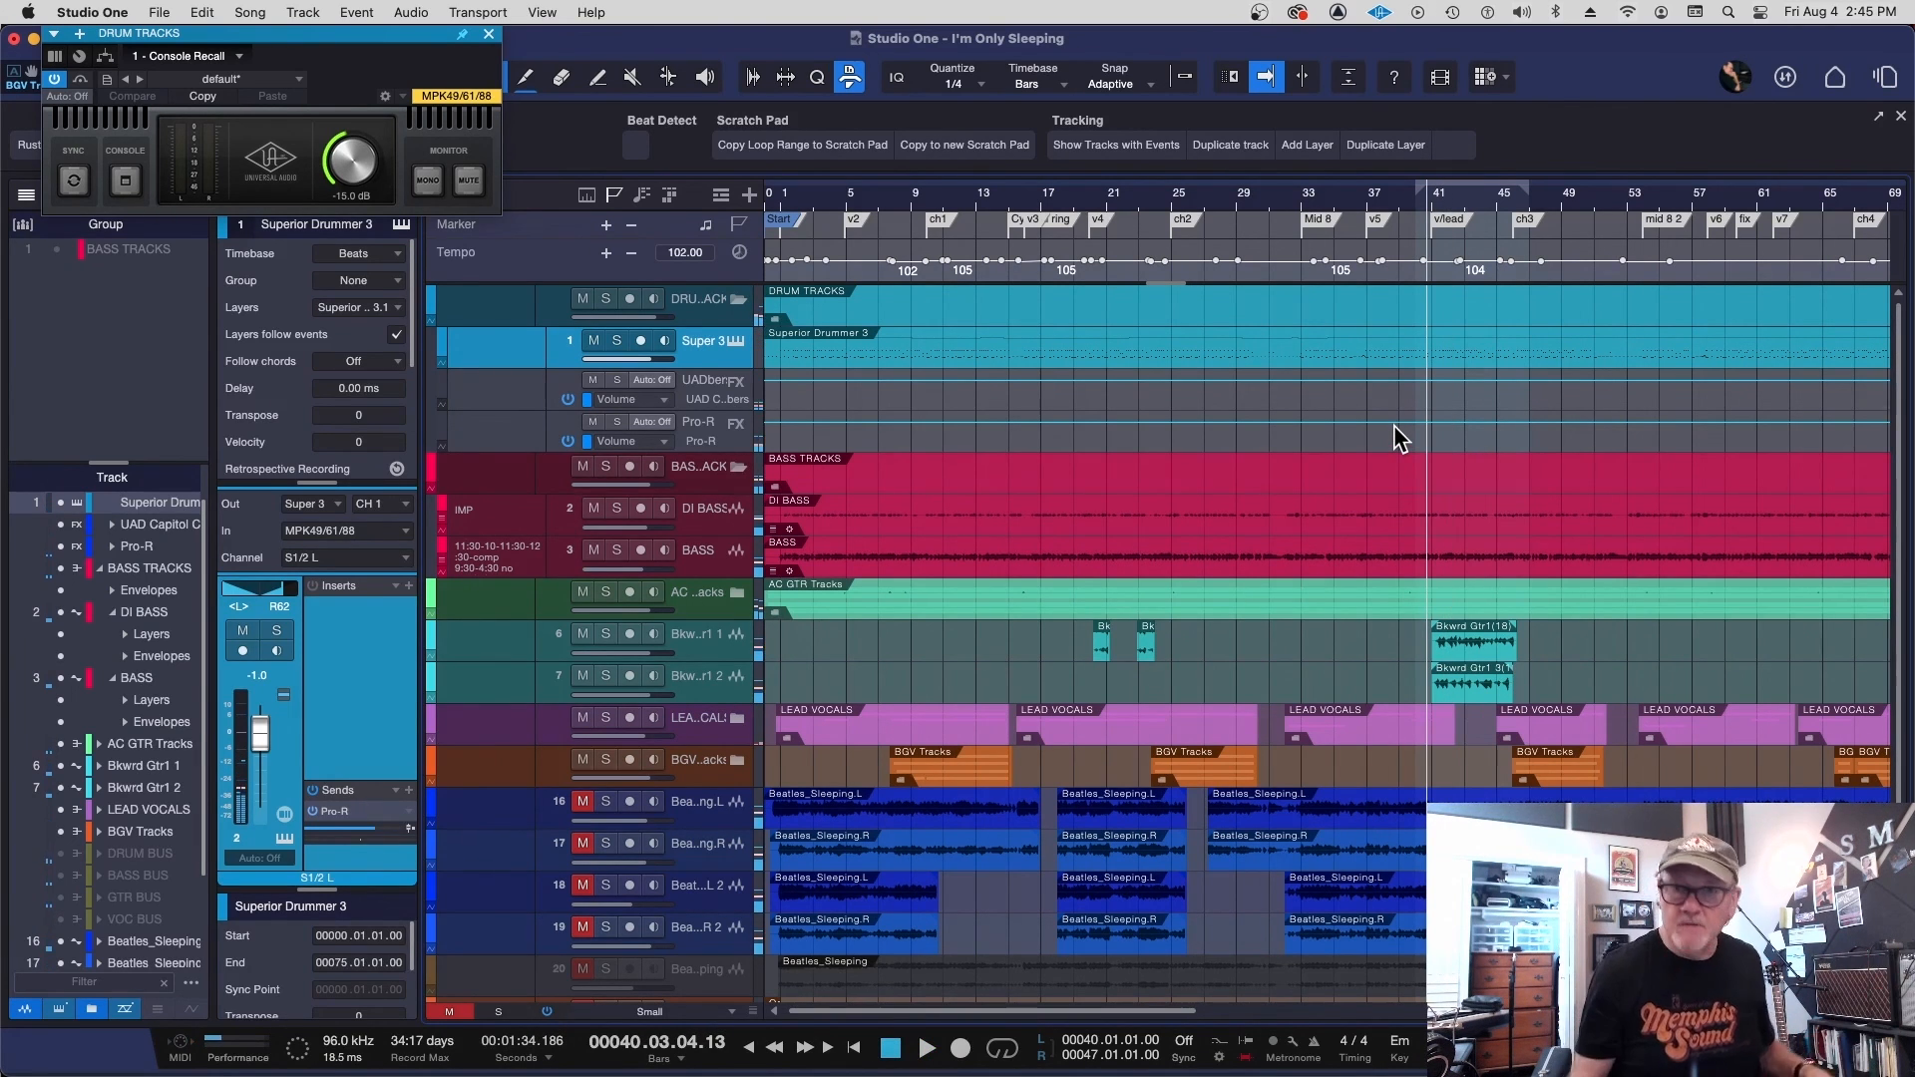